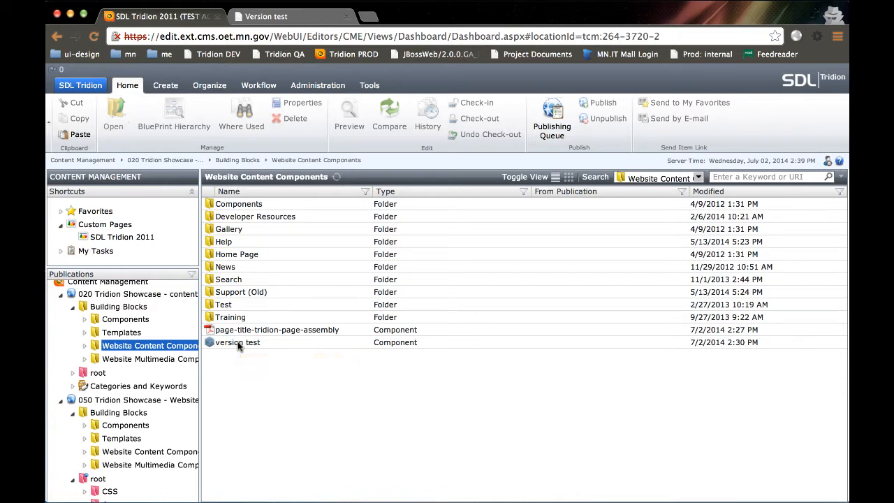
Step: Show the History of the 'version test' component (versions 1.0–6.0) and highlight version 5.0
{"action": "left_click", "coordinate": [238, 343]}
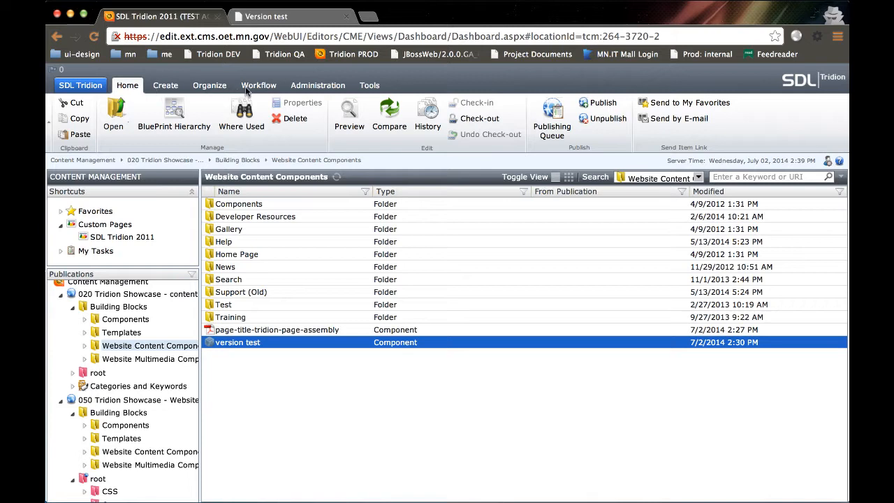
{"action": "right_click", "coordinate": [282, 348]}
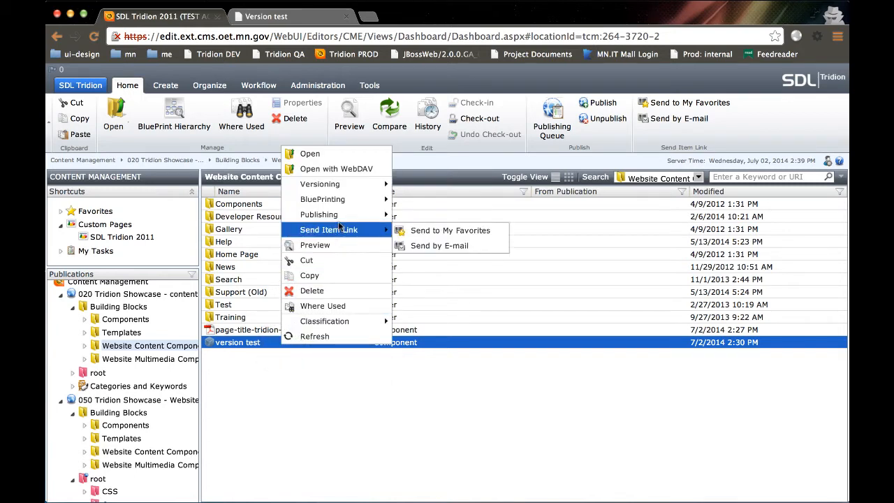
{"action": "mouse_move", "coordinate": [320, 183]}
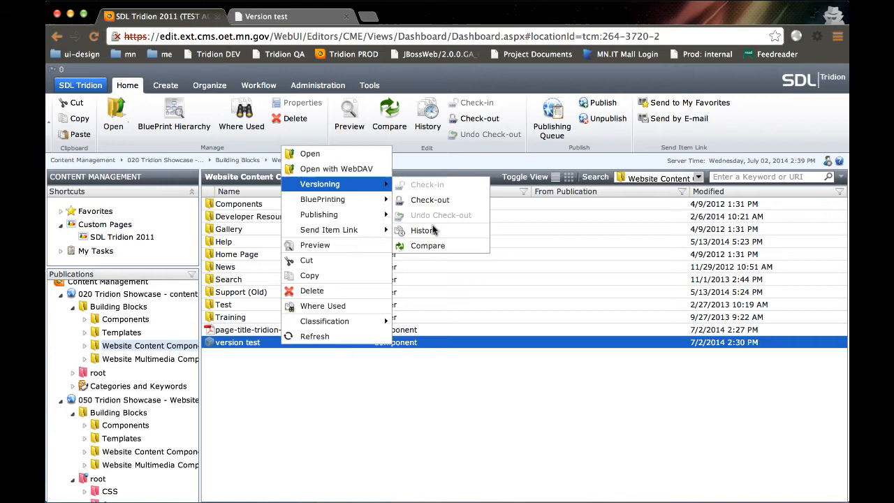
{"action": "left_click", "coordinate": [432, 233]}
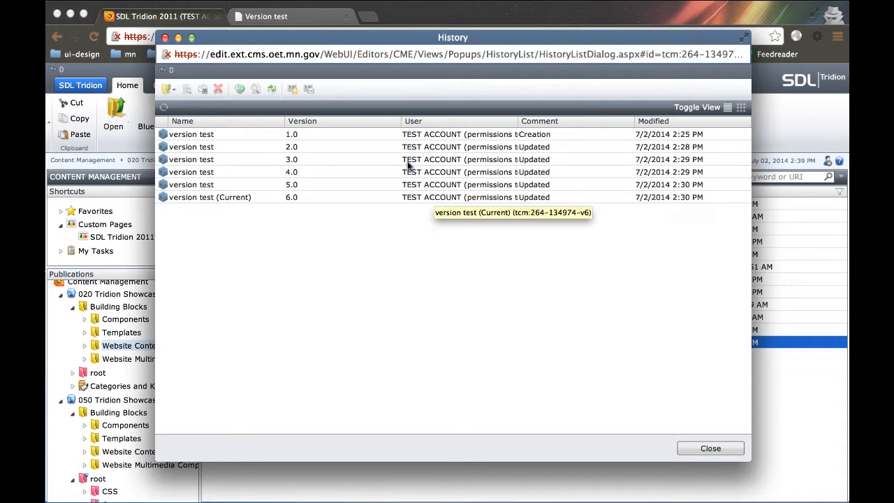
{"action": "left_click", "coordinate": [336, 184]}
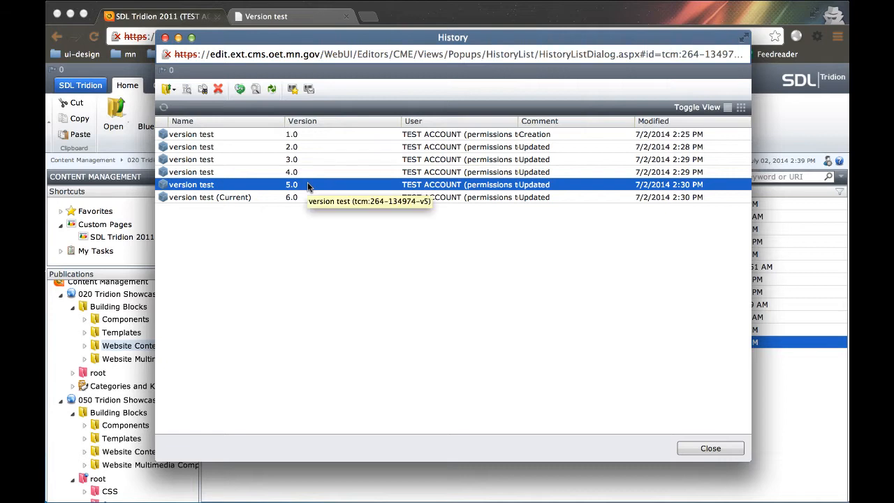
{"action": "right_click", "coordinate": [308, 185]}
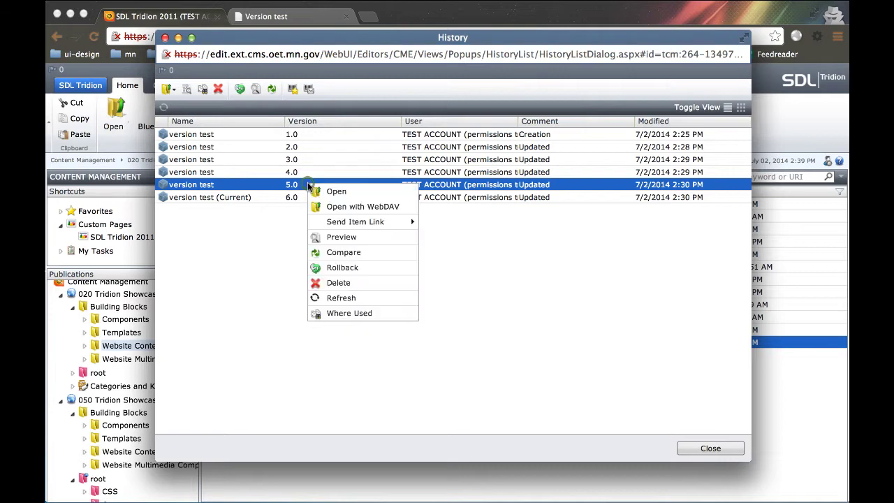
{"action": "left_click", "coordinate": [343, 253]}
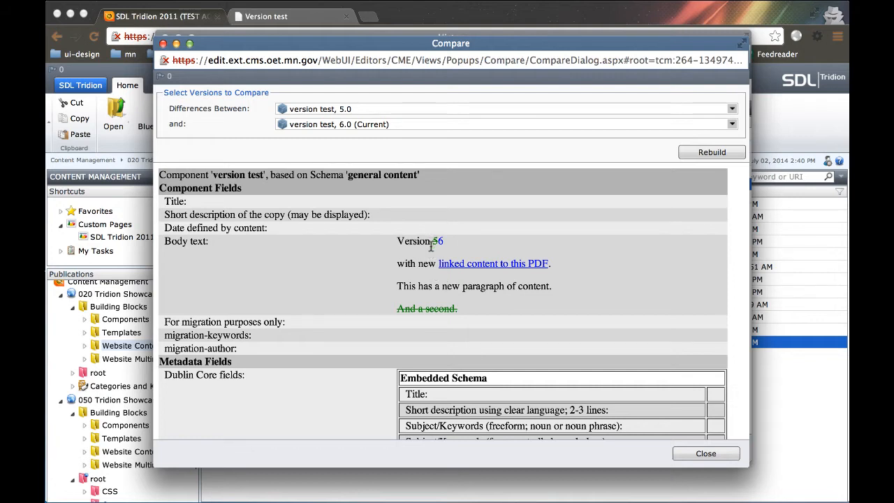
{"action": "left_click_drag", "start_coordinate": [399, 312], "coordinate": [458, 309]}
{"action": "left_click", "coordinate": [458, 309]}
{"action": "double_click", "coordinate": [441, 241]}
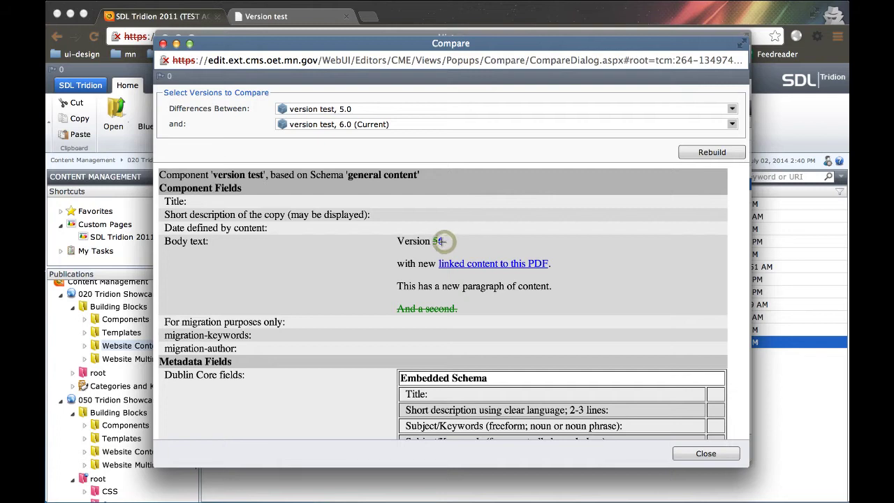
{"action": "left_click", "coordinate": [476, 305]}
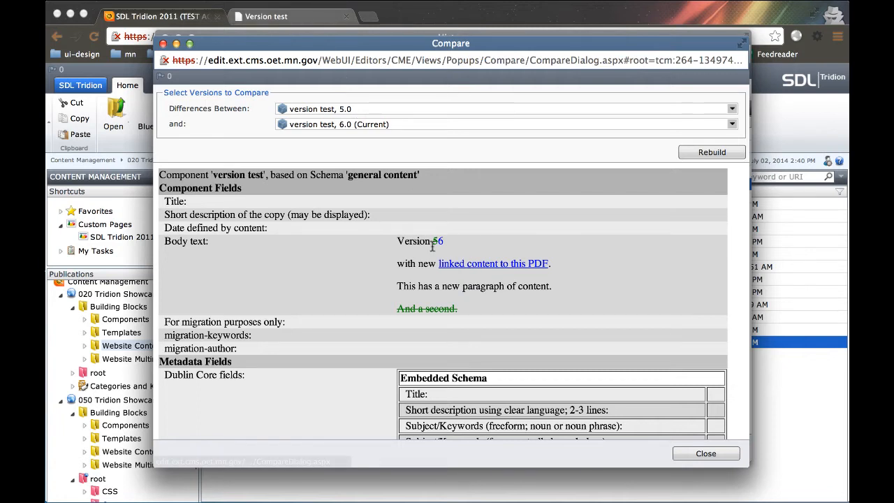
{"action": "double_click", "coordinate": [434, 241]}
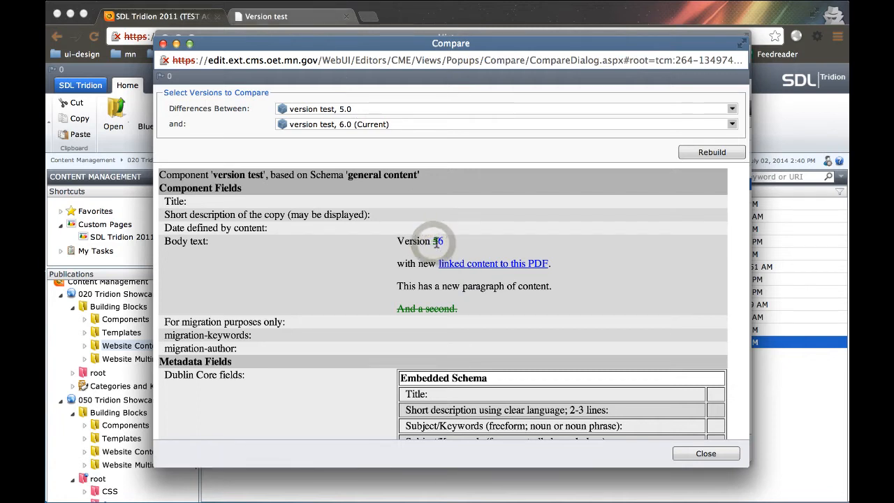
{"action": "left_click_drag", "start_coordinate": [437, 241], "coordinate": [445, 241]}
{"action": "left_click_drag", "start_coordinate": [470, 308], "coordinate": [397, 309]}
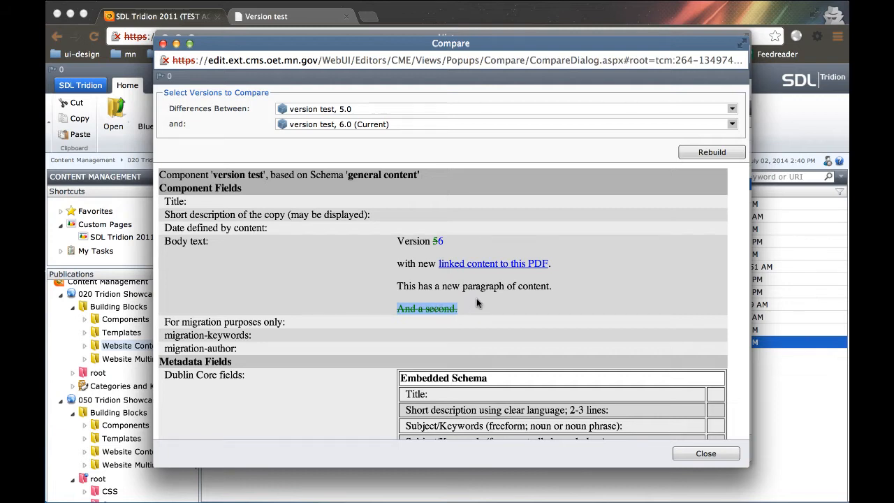
{"action": "left_click", "coordinate": [622, 108]}
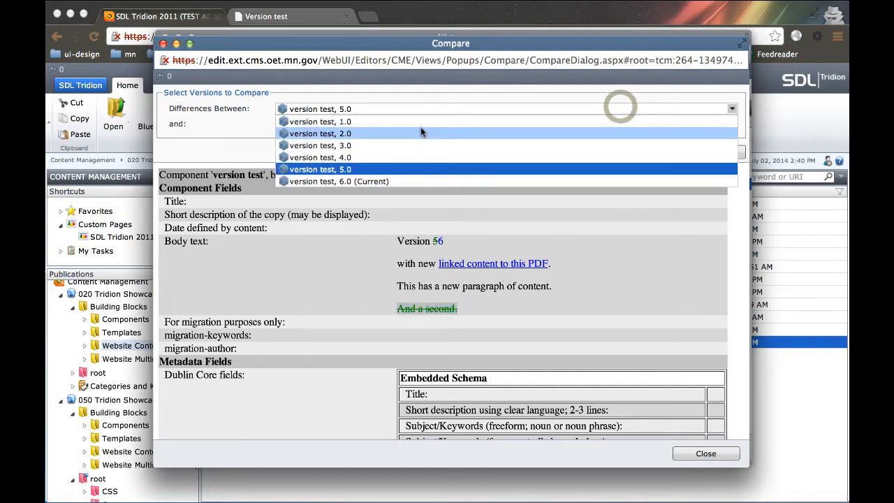
{"action": "left_click", "coordinate": [423, 121]}
{"action": "left_click", "coordinate": [701, 151]}
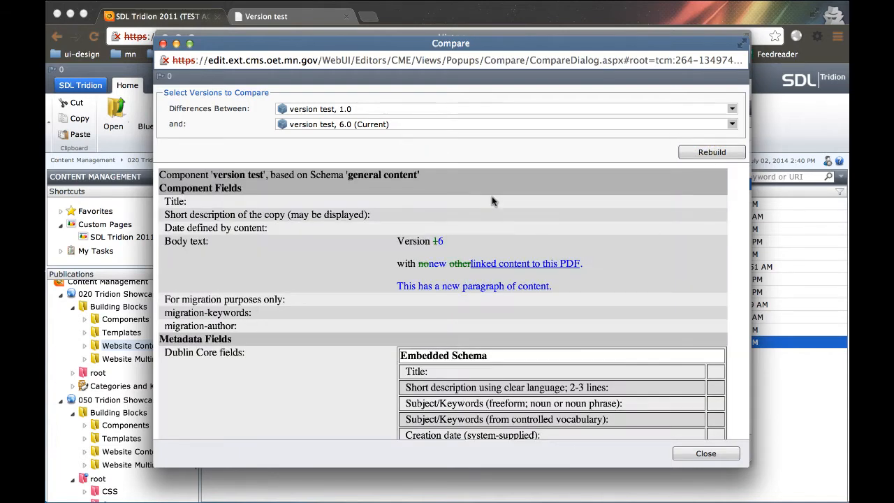
{"action": "left_click", "coordinate": [699, 453]}
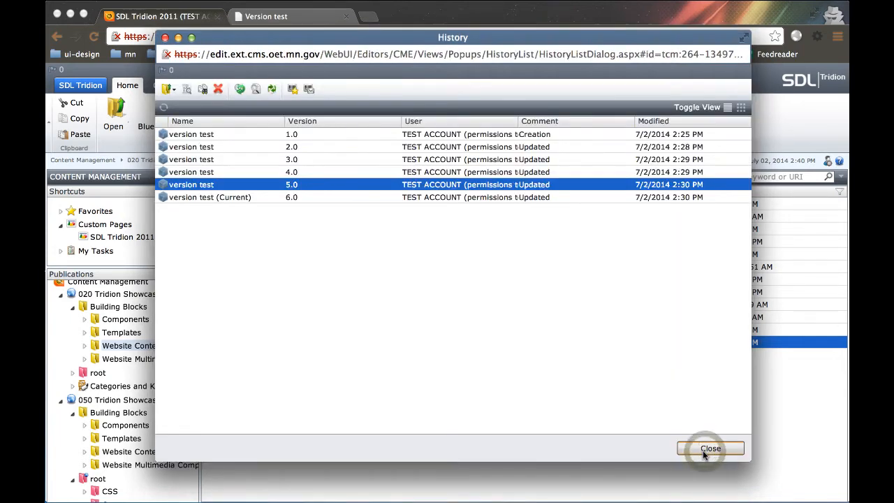
Step: Start a Rollback of 'version test' from the original version 1.0 in the History list
{"action": "left_click", "coordinate": [298, 149]}
{"action": "left_click", "coordinate": [302, 159]}
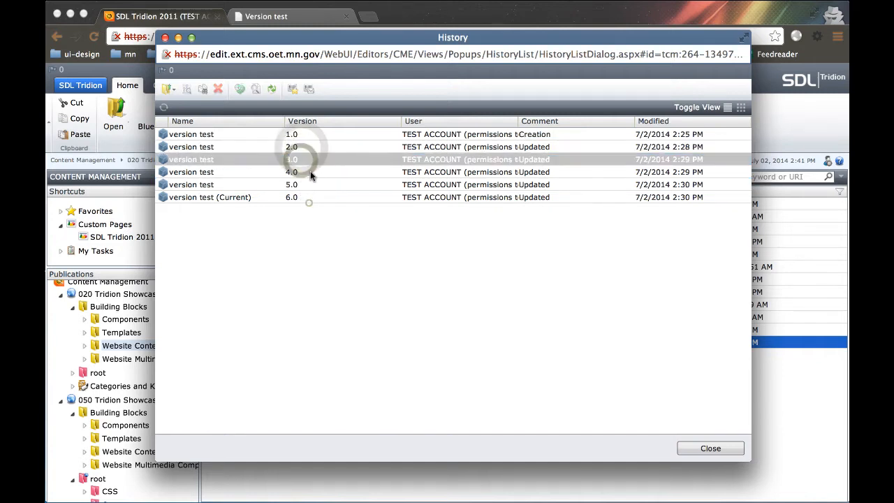
{"action": "left_click", "coordinate": [316, 134]}
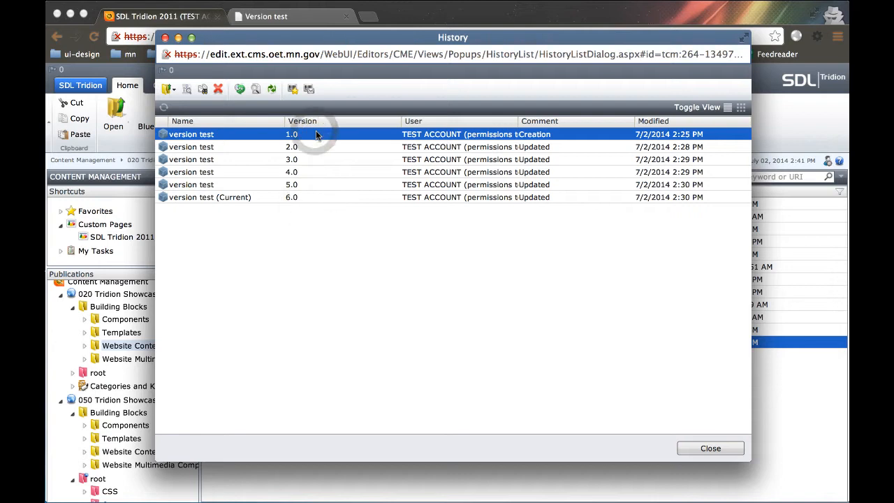
{"action": "right_click", "coordinate": [316, 135]}
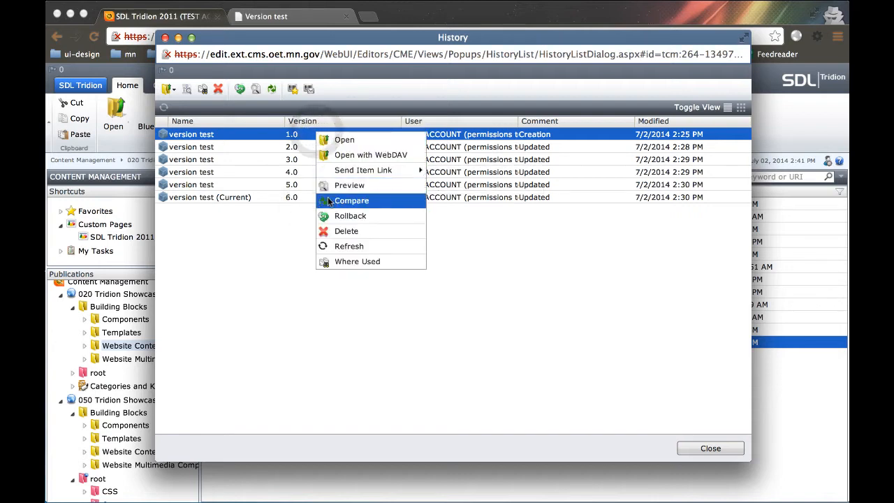
{"action": "right_click", "coordinate": [292, 137]}
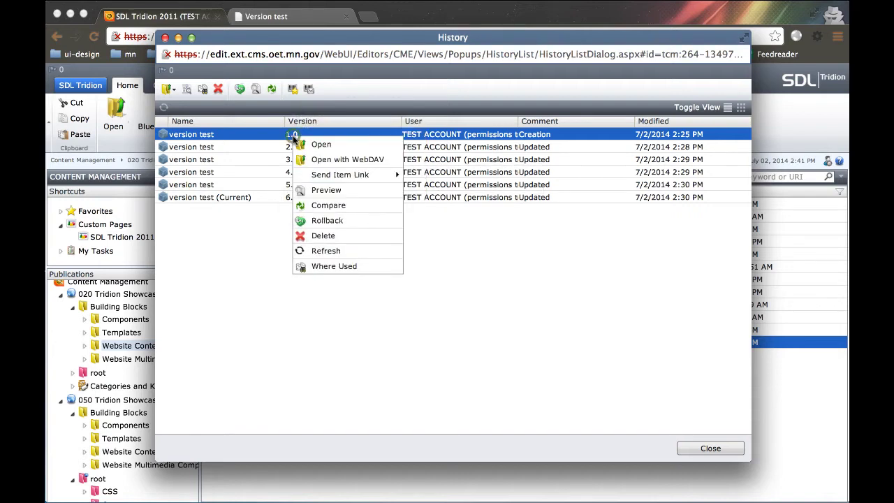
{"action": "left_click", "coordinate": [330, 222]}
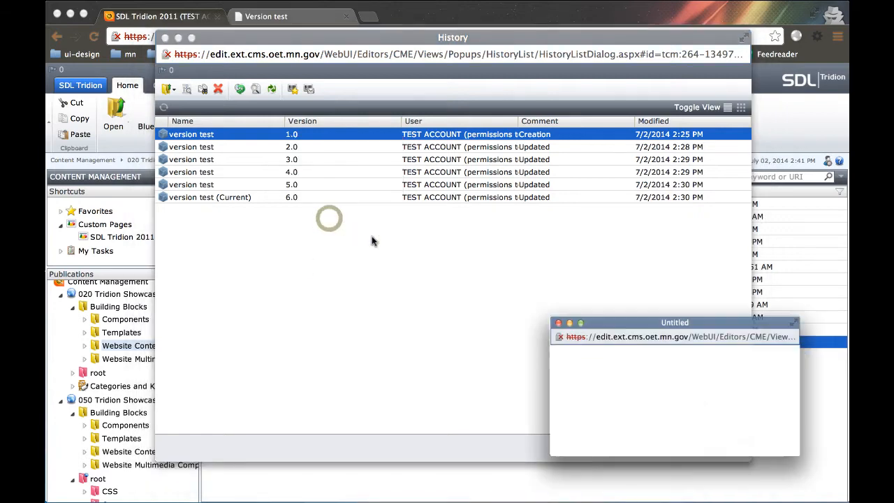
Step: Roll back as a new version copying version 1, keeping earlier versions, creating version 7.0
{"action": "left_click_drag", "start_coordinate": [587, 316], "coordinate": [371, 166]}
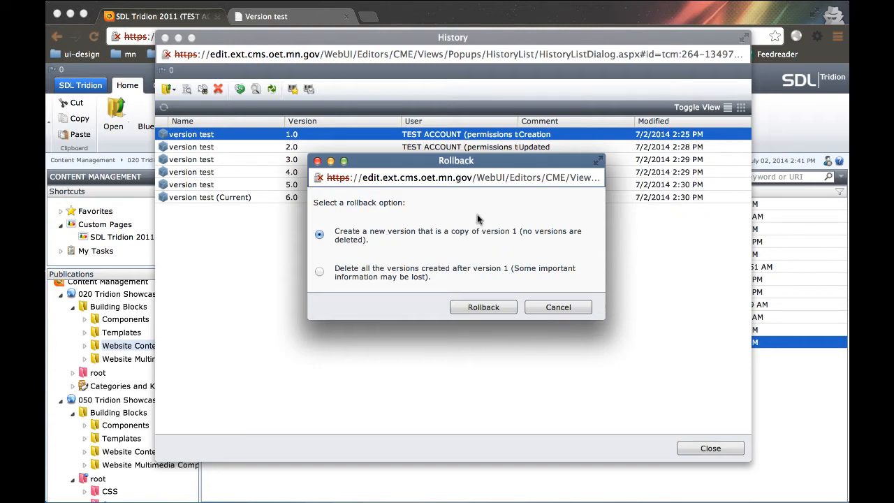
{"action": "left_click_drag", "start_coordinate": [409, 164], "coordinate": [580, 224]}
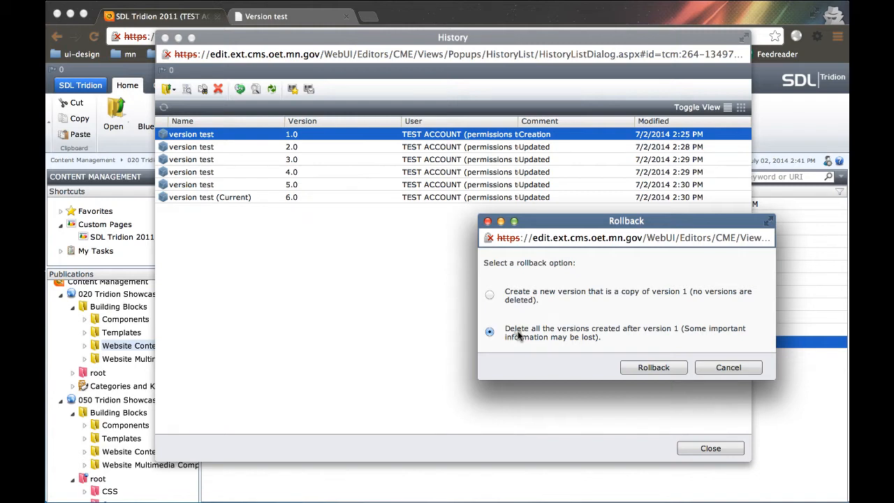
{"action": "left_click", "coordinate": [518, 334]}
{"action": "left_click", "coordinate": [732, 368]}
{"action": "left_click", "coordinate": [521, 298]}
{"action": "left_click", "coordinate": [654, 367]}
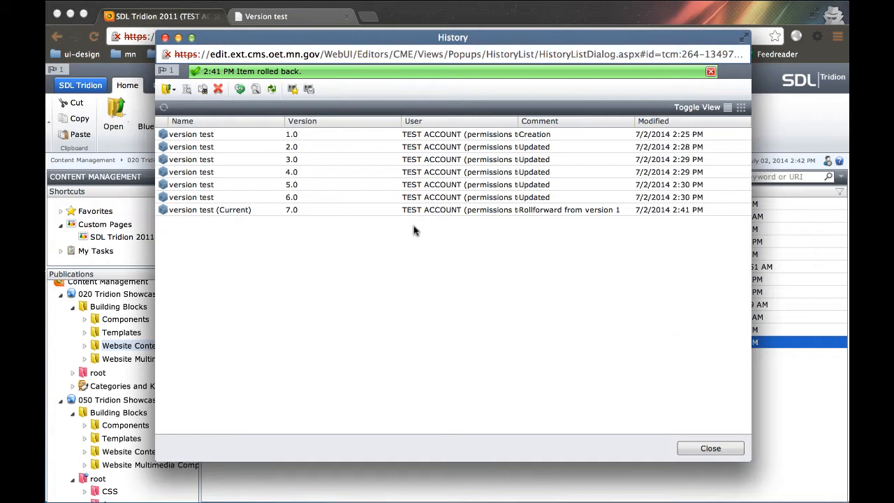
Step: Roll 'version test' back to version 6.0, deleting the newer version 7.0
{"action": "left_click", "coordinate": [506, 212]}
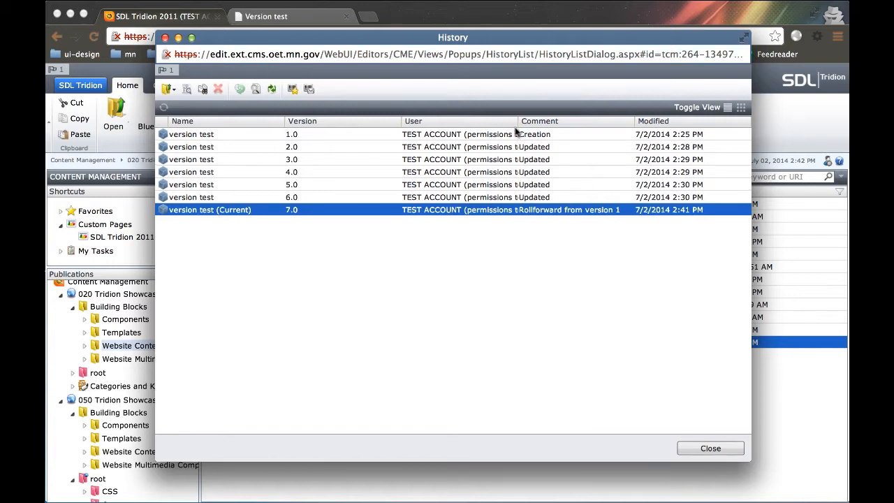
{"action": "right_click", "coordinate": [330, 213]}
{"action": "mouse_move", "coordinate": [376, 249]}
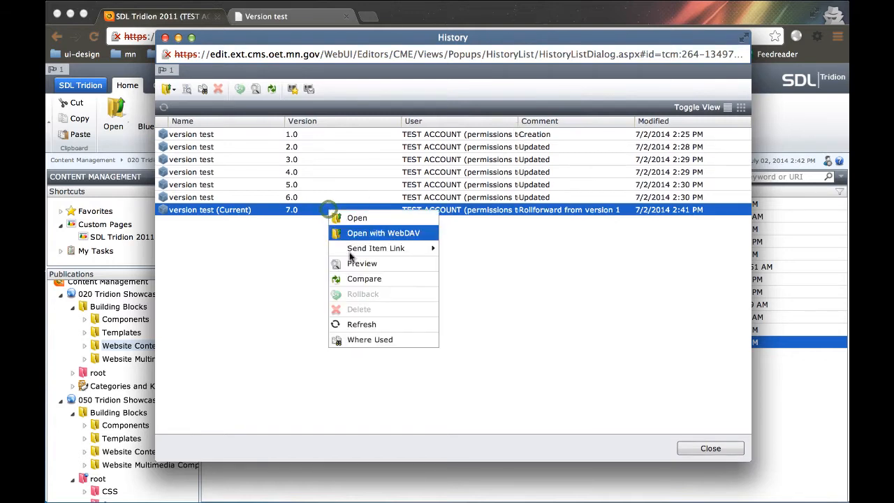
{"action": "right_click", "coordinate": [292, 199]}
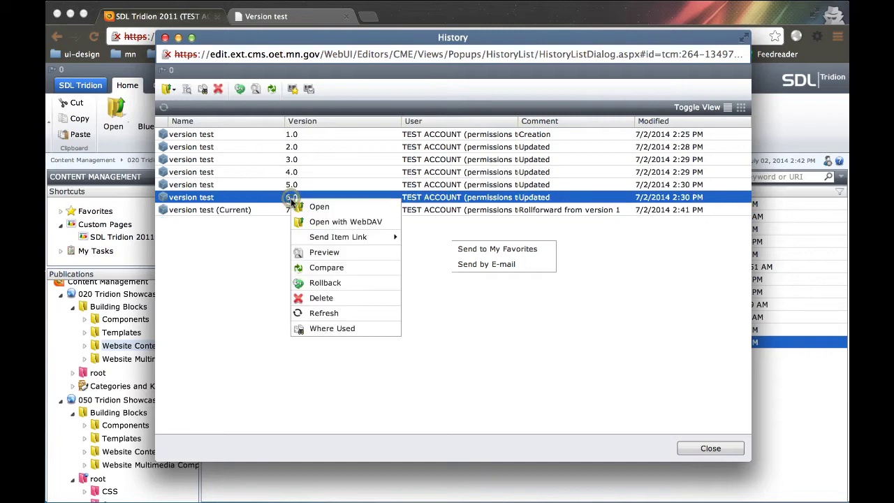
{"action": "left_click", "coordinate": [322, 282]}
{"action": "left_click", "coordinate": [597, 423]}
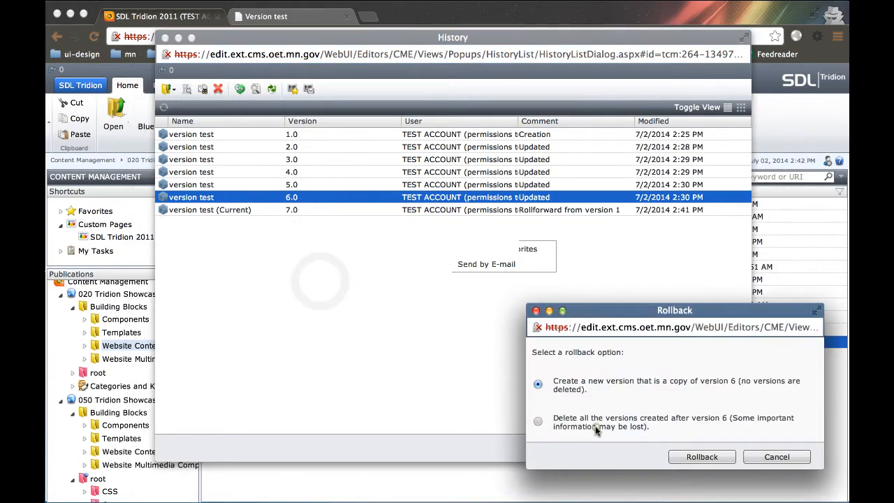
{"action": "left_click", "coordinate": [702, 457]}
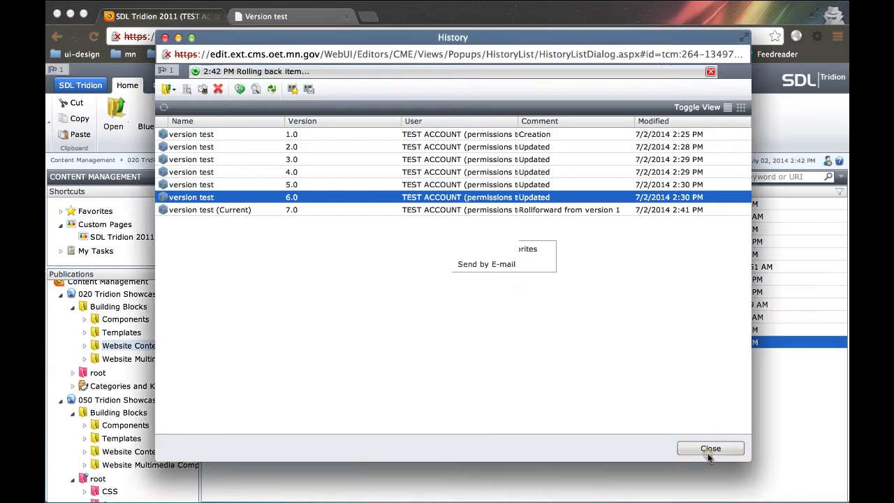
Step: Select the current version 6.0 and close the History dialog
{"action": "left_click", "coordinate": [286, 200]}
{"action": "left_click", "coordinate": [252, 198]}
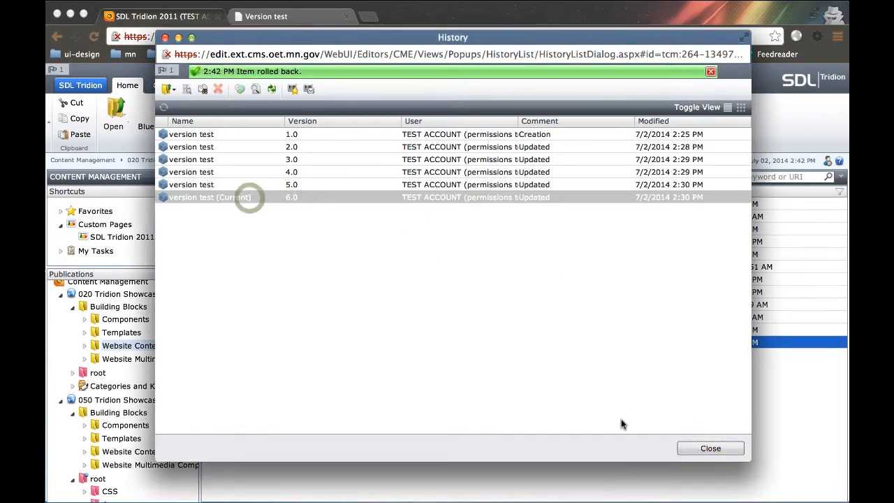
{"action": "left_click", "coordinate": [709, 451]}
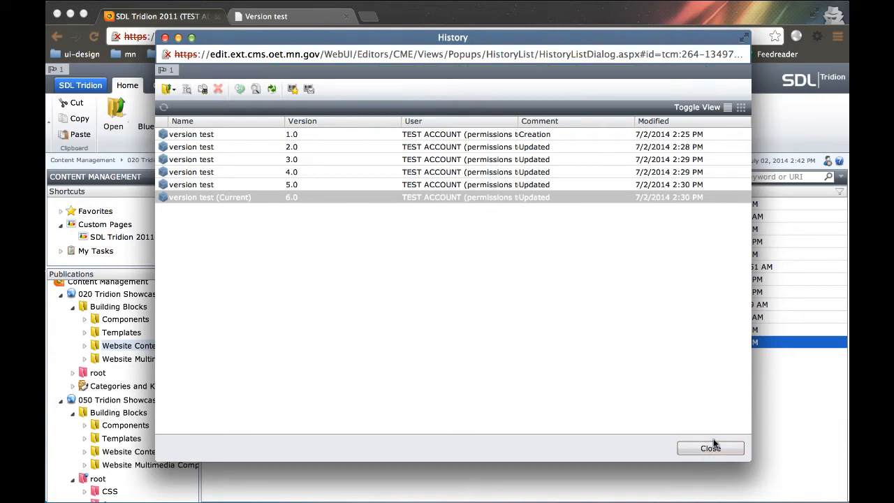
{"action": "left_click", "coordinate": [711, 448]}
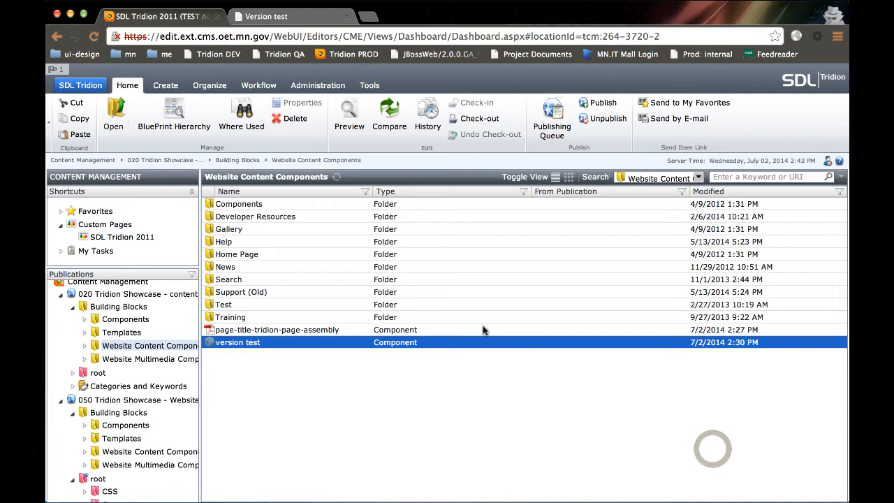
Step: Delete version 1.0 from the 'version test' history, leaving 2.0–6.0, and close the list
{"action": "left_click", "coordinate": [428, 115]}
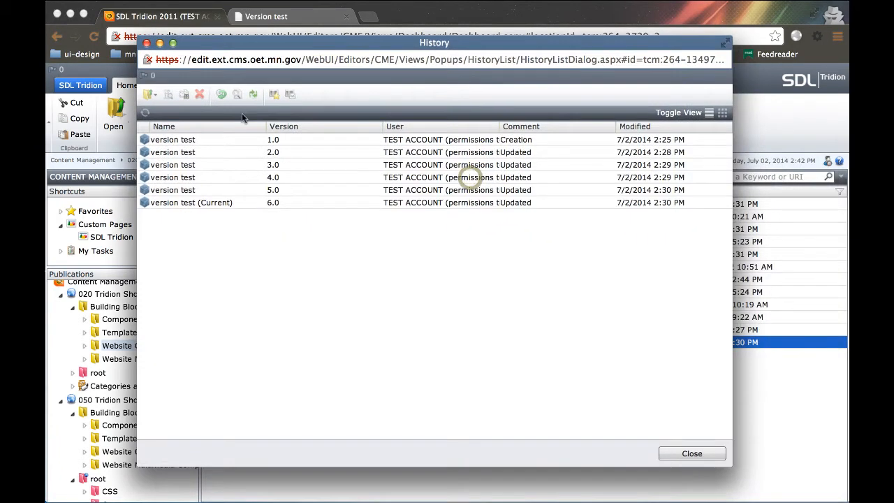
{"action": "left_click", "coordinate": [283, 152]}
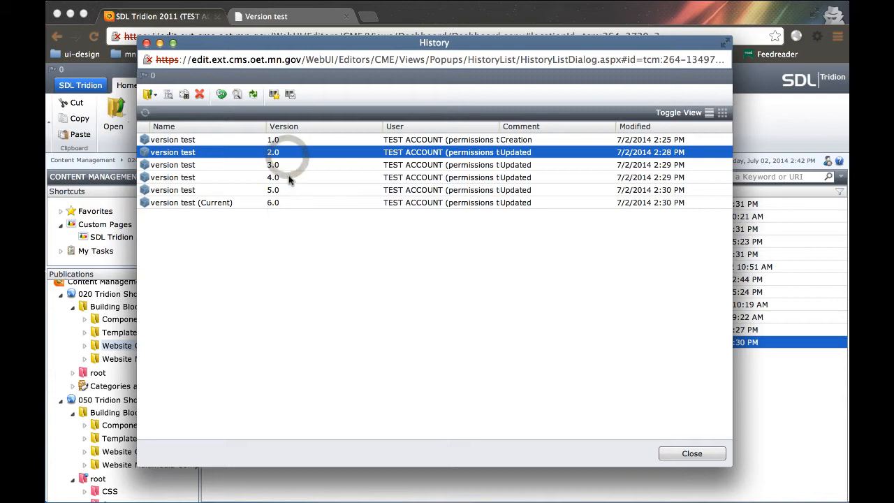
{"action": "left_click", "coordinate": [246, 140]}
{"action": "left_click", "coordinate": [200, 95]}
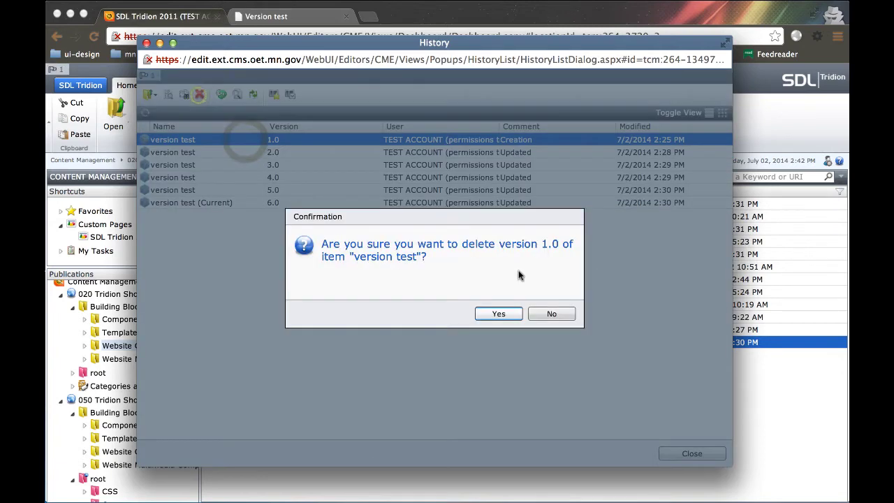
{"action": "left_click", "coordinate": [498, 313]}
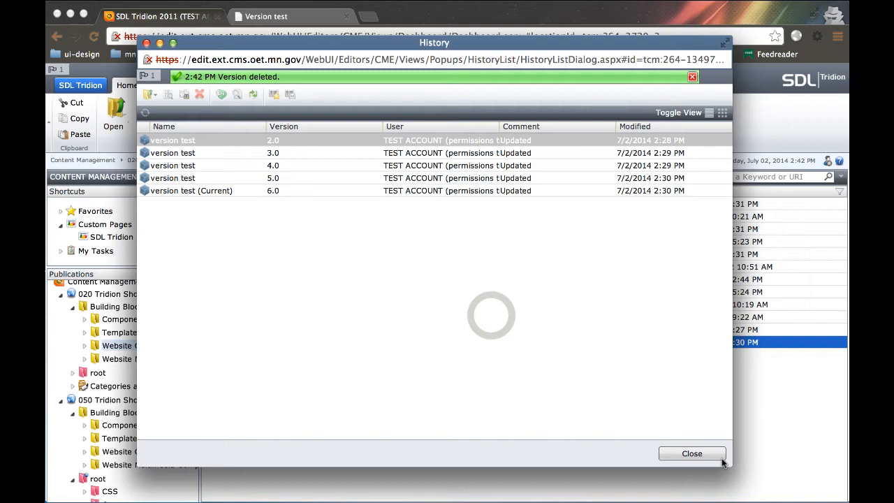
{"action": "left_click", "coordinate": [692, 453]}
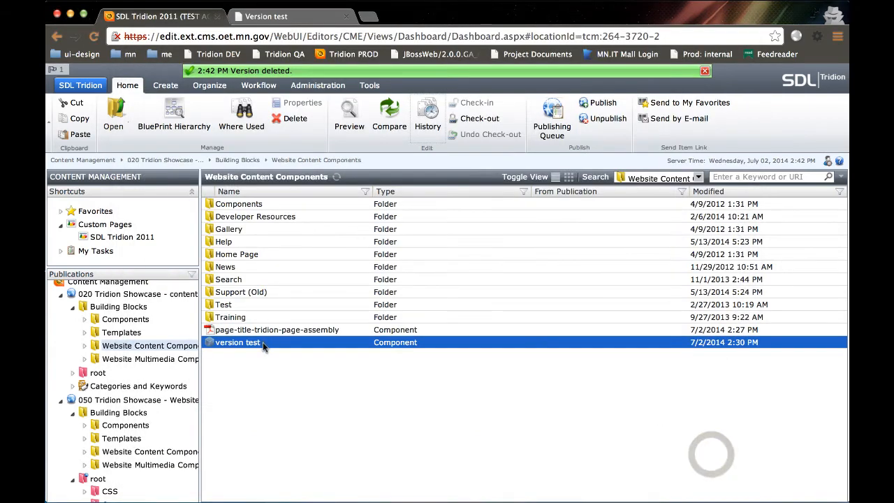
Step: Reopen the 'version test' History and highlight its checked-out editing copy
{"action": "left_click", "coordinate": [258, 18]}
{"action": "left_click", "coordinate": [180, 17]}
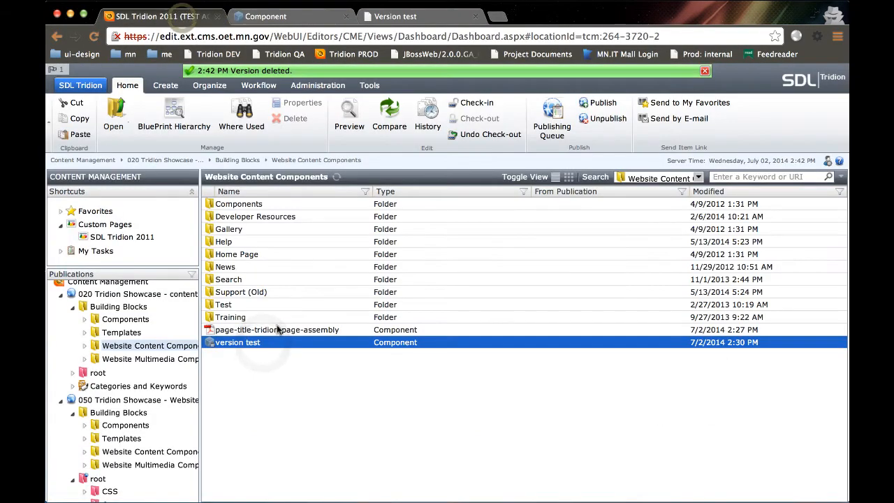
{"action": "right_click", "coordinate": [264, 343]}
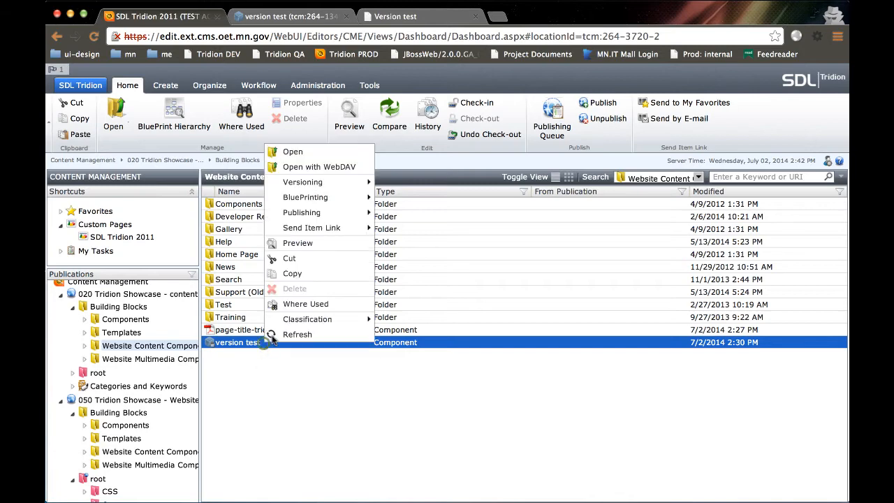
{"action": "mouse_move", "coordinate": [303, 182]}
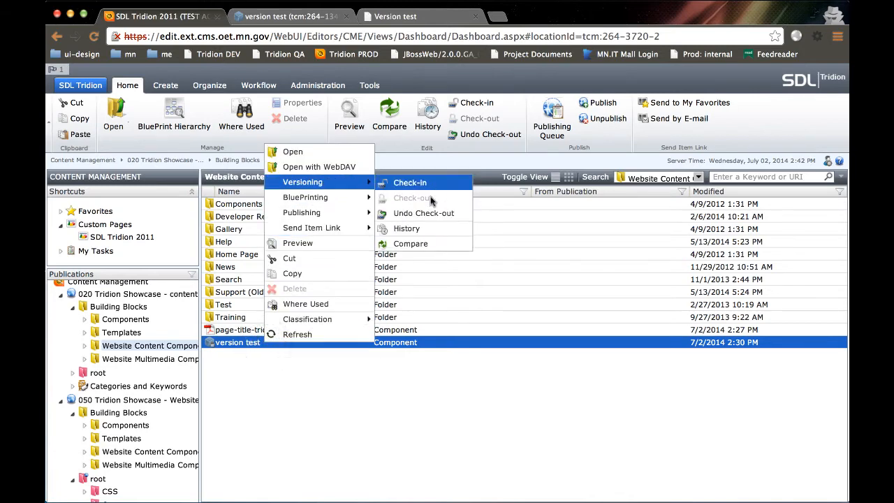
{"action": "left_click", "coordinate": [419, 229]}
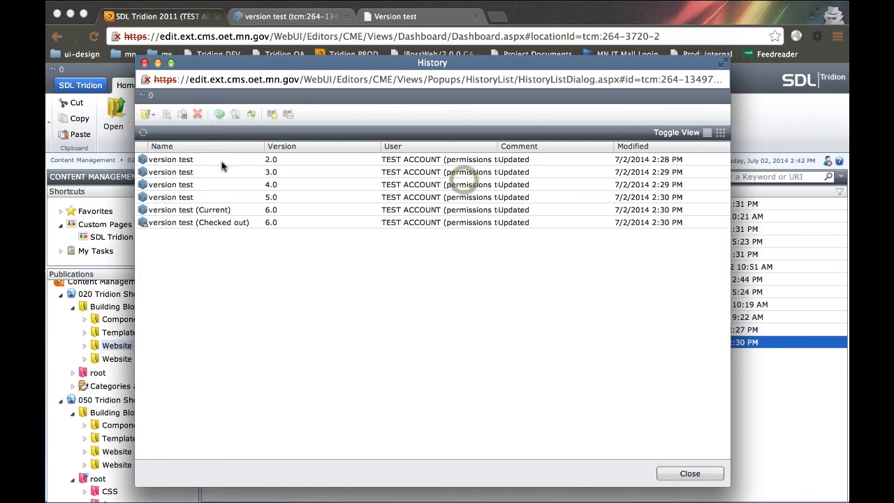
{"action": "left_click", "coordinate": [230, 177]}
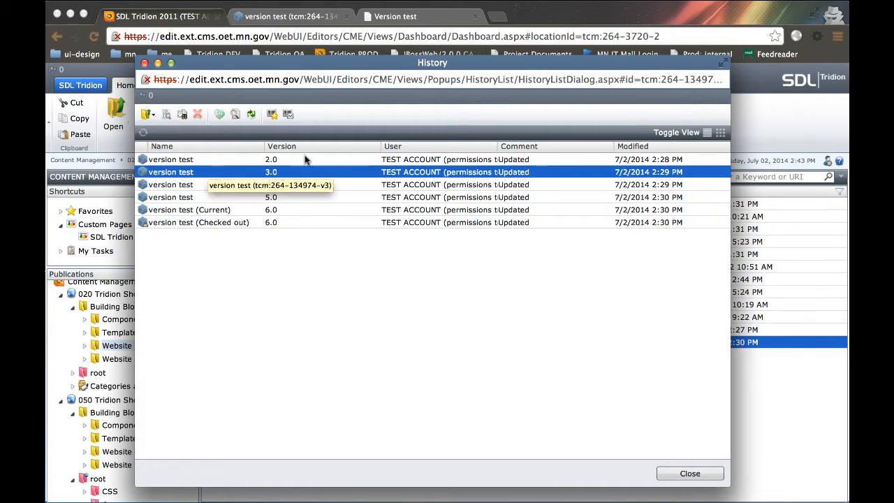
{"action": "left_click", "coordinate": [204, 224]}
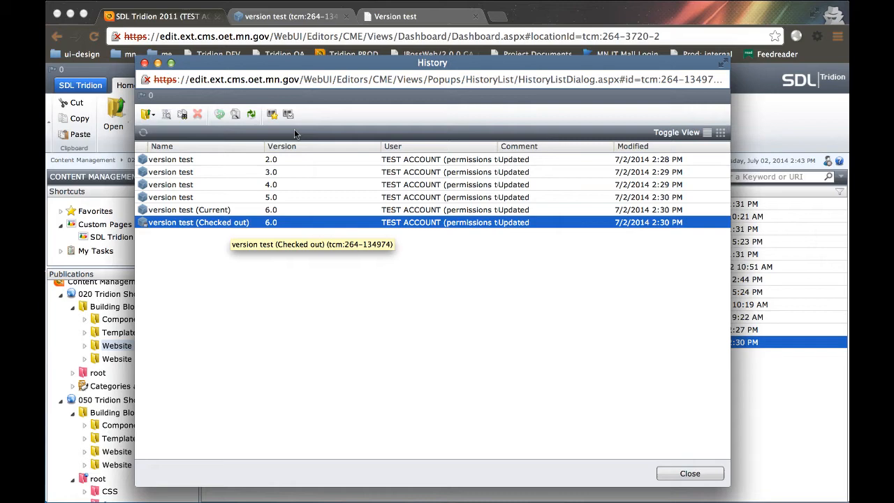
Step: Close the 'version test' editing tab, refresh History so the checked-out copy disappears, and close it
{"action": "left_click", "coordinate": [273, 16]}
{"action": "left_click", "coordinate": [347, 16]}
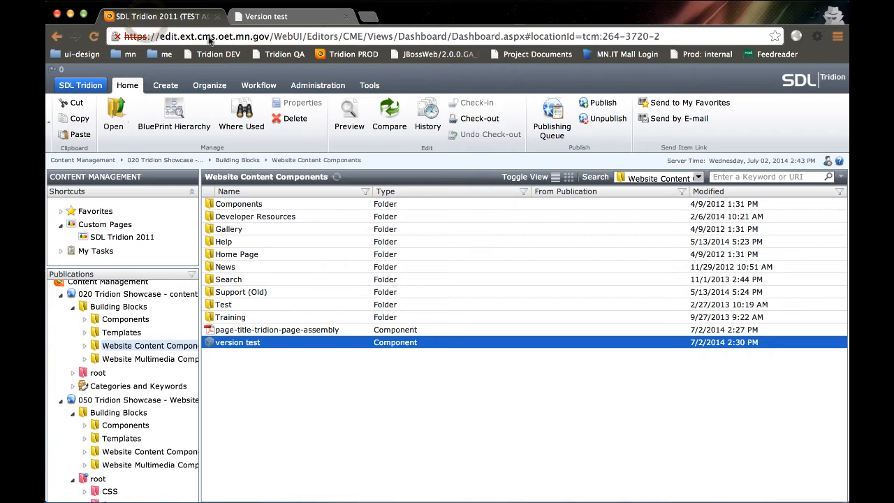
{"action": "left_click", "coordinate": [147, 16]}
{"action": "right_click", "coordinate": [323, 267]}
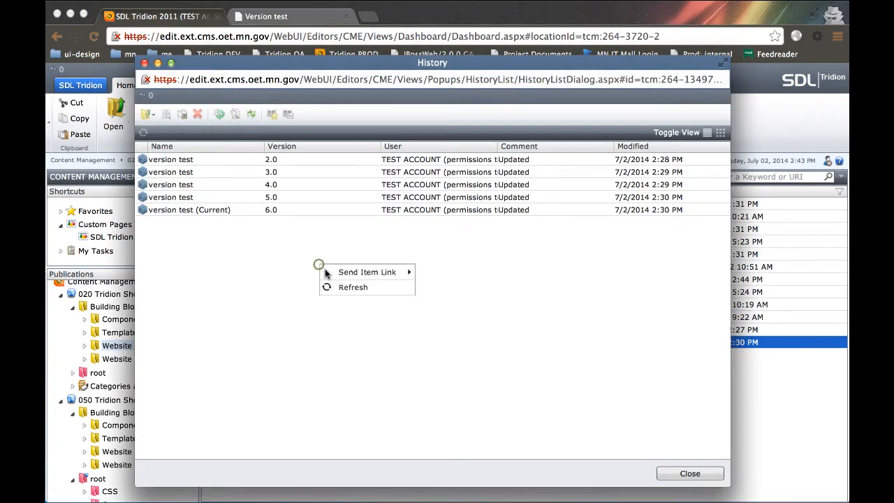
{"action": "left_click", "coordinate": [349, 287]}
{"action": "left_click", "coordinate": [159, 173]}
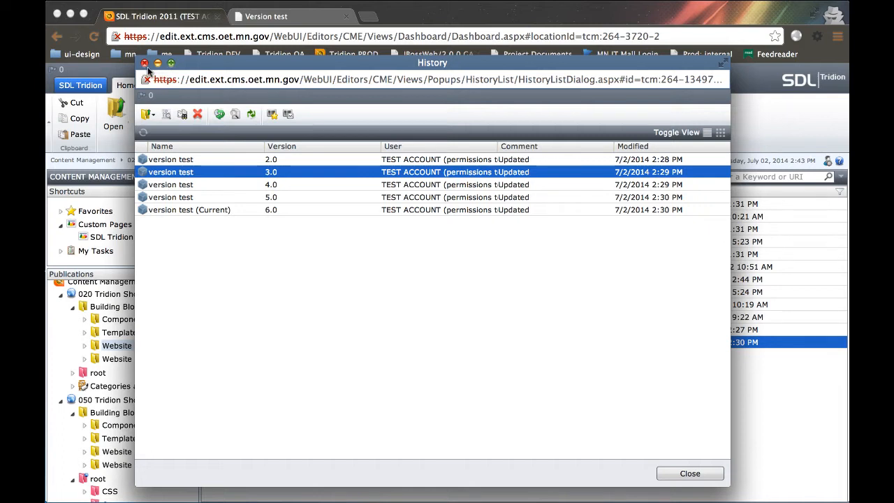
{"action": "left_click", "coordinate": [178, 211]}
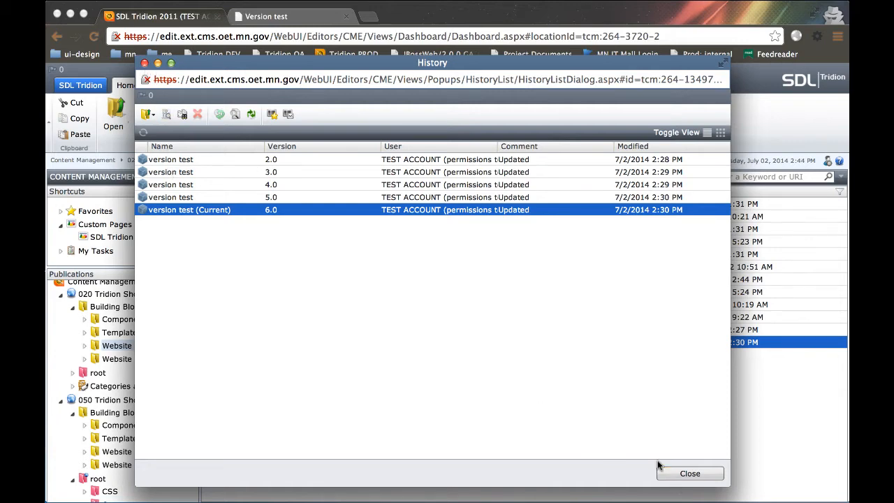
{"action": "left_click", "coordinate": [690, 474]}
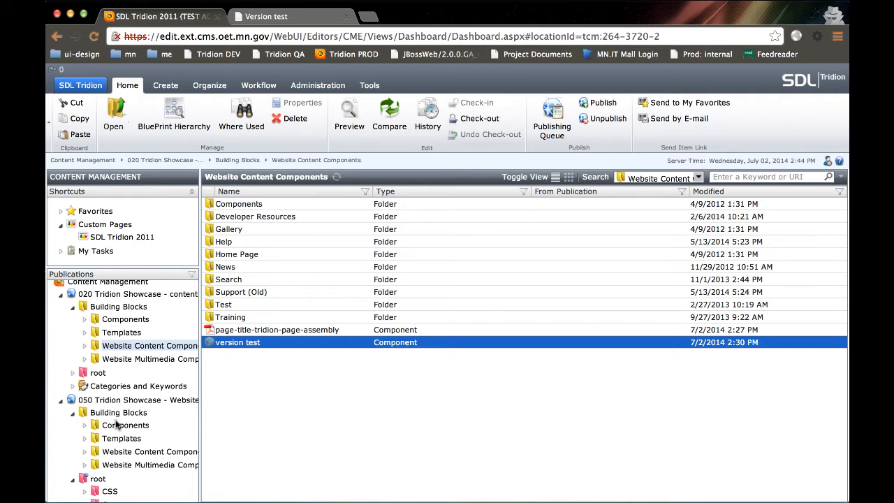
{"action": "scroll", "coordinate": [116, 422], "scroll_direction": "down", "scroll_amount": 5}
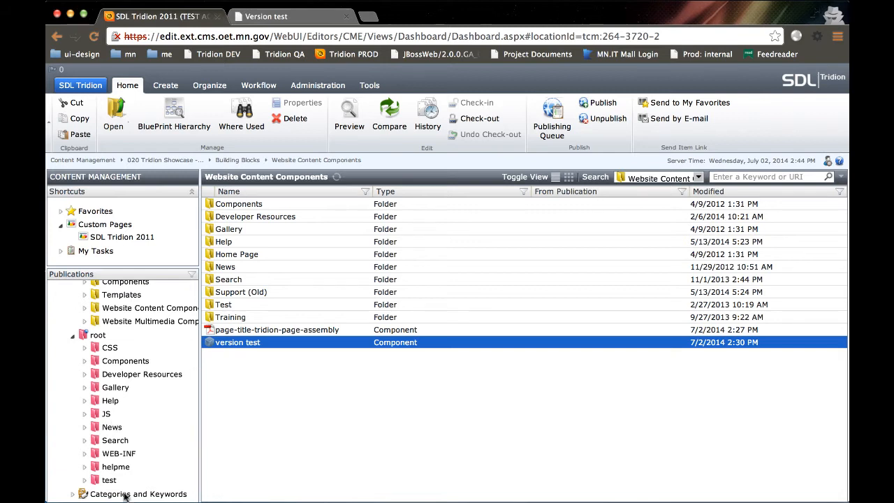
{"action": "left_click", "coordinate": [109, 480]}
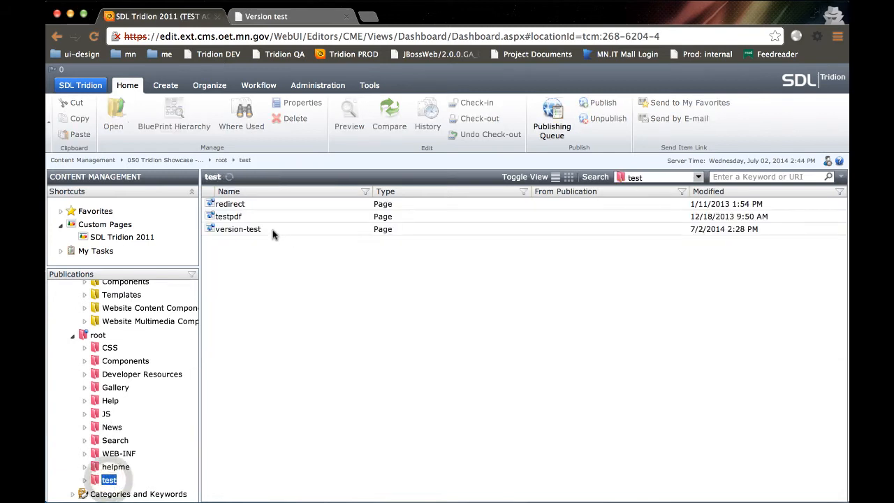
{"action": "right_click", "coordinate": [274, 233]}
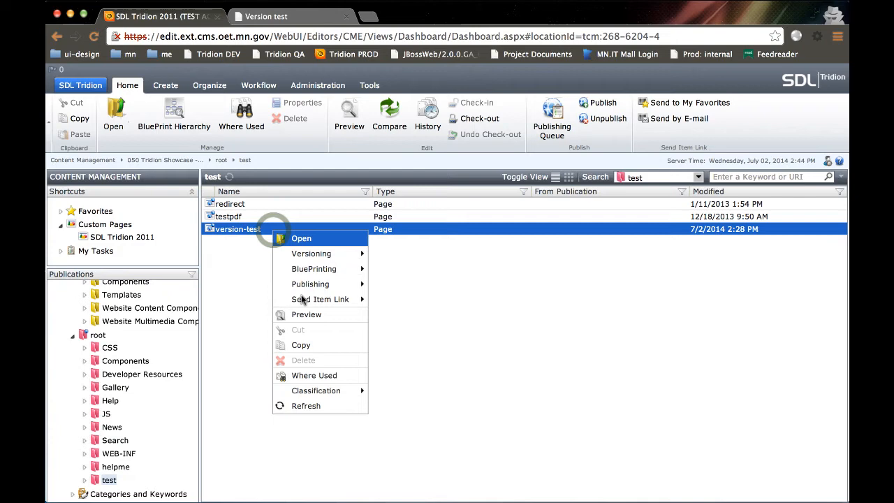
{"action": "left_click", "coordinate": [313, 376]}
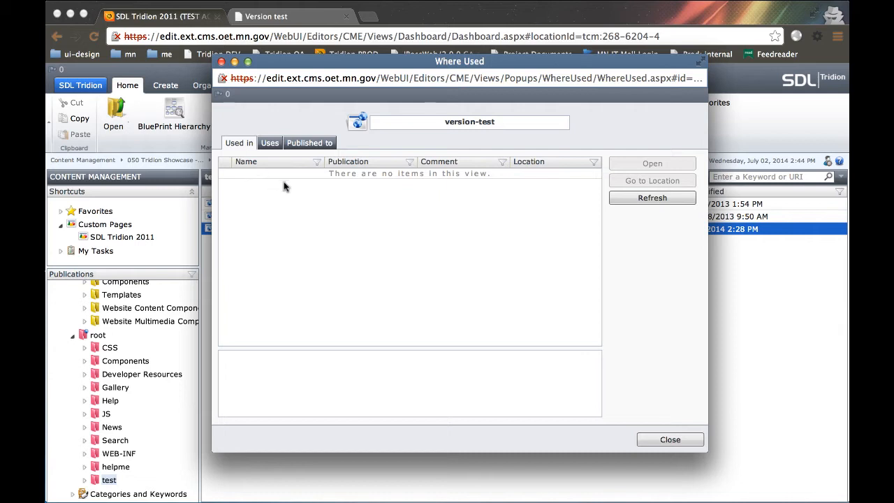
{"action": "left_click", "coordinate": [272, 144]}
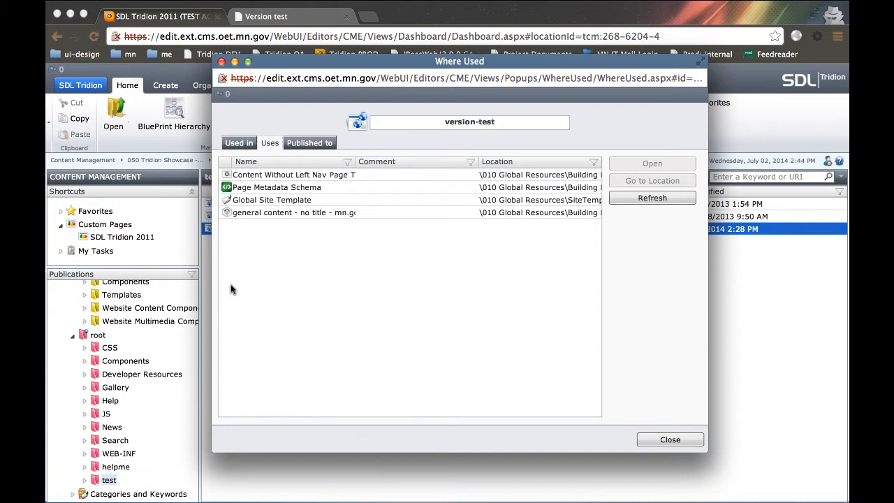
{"action": "left_click", "coordinate": [301, 145]}
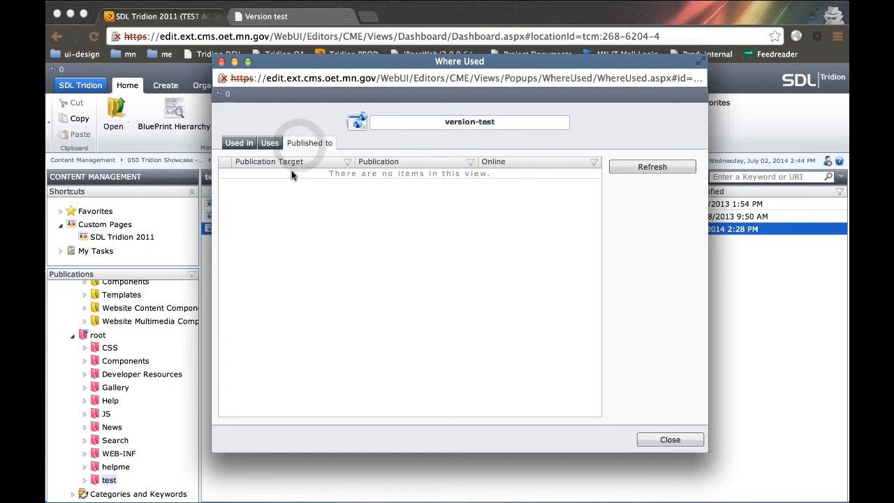
{"action": "left_click", "coordinate": [643, 167]}
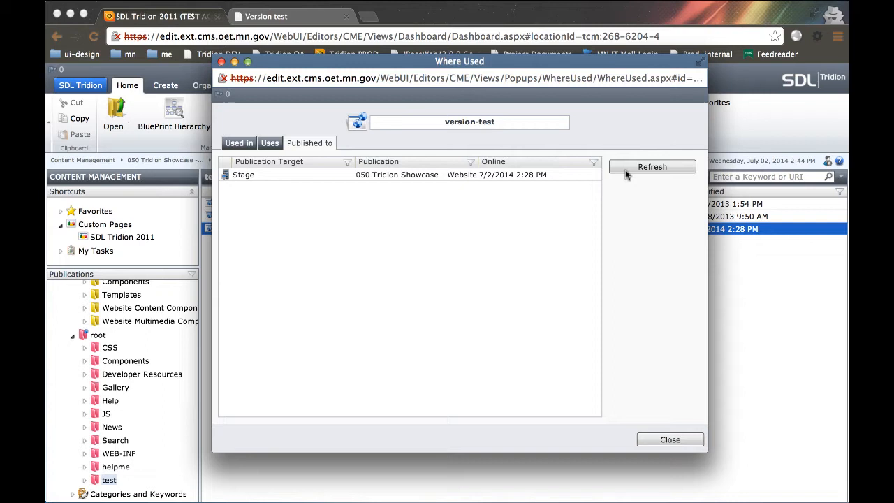
{"action": "left_click", "coordinate": [646, 168]}
{"action": "left_click", "coordinate": [270, 143]}
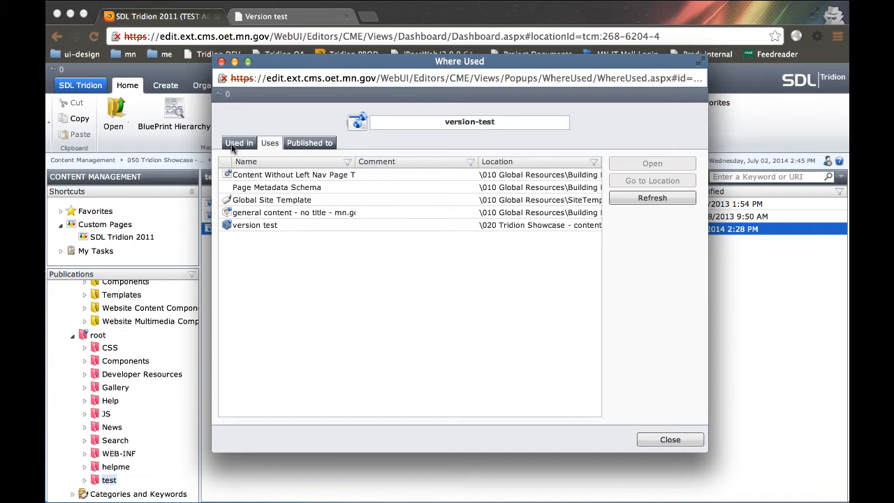
{"action": "left_click", "coordinate": [238, 142]}
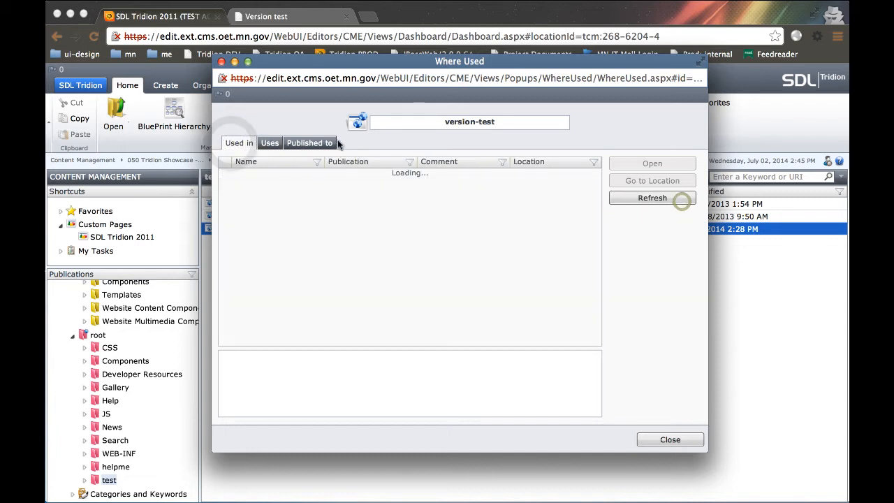
{"action": "left_click", "coordinate": [271, 143]}
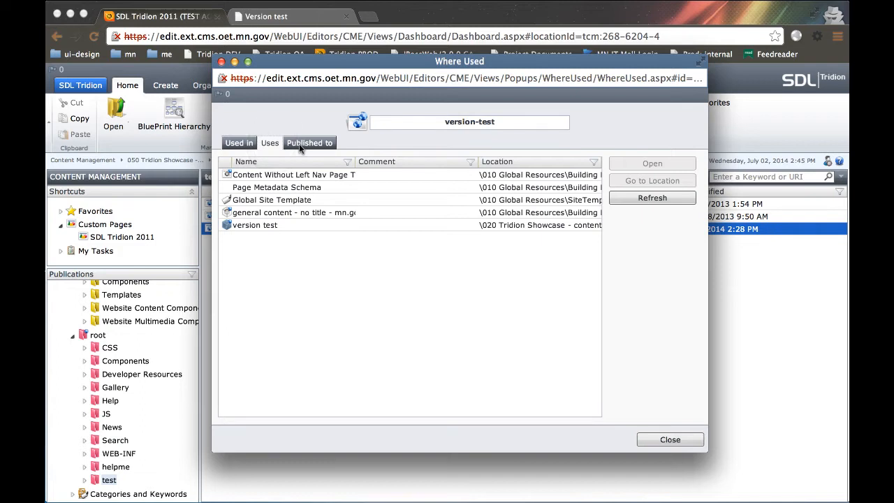
{"action": "left_click", "coordinate": [255, 225]}
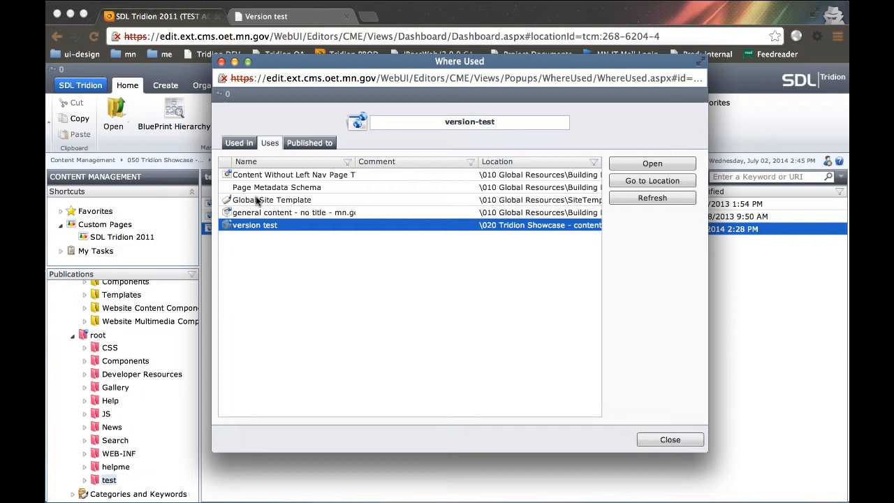
{"action": "left_click", "coordinate": [254, 213]}
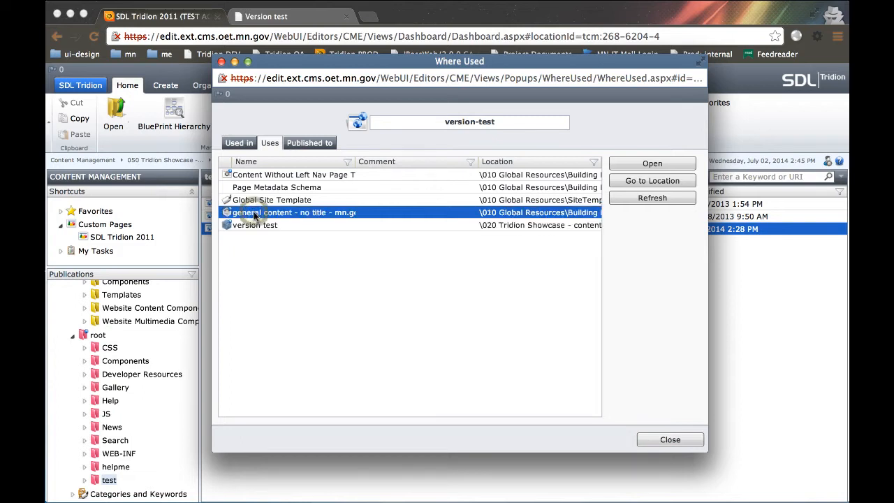
{"action": "left_click", "coordinate": [262, 201]}
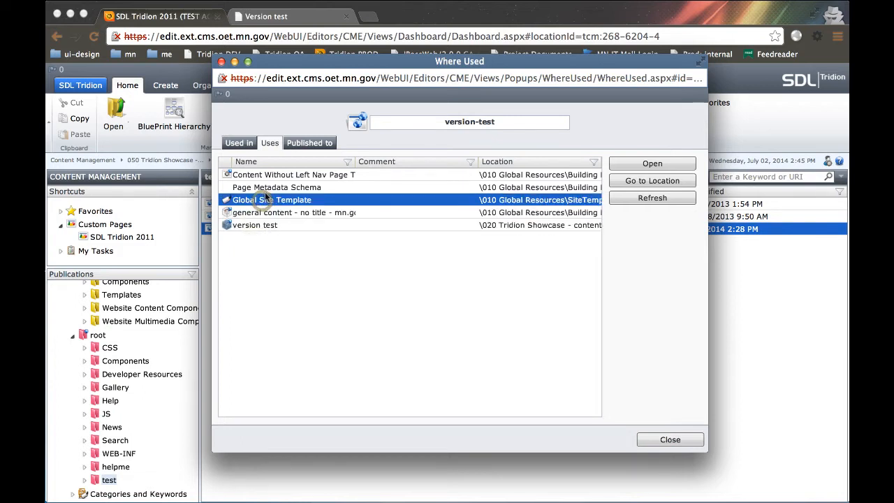
{"action": "left_click", "coordinate": [271, 189]}
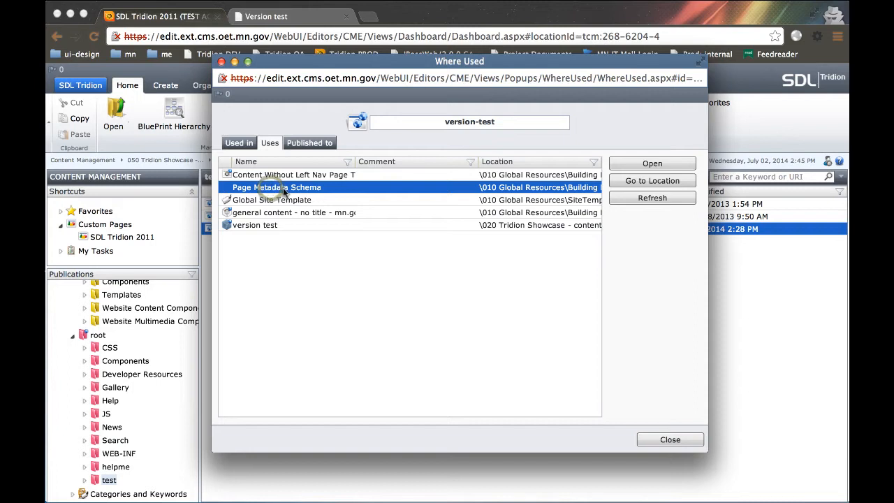
{"action": "left_click", "coordinate": [285, 175]}
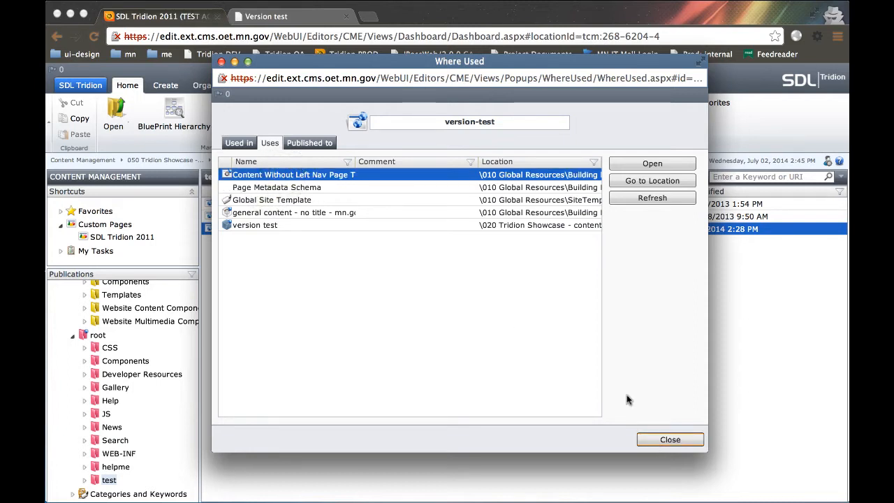
{"action": "left_click", "coordinate": [310, 143]}
{"action": "left_click", "coordinate": [259, 174]}
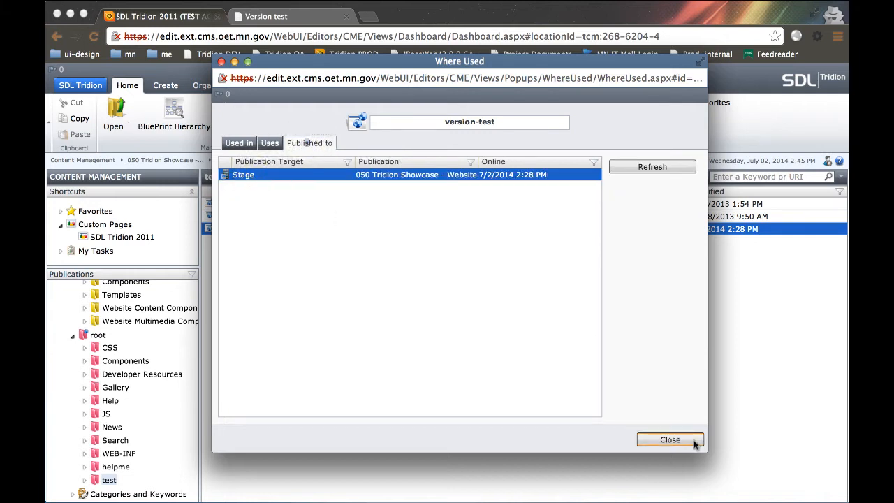
{"action": "left_click", "coordinate": [670, 440]}
{"action": "scroll", "coordinate": [115, 437], "scroll_direction": "down", "scroll_amount": 3}
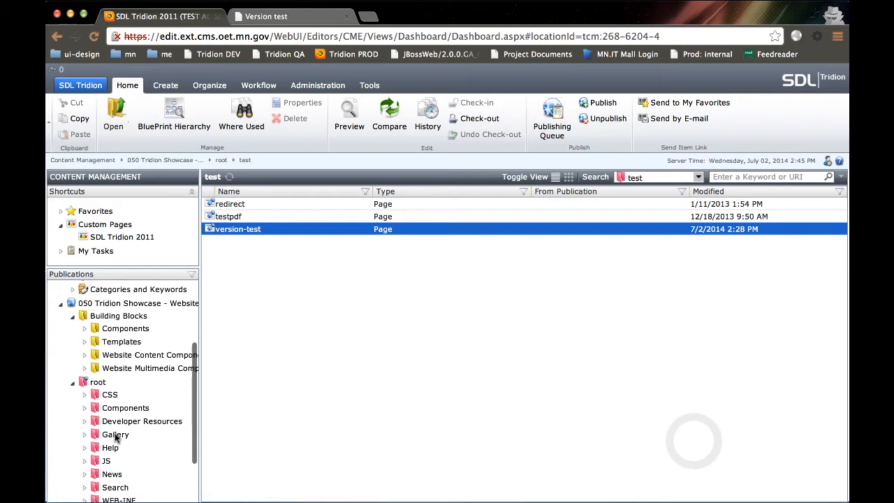
{"action": "scroll", "coordinate": [116, 437], "scroll_direction": "up", "scroll_amount": 3}
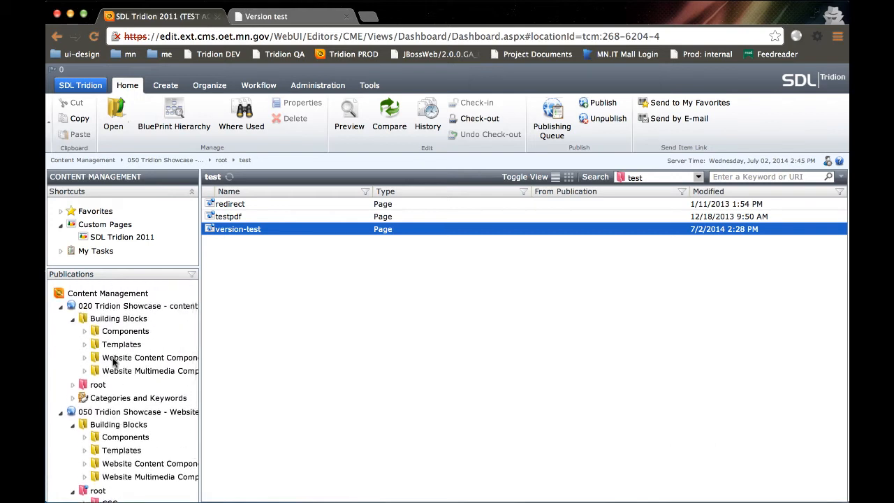
Step: Run Where Used on page-title-tridion-page-assembly in Website Content Components, showing it used in 'version test'
{"action": "left_click", "coordinate": [124, 358]}
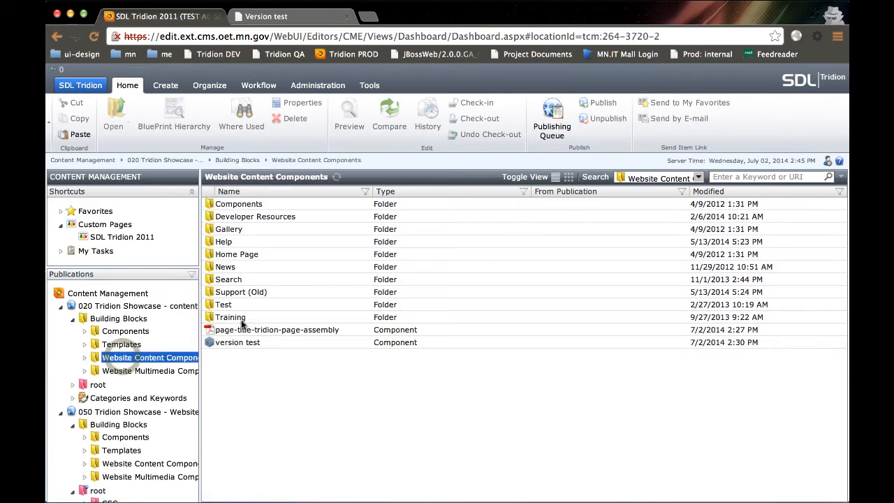
{"action": "left_click", "coordinate": [256, 331]}
{"action": "right_click", "coordinate": [256, 331]}
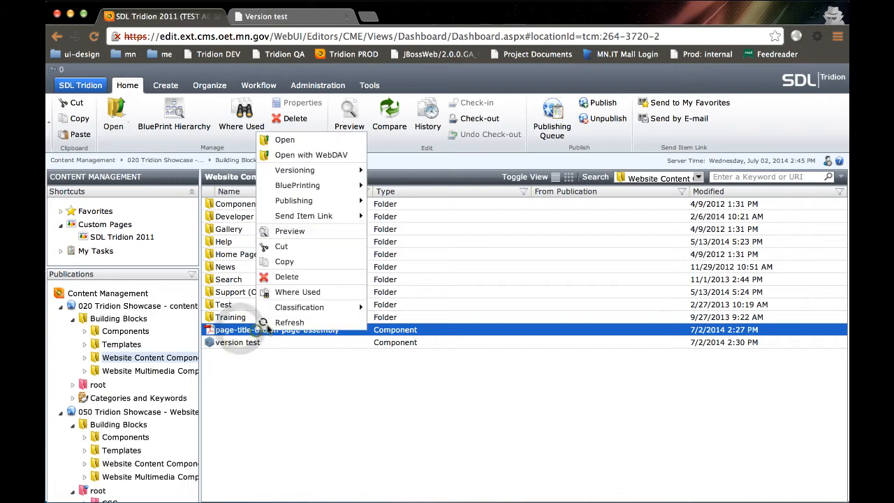
{"action": "left_click", "coordinate": [313, 293]}
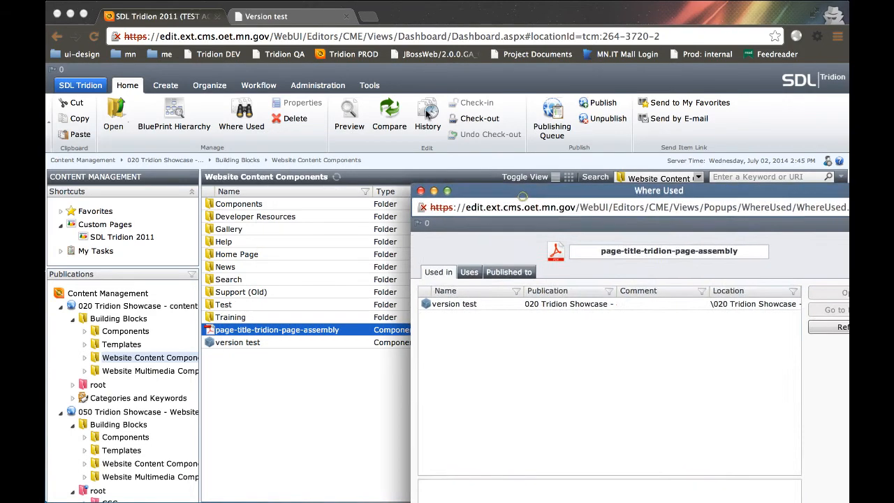
{"action": "left_click_drag", "start_coordinate": [533, 195], "coordinate": [294, 17]}
{"action": "left_click", "coordinate": [224, 133]}
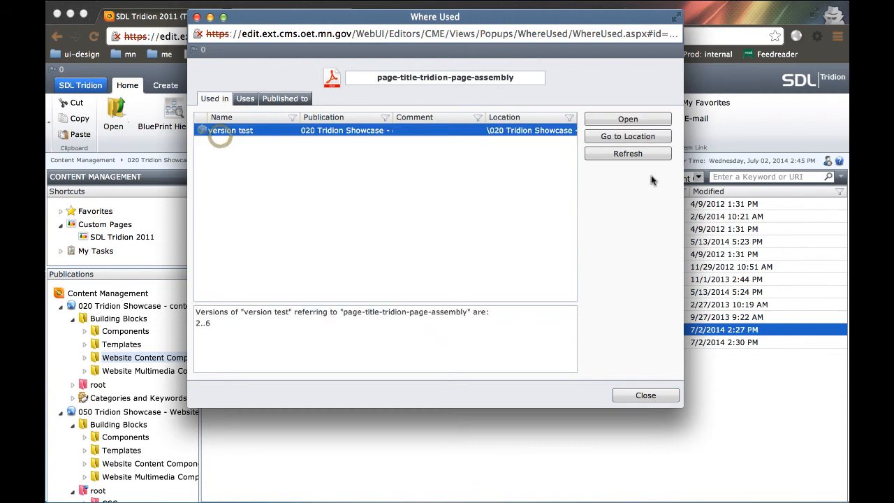
{"action": "left_click", "coordinate": [628, 153]}
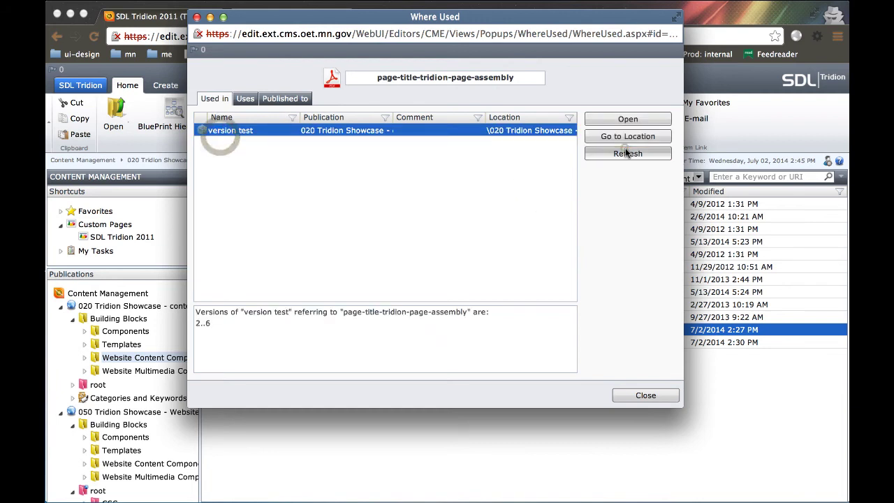
Step: Review the component's Uses and Published To (Stage) tabs, close the report and select 'version test'
{"action": "left_click", "coordinate": [244, 98]}
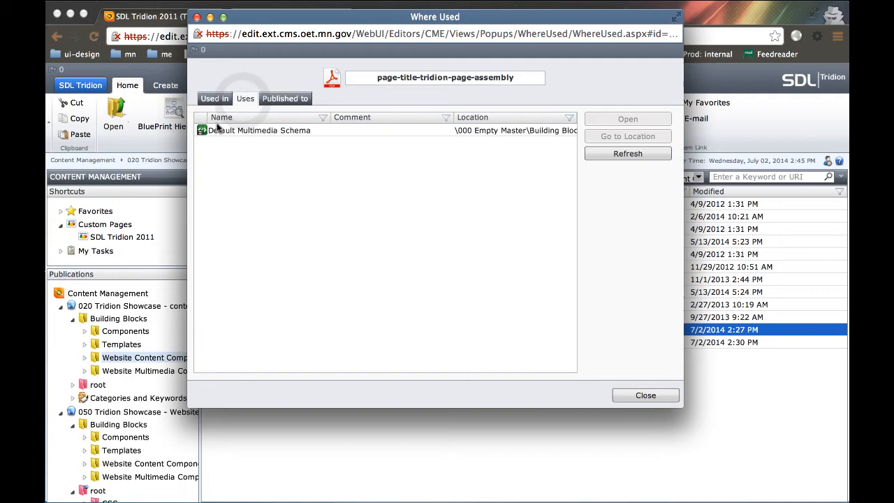
{"action": "left_click", "coordinate": [284, 99]}
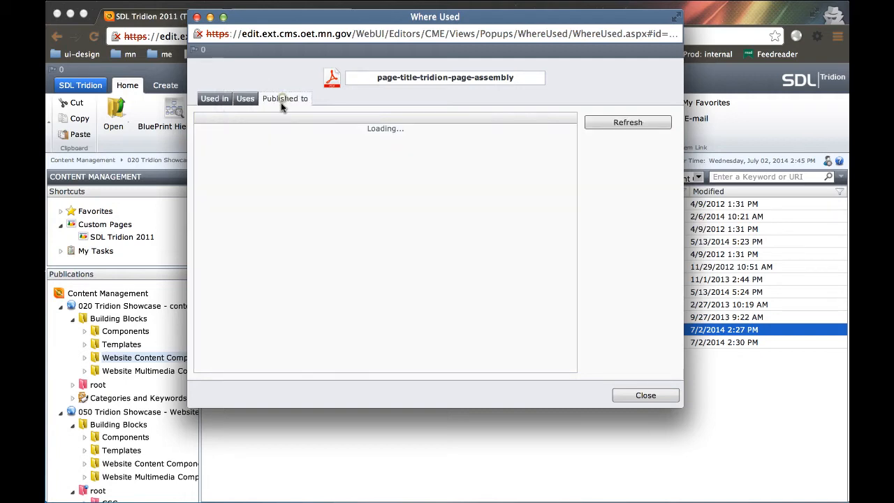
{"action": "left_click", "coordinate": [252, 131]}
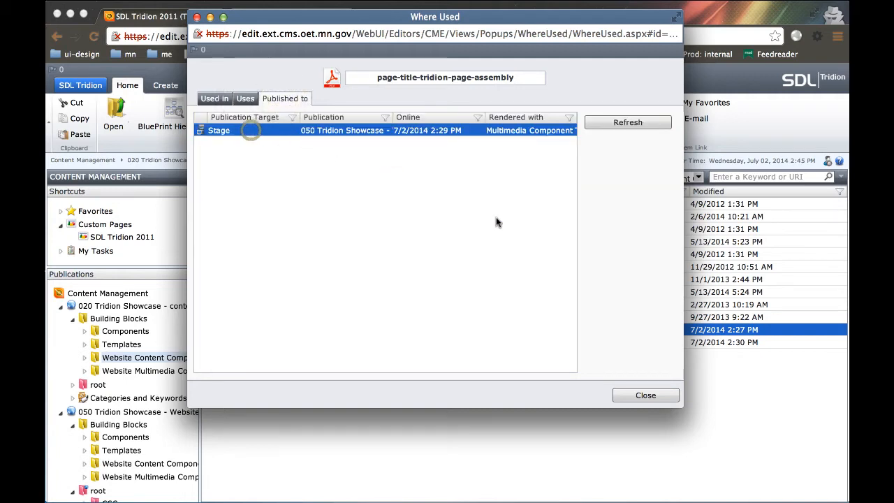
{"action": "left_click", "coordinate": [660, 396]}
{"action": "left_click", "coordinate": [233, 344]}
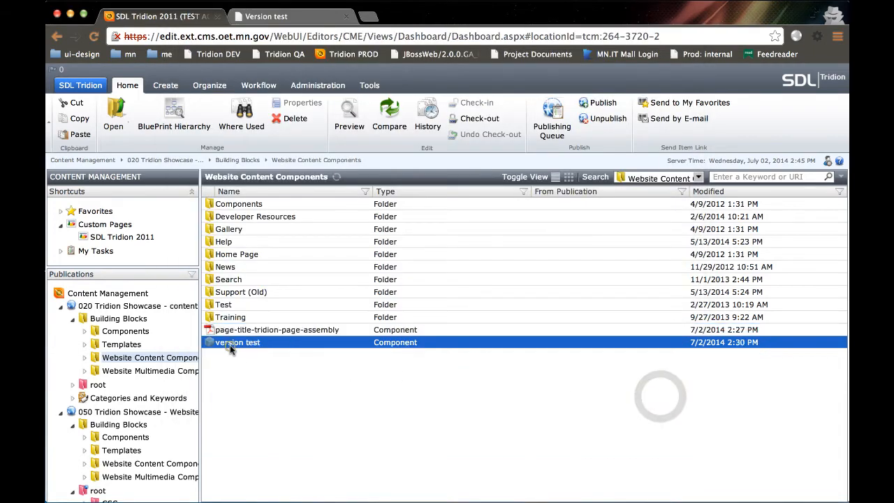
{"action": "right_click", "coordinate": [232, 345]}
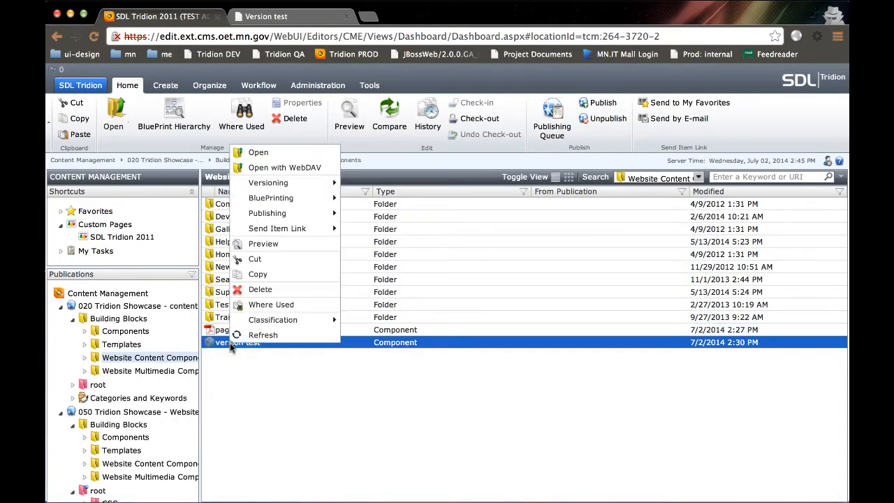
{"action": "left_click", "coordinate": [271, 305]}
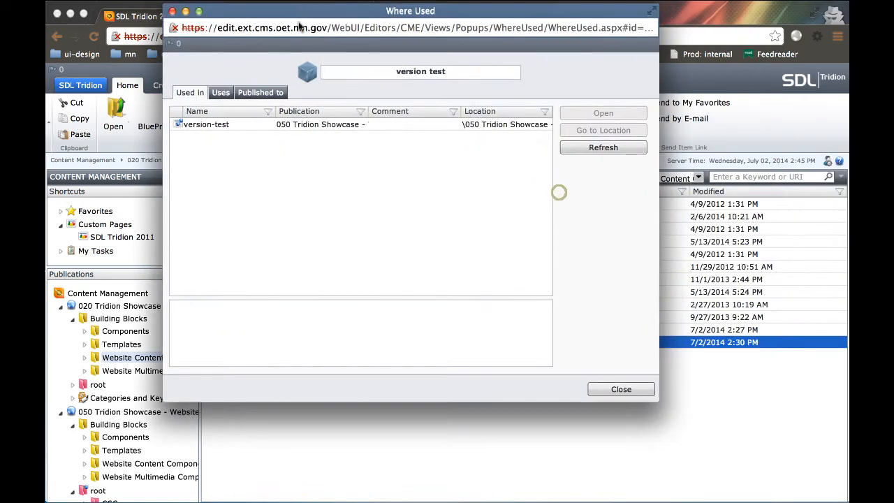
{"action": "left_click_drag", "start_coordinate": [301, 27], "coordinate": [343, 82]}
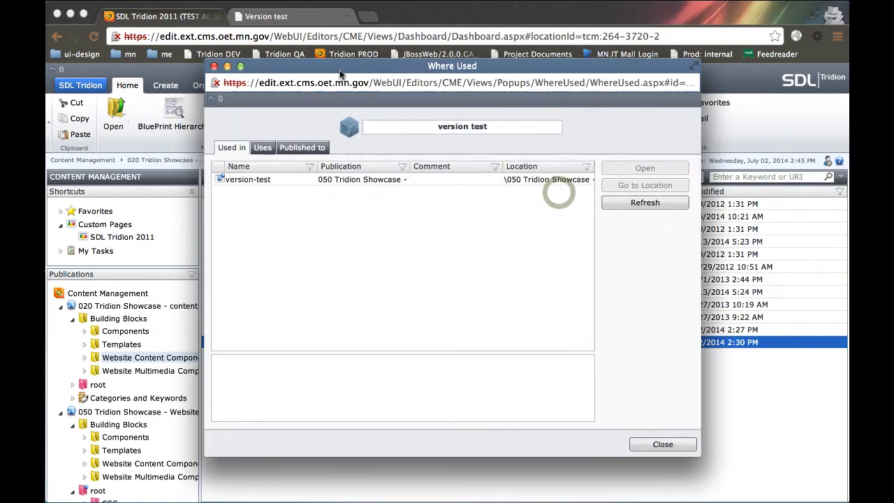
{"action": "left_click", "coordinate": [644, 203]}
{"action": "left_click", "coordinate": [256, 180]}
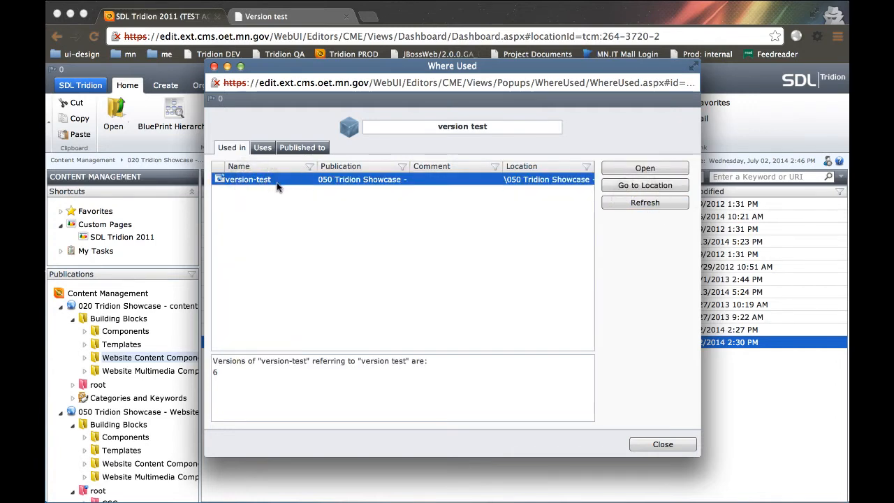
{"action": "left_click", "coordinate": [263, 147]}
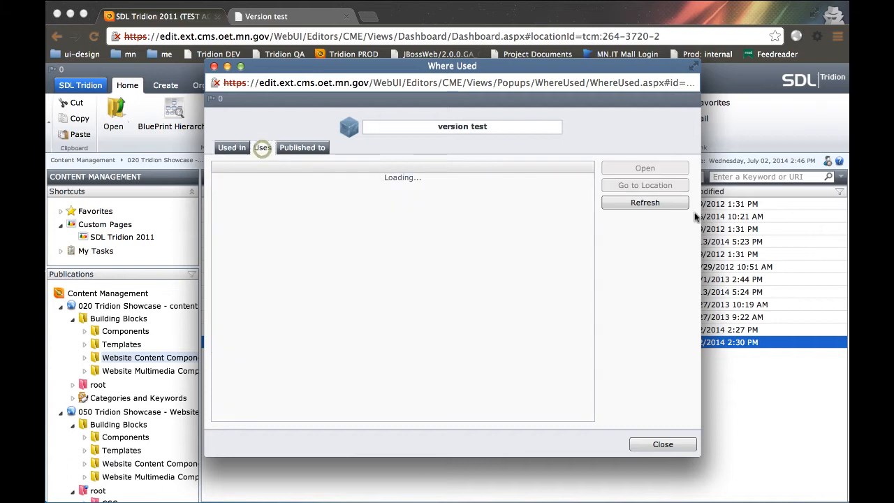
{"action": "left_click", "coordinate": [663, 202]}
{"action": "left_click", "coordinate": [276, 179]}
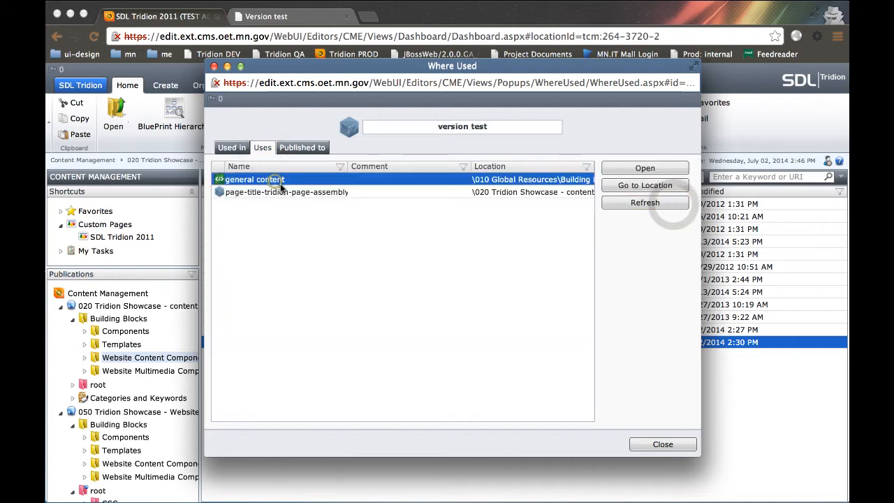
{"action": "left_click", "coordinate": [296, 194]}
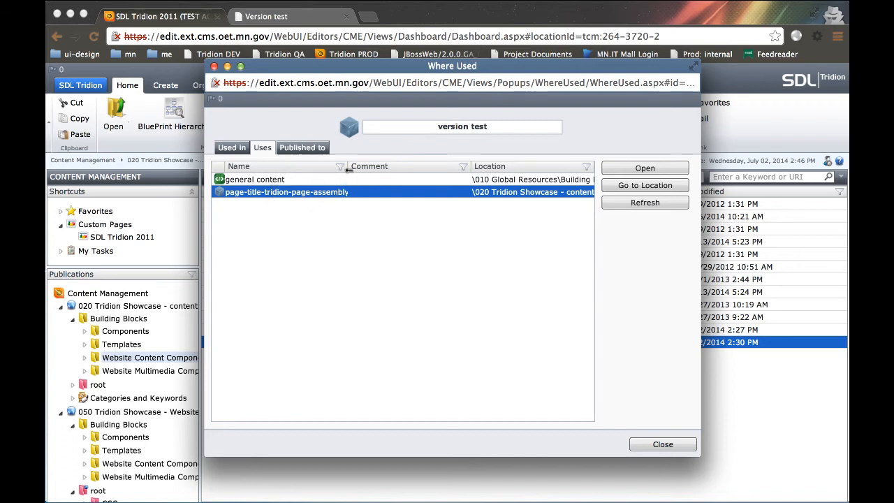
{"action": "left_click_drag", "start_coordinate": [347, 167], "coordinate": [377, 167]}
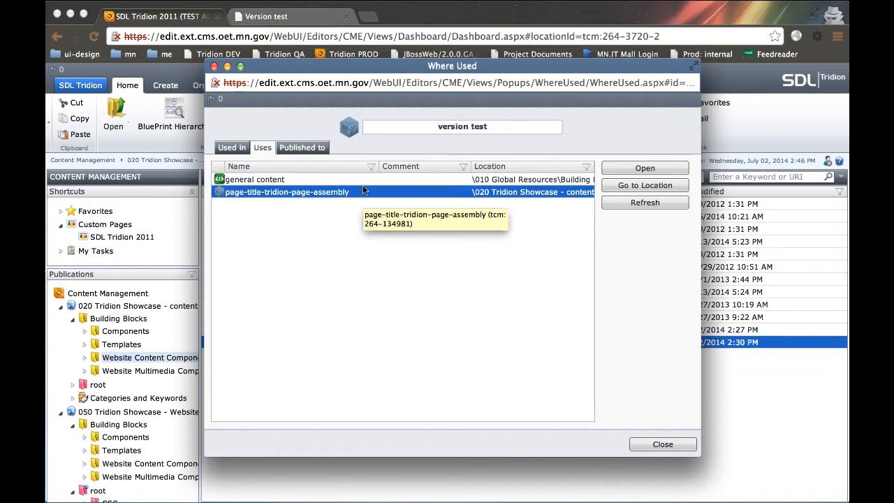
{"action": "left_click", "coordinate": [303, 148]}
{"action": "left_click", "coordinate": [645, 172]}
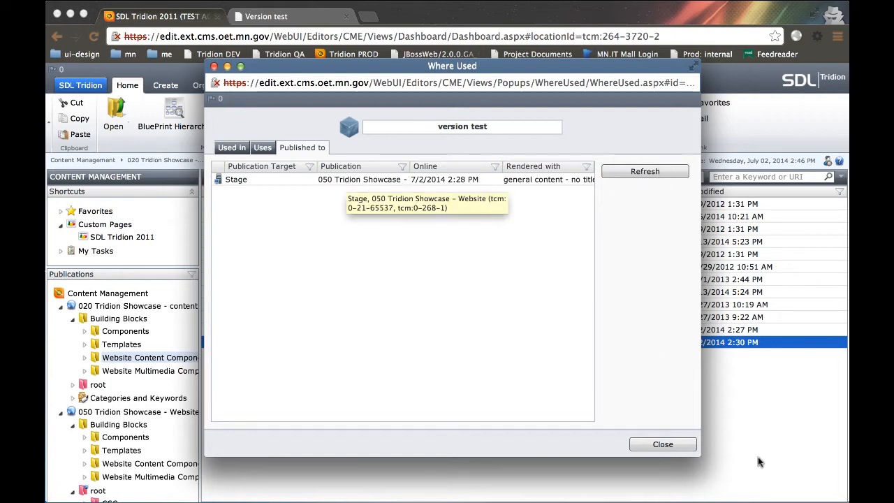
{"action": "left_click", "coordinate": [663, 444]}
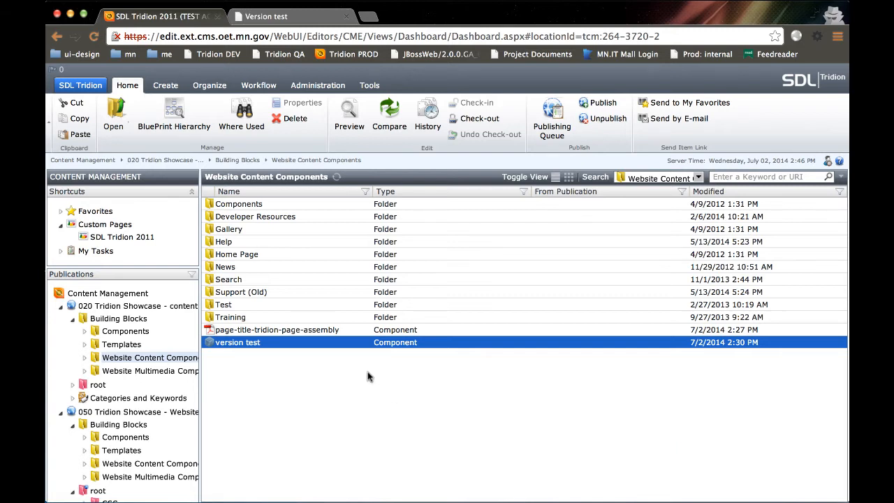
{"action": "left_click", "coordinate": [238, 330]}
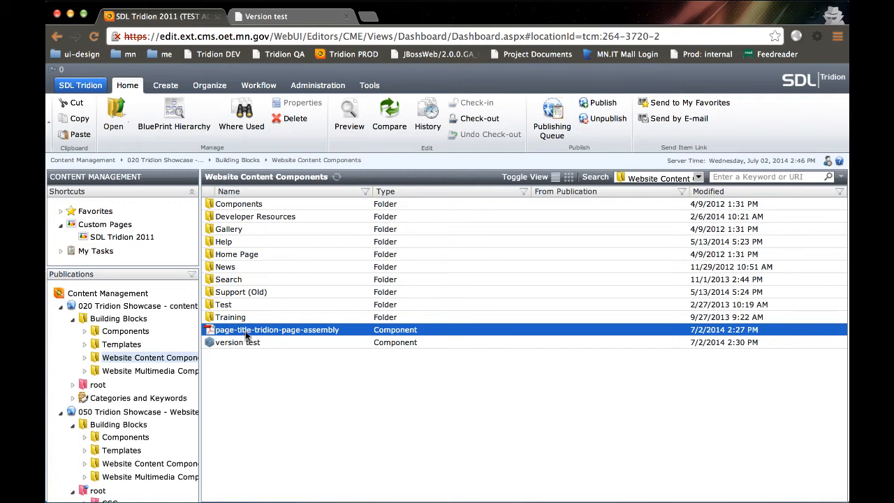
{"action": "right_click", "coordinate": [246, 336]}
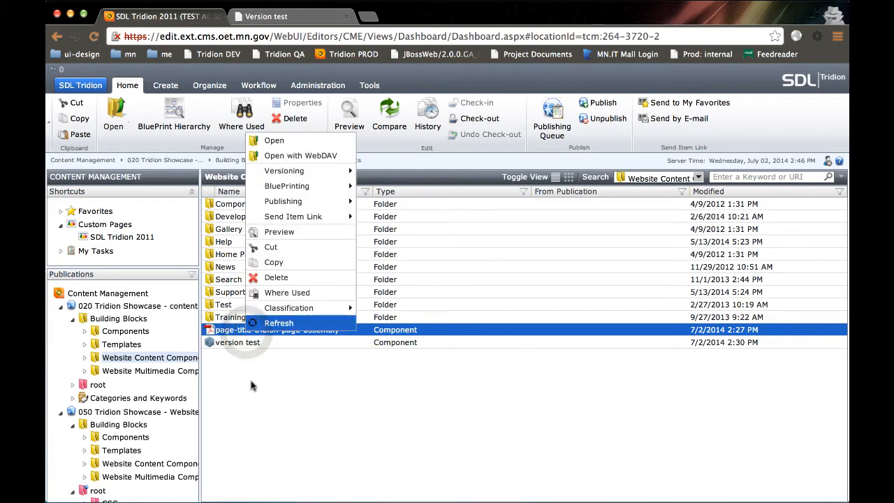
{"action": "left_click", "coordinate": [253, 386]}
{"action": "left_click", "coordinate": [275, 329]}
{"action": "right_click", "coordinate": [275, 329]}
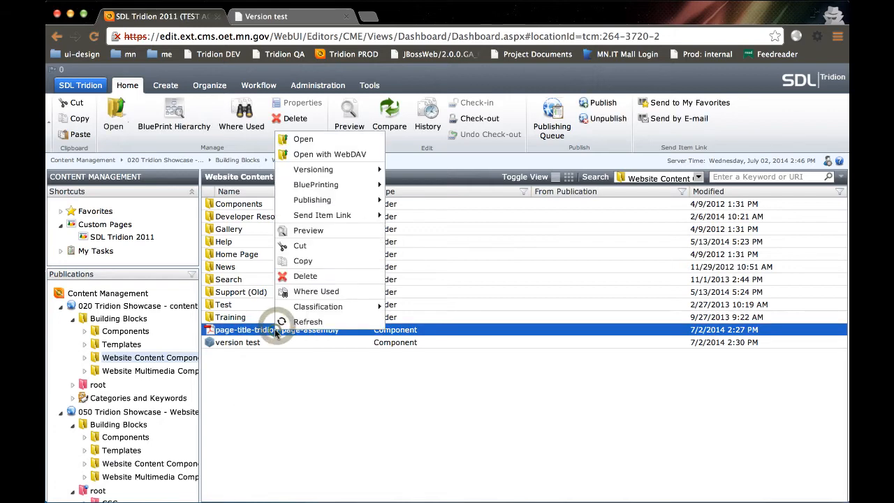
{"action": "left_click", "coordinate": [308, 278]}
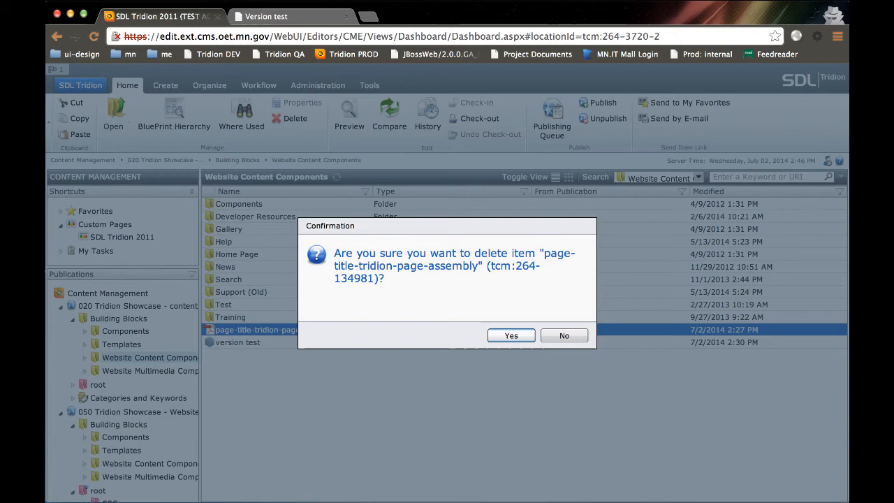
{"action": "left_click", "coordinate": [564, 335]}
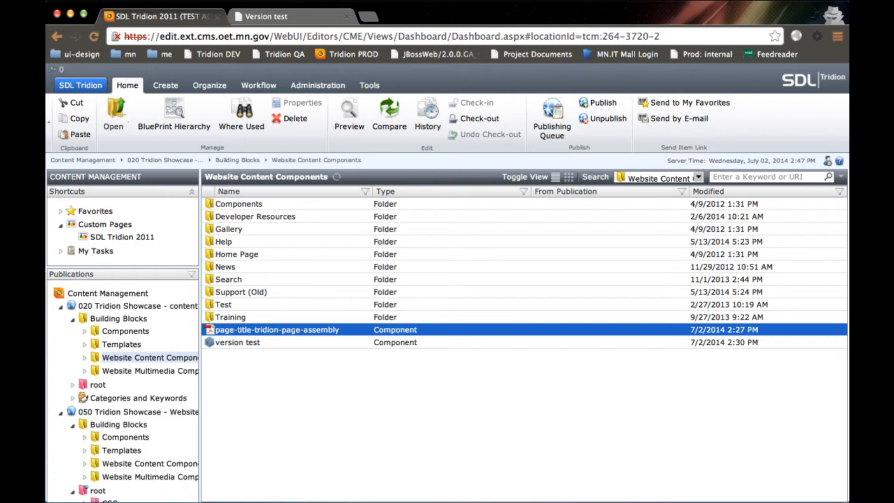
{"action": "double_click", "coordinate": [238, 343]}
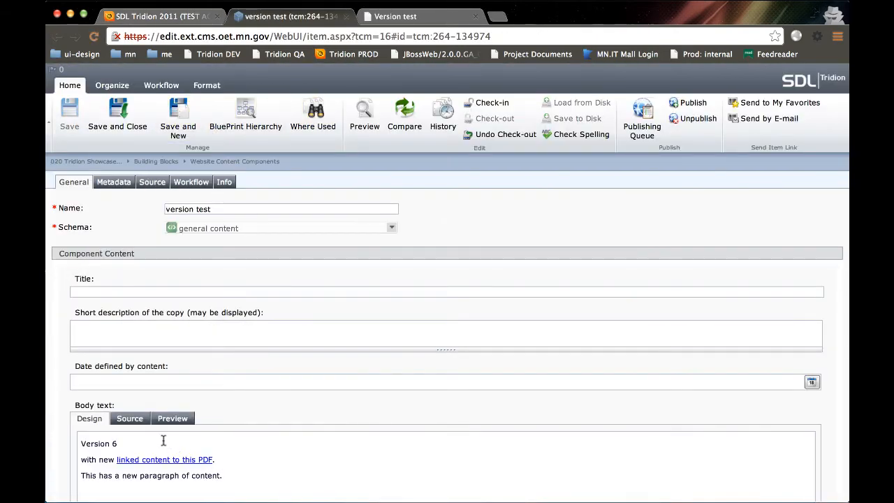
{"action": "left_click", "coordinate": [130, 418]}
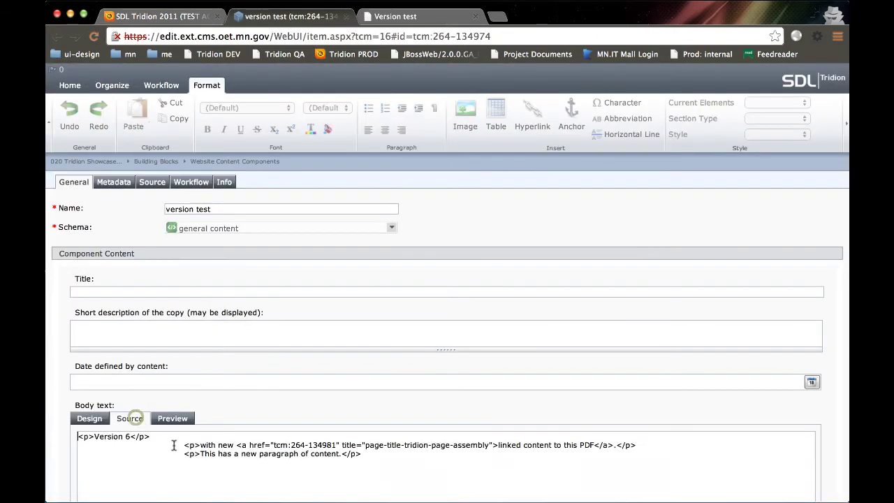
{"action": "double_click", "coordinate": [294, 445]}
{"action": "left_click", "coordinate": [293, 445]}
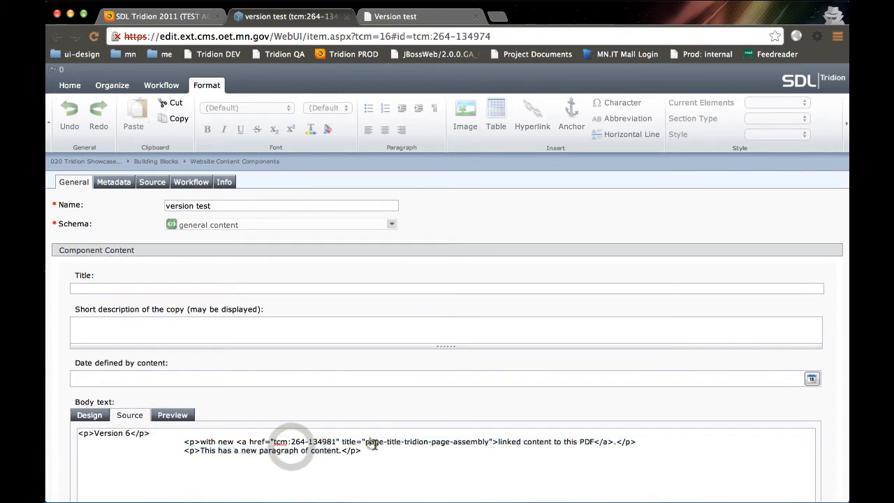
{"action": "left_click", "coordinate": [373, 445]}
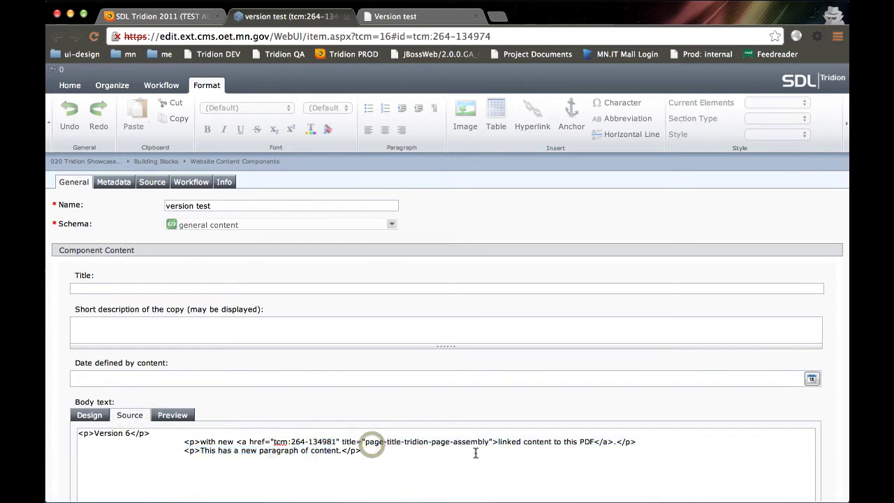
{"action": "left_click", "coordinate": [396, 16]}
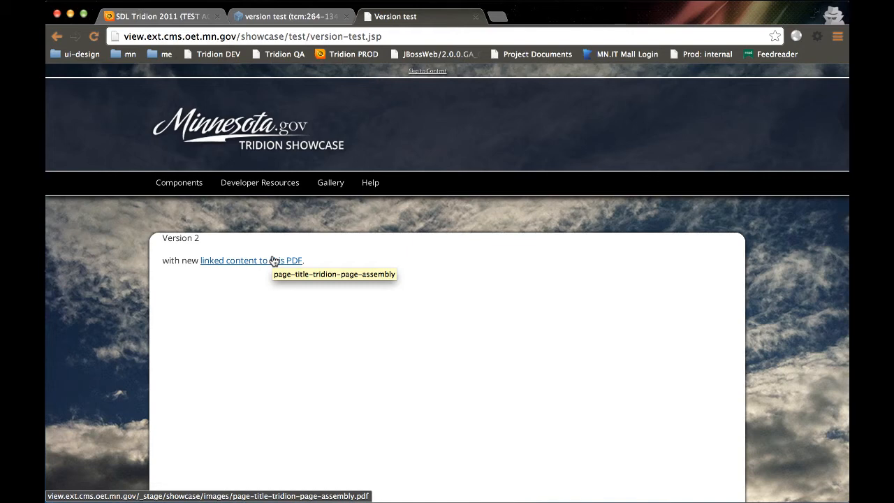
{"action": "left_click", "coordinate": [278, 16]}
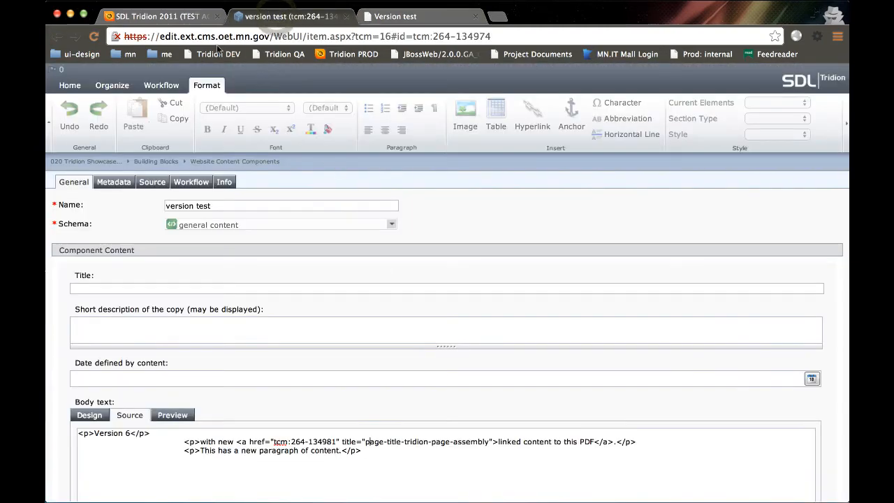
{"action": "left_click", "coordinate": [345, 17]}
{"action": "left_click", "coordinate": [157, 16]}
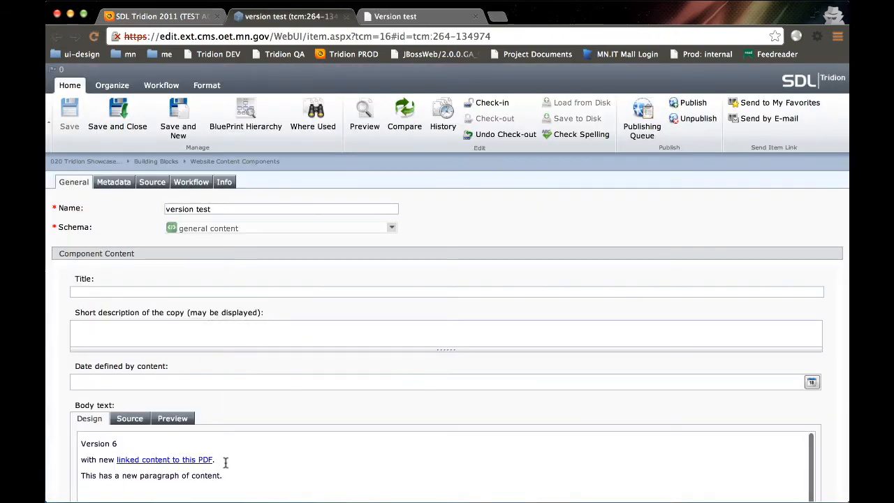
Step: Remove the 'linked content to this PDF.' text from the body and Save and Close 'version test'
{"action": "left_click_drag", "start_coordinate": [215, 460], "coordinate": [115, 460]}
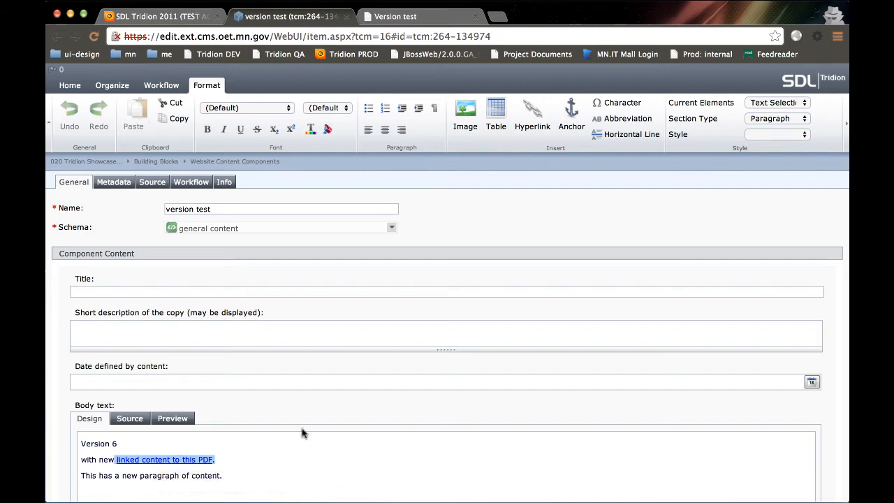
{"action": "key", "text": "BackSpace"}
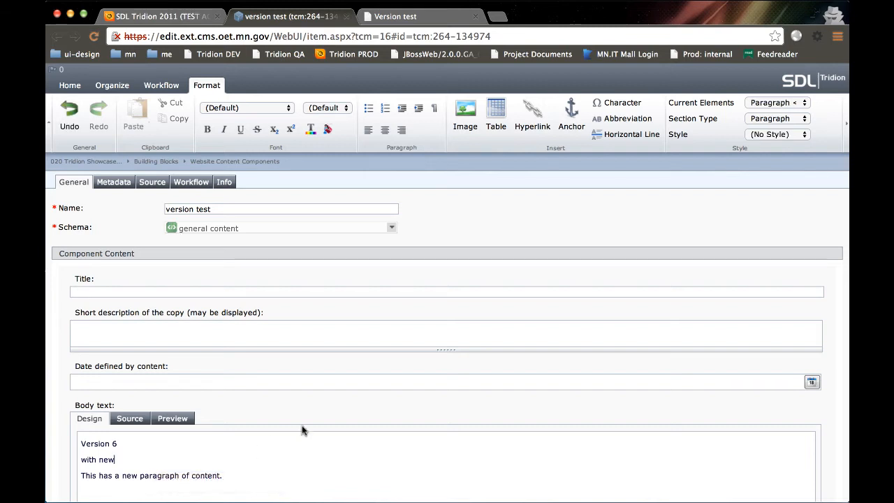
{"action": "left_click", "coordinate": [70, 85]}
{"action": "left_click", "coordinate": [118, 115]}
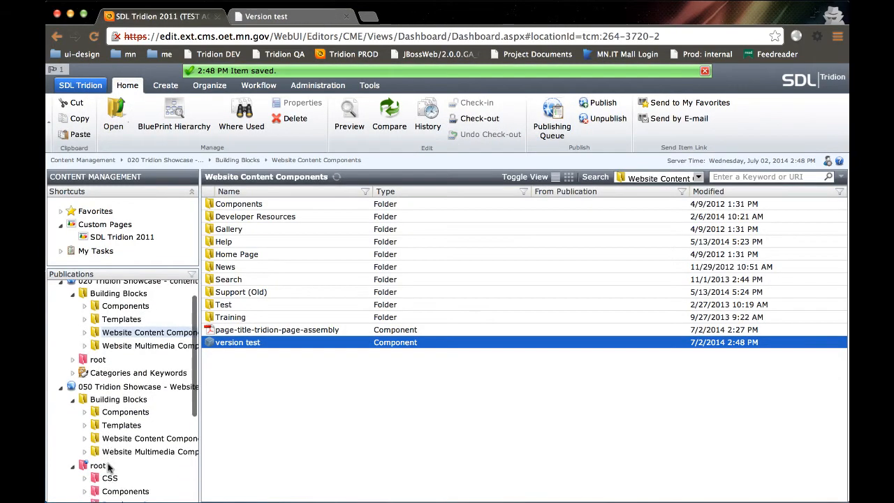
{"action": "scroll", "coordinate": [109, 467], "scroll_direction": "down", "scroll_amount": 3}
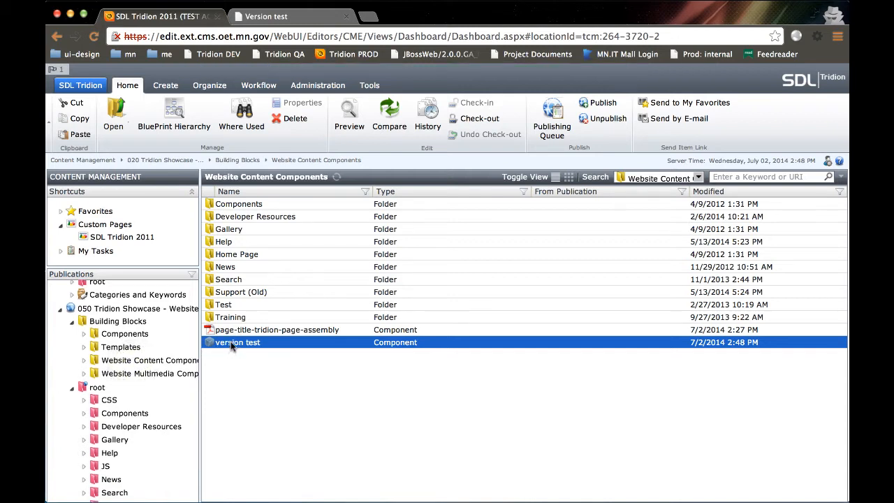
Step: Unpublish page-title-tridion-page-assembly from stage now via Publishing > Unpublish in Website Content Components
{"action": "left_click", "coordinate": [120, 361]}
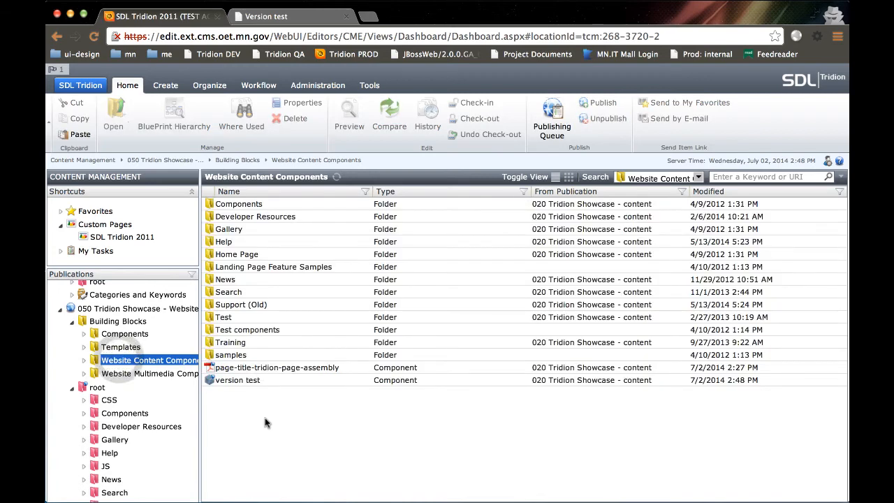
{"action": "left_click", "coordinate": [211, 367]}
{"action": "left_click", "coordinate": [224, 405]}
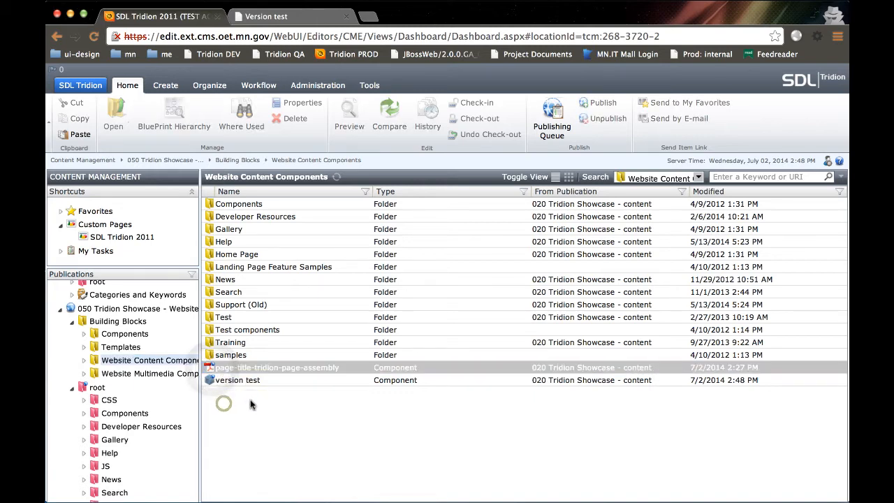
{"action": "right_click", "coordinate": [254, 398]}
{"action": "left_click", "coordinate": [265, 368]}
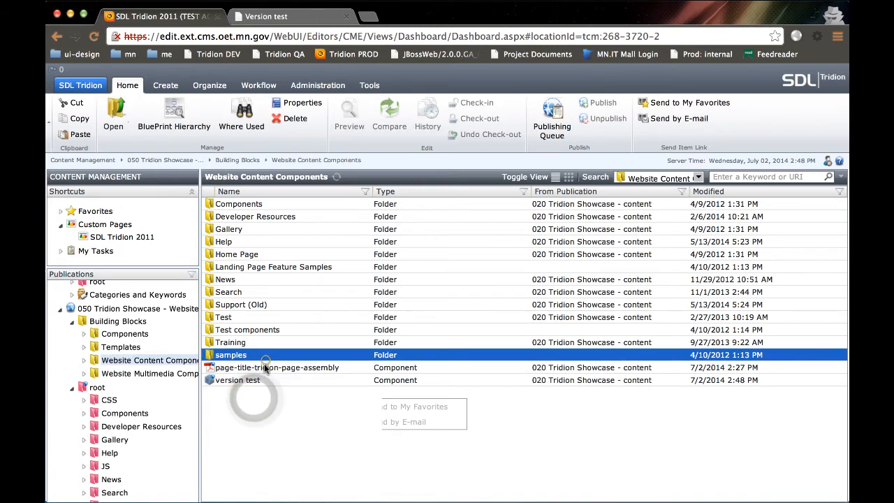
{"action": "right_click", "coordinate": [268, 367]}
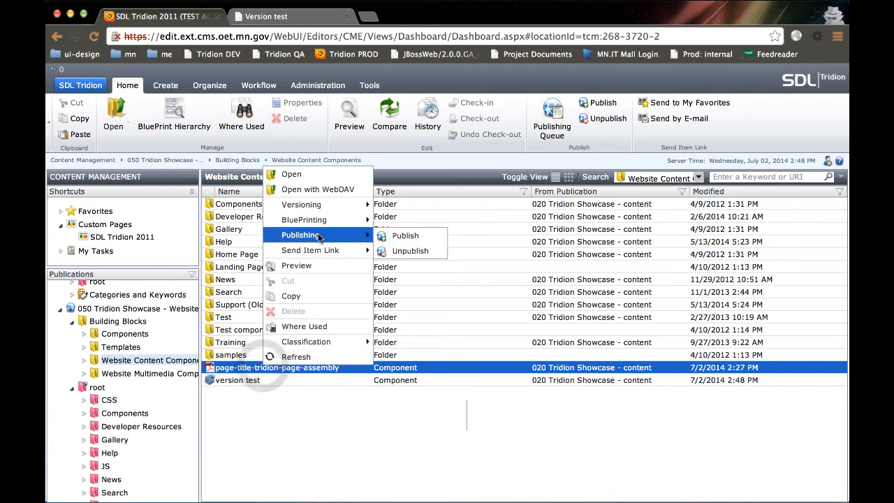
{"action": "mouse_move", "coordinate": [300, 235]}
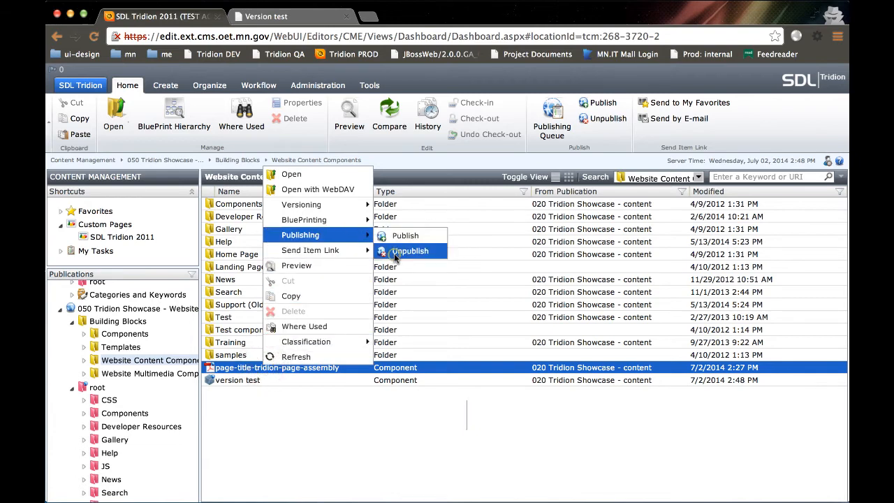
{"action": "left_click", "coordinate": [410, 250]}
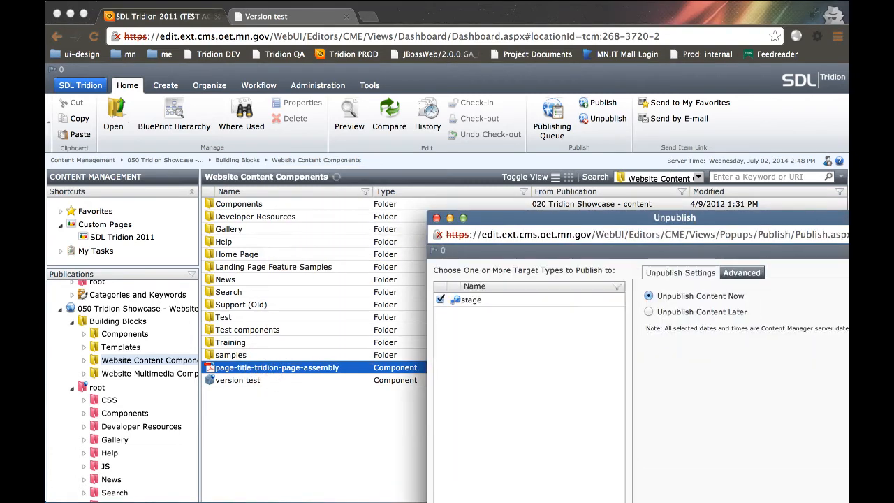
{"action": "key", "text": "Return"}
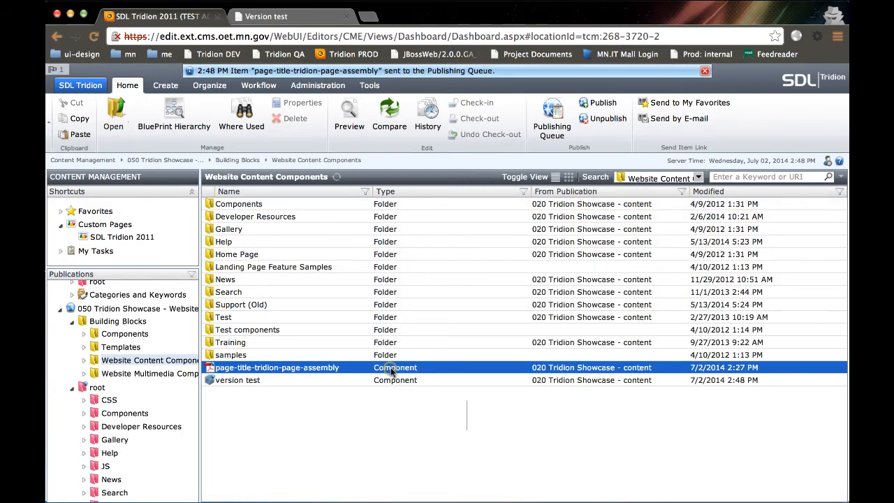
{"action": "left_click", "coordinate": [552, 118]}
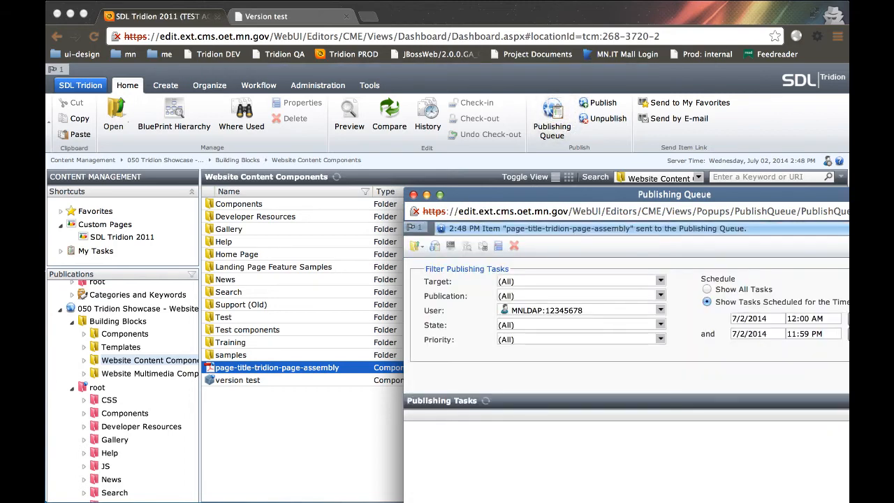
{"action": "left_click_drag", "start_coordinate": [629, 195], "coordinate": [460, 92]}
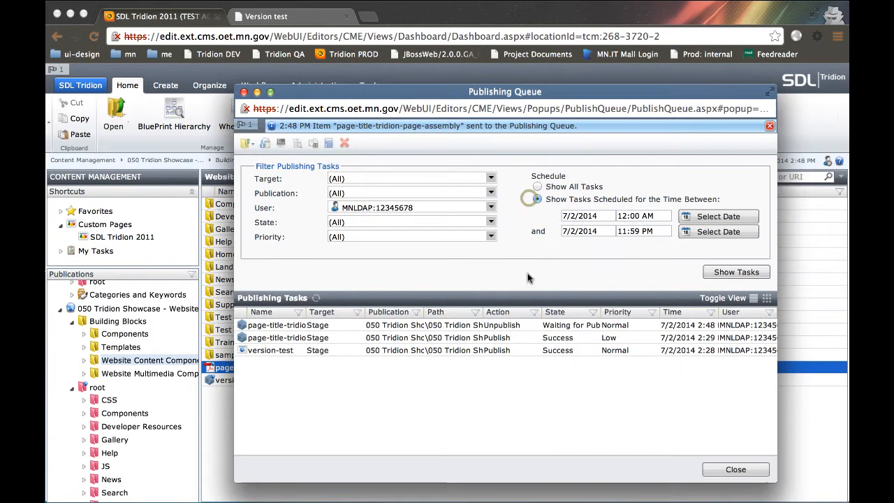
{"action": "left_click", "coordinate": [725, 273]}
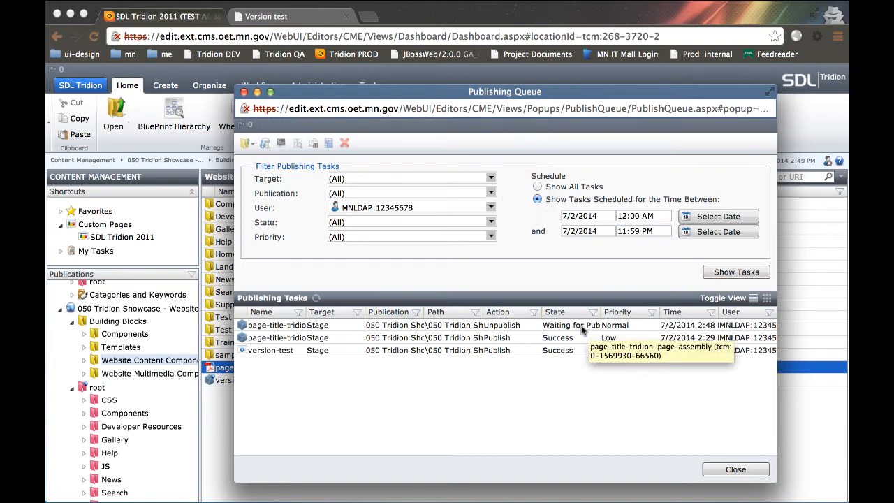
{"action": "left_click", "coordinate": [744, 274]}
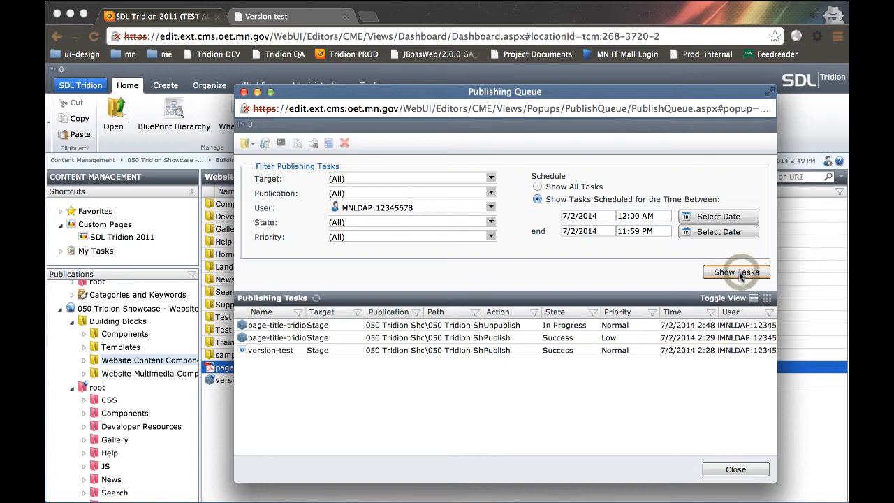
{"action": "left_click", "coordinate": [739, 271]}
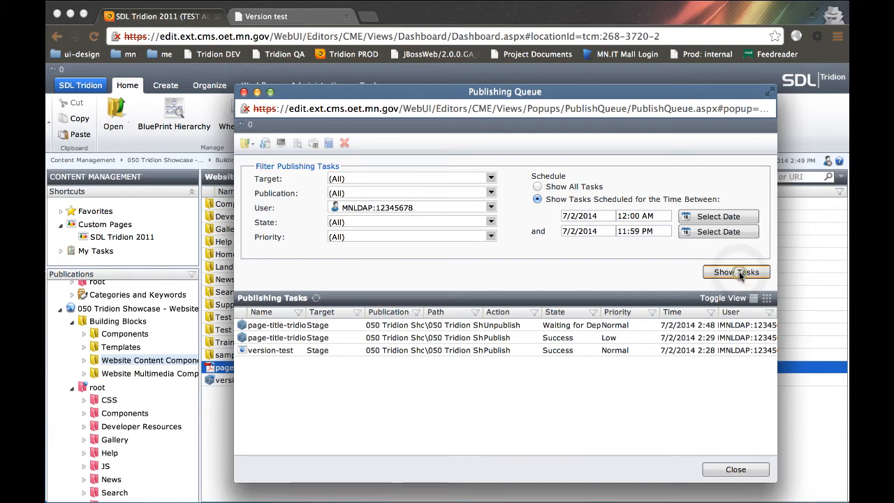
{"action": "left_click", "coordinate": [739, 272]}
Step: Close the Publishing Queue, reload the published version-test page and highlight the PDF link line
{"action": "left_click", "coordinate": [734, 471]}
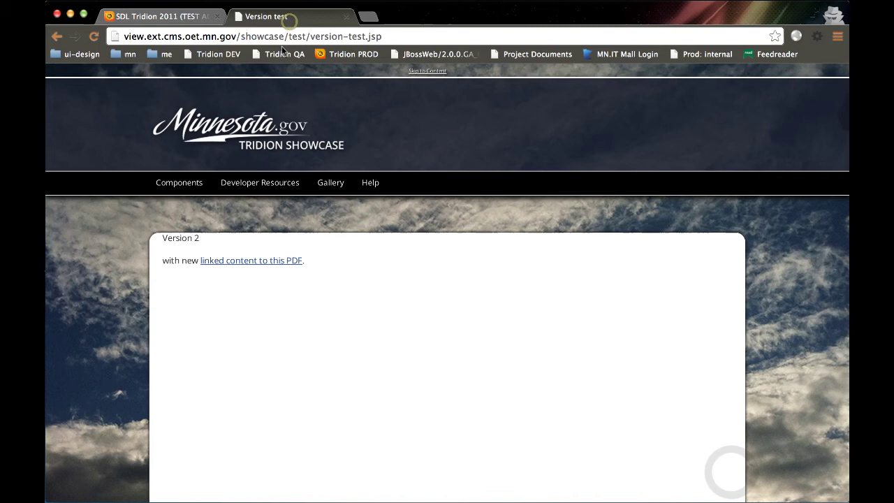
{"action": "left_click", "coordinate": [266, 16]}
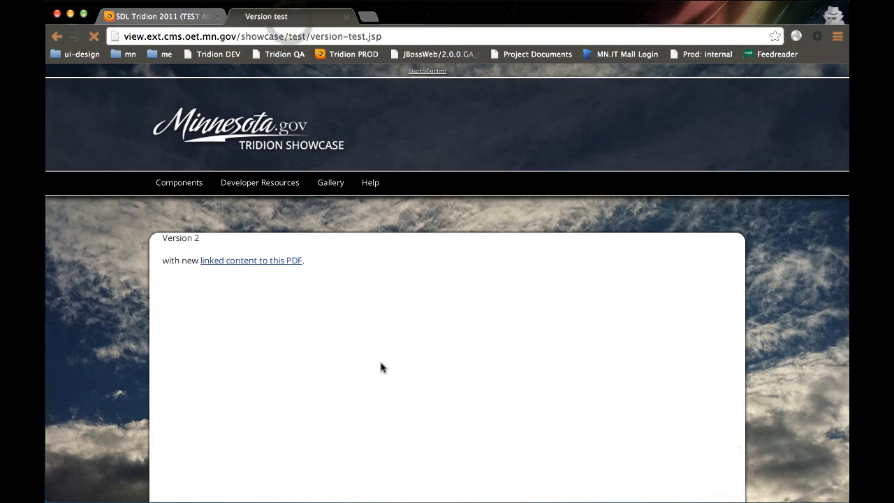
{"action": "key", "text": "super+r"}
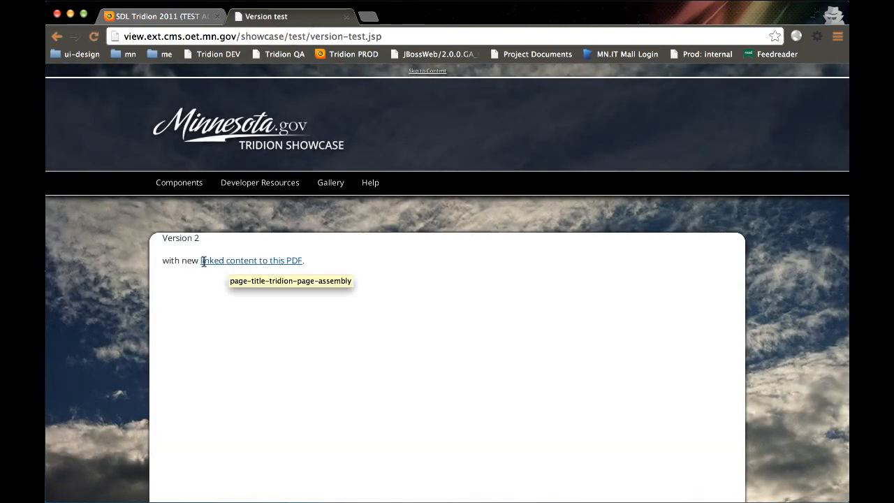
{"action": "triple_click", "coordinate": [203, 261]}
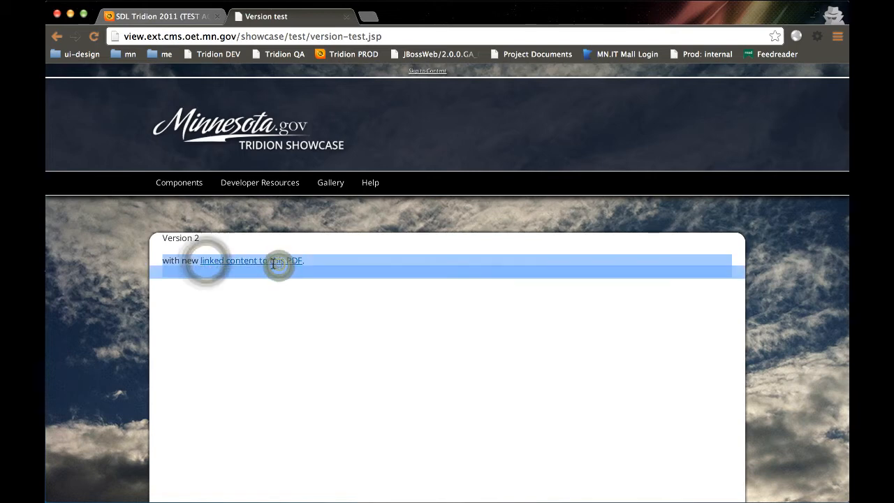
{"action": "left_click", "coordinate": [346, 271]}
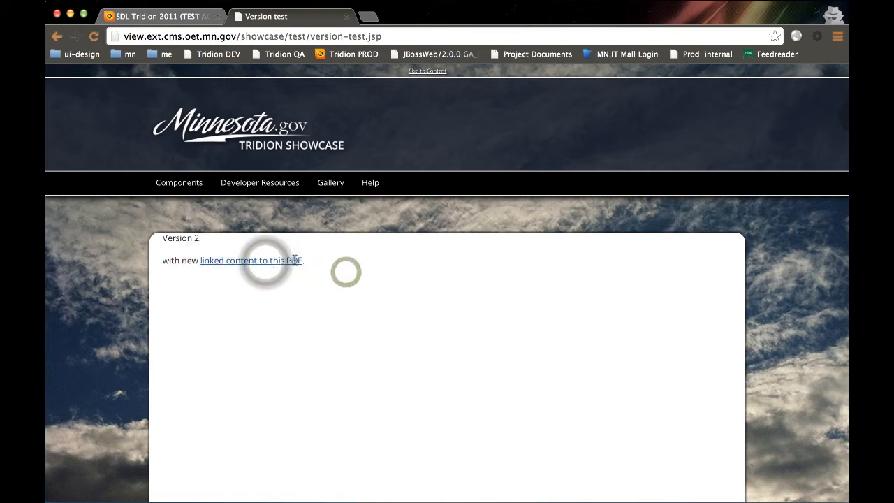
{"action": "triple_click", "coordinate": [208, 261]}
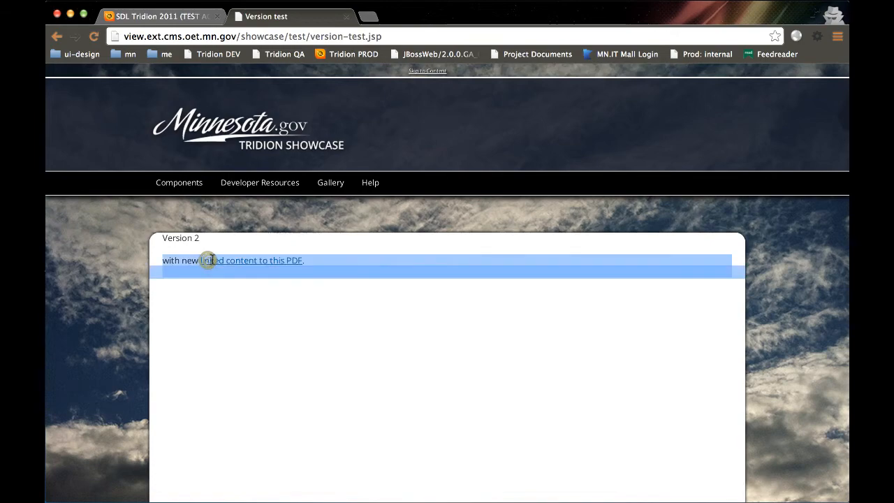
{"action": "left_click", "coordinate": [283, 293]}
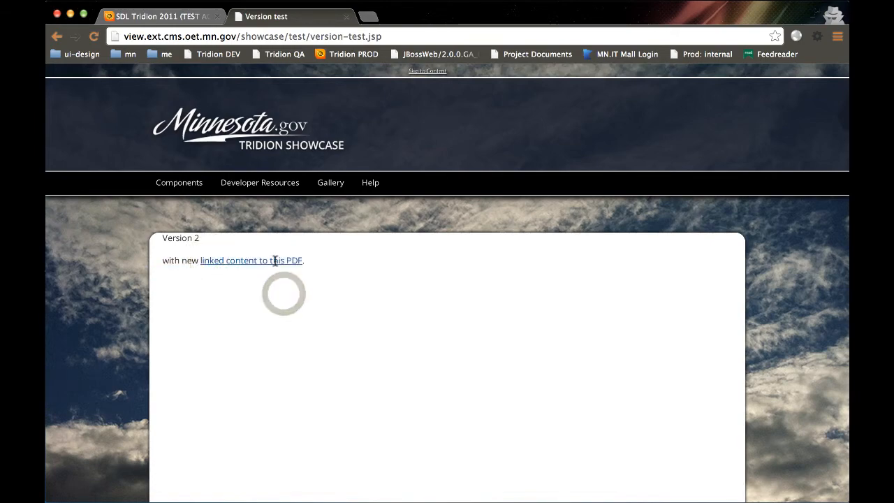
Step: Re-check the live Version 2 text, selecting the 'linked content to this PDF' link itself
{"action": "left_click", "coordinate": [201, 17]}
{"action": "left_click", "coordinate": [269, 16]}
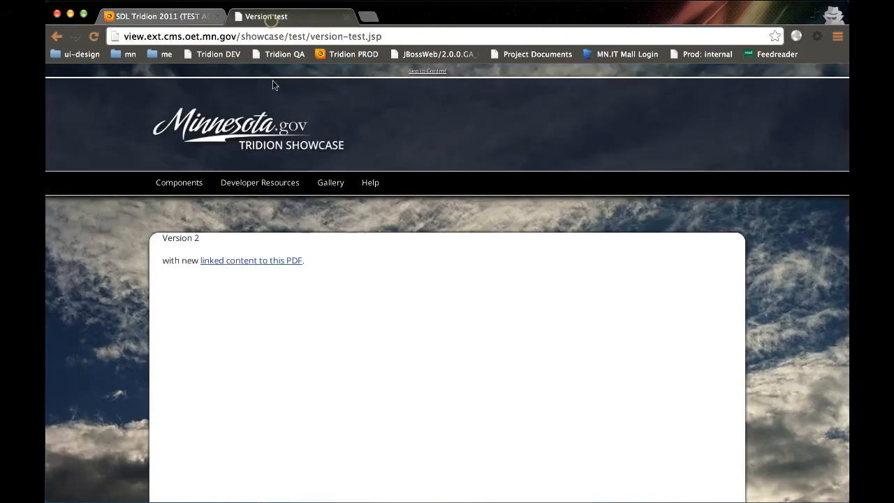
{"action": "triple_click", "coordinate": [258, 266]}
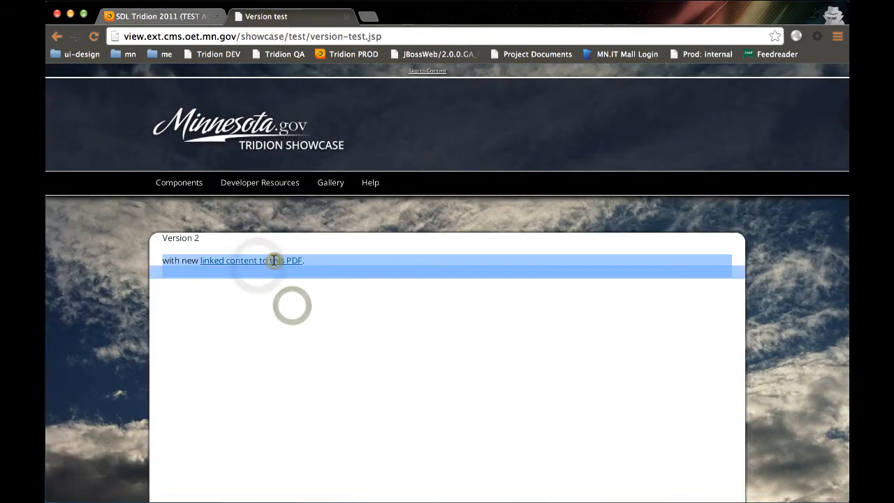
{"action": "left_click", "coordinate": [274, 261]}
{"action": "left_click_drag", "start_coordinate": [202, 263], "coordinate": [308, 260]}
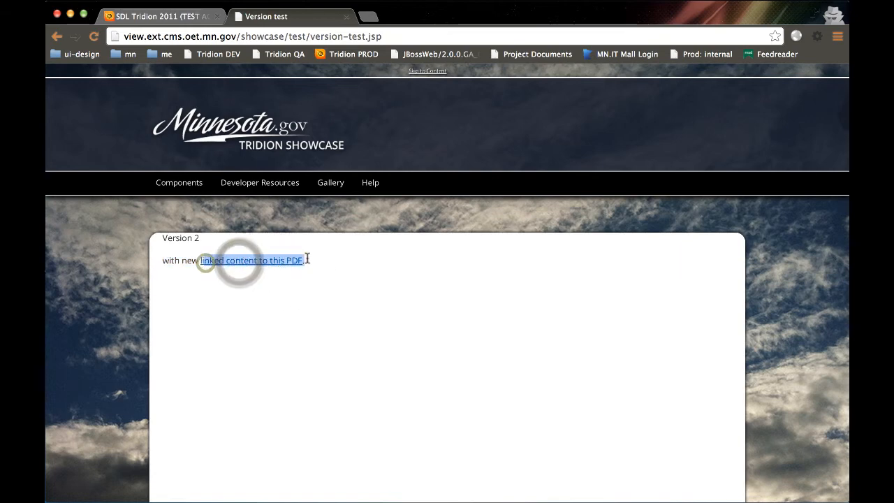
{"action": "left_click", "coordinate": [344, 267]}
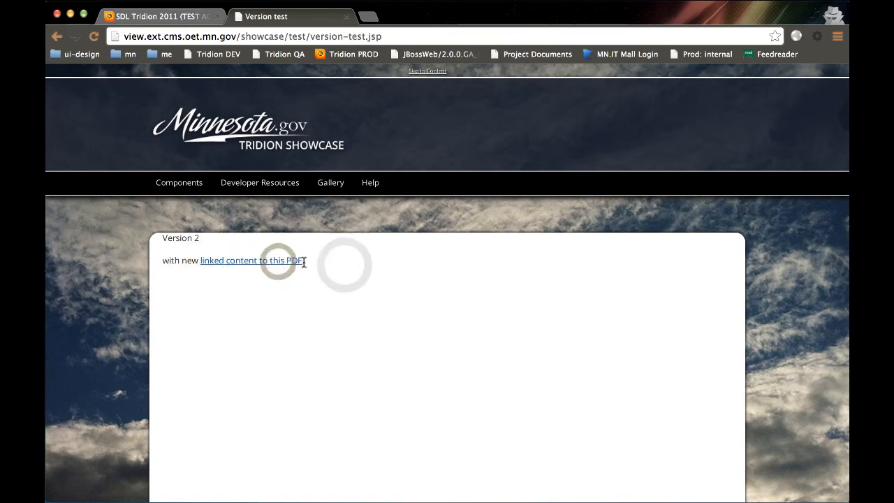
{"action": "left_click_drag", "start_coordinate": [304, 262], "coordinate": [201, 261]}
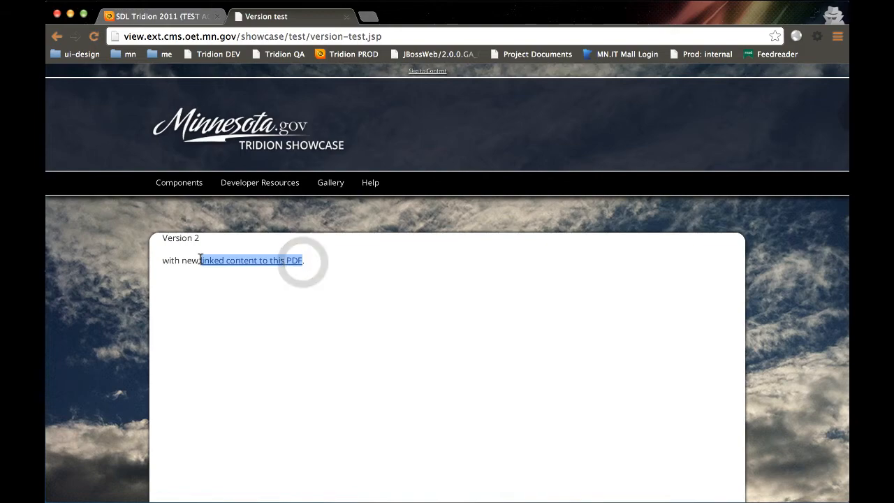
{"action": "left_click", "coordinate": [381, 285]}
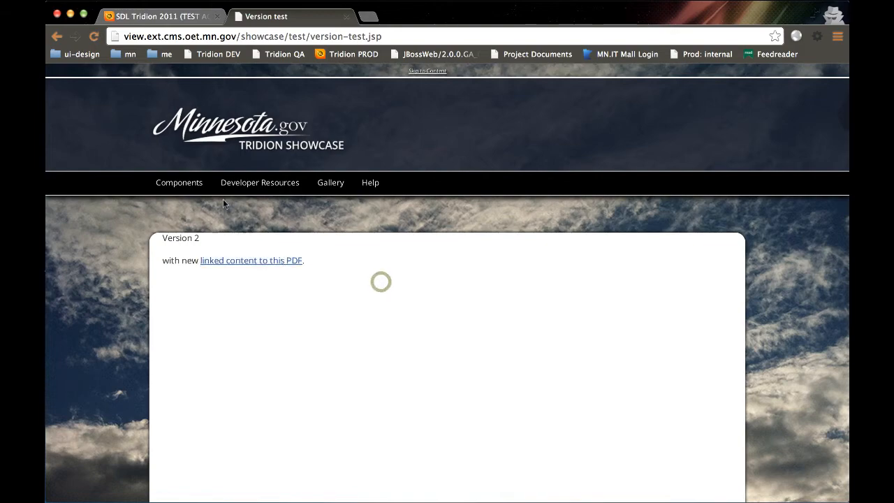
Step: Back in Tridion, refresh the content list and bring up page-title-tridion-page-assembly's actions
{"action": "left_click", "coordinate": [180, 16]}
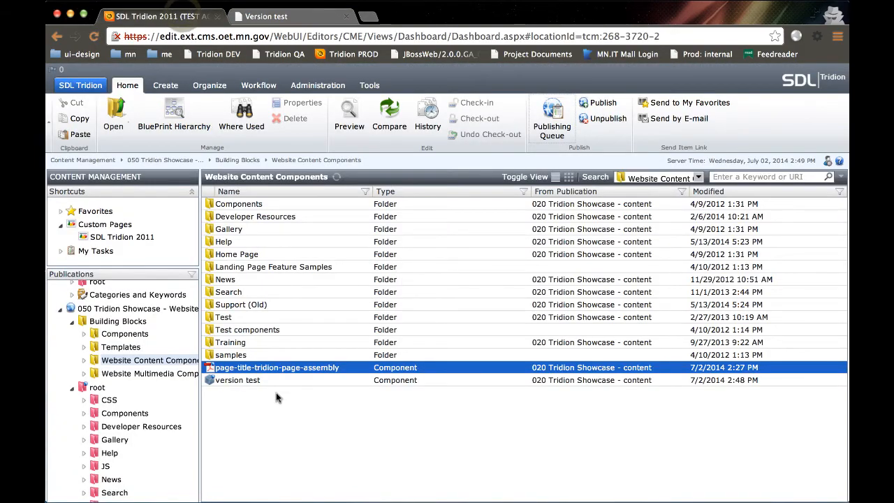
{"action": "right_click", "coordinate": [271, 419]}
{"action": "left_click", "coordinate": [306, 458]}
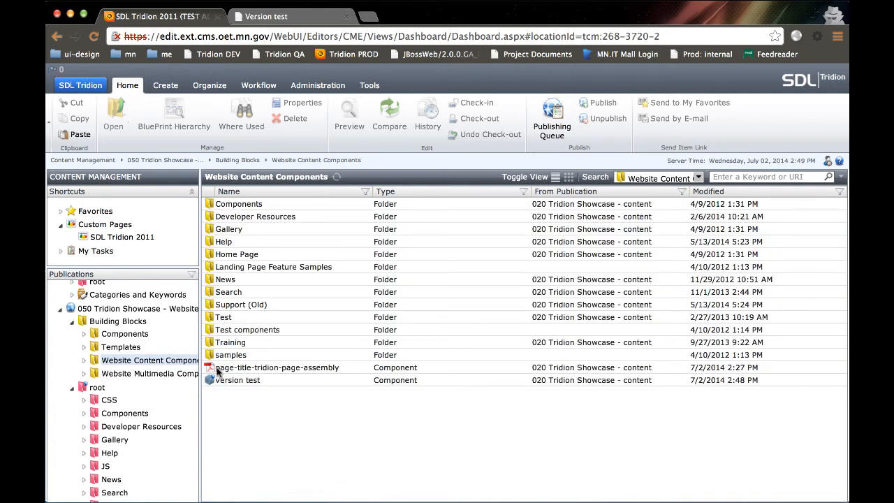
{"action": "right_click", "coordinate": [218, 369]}
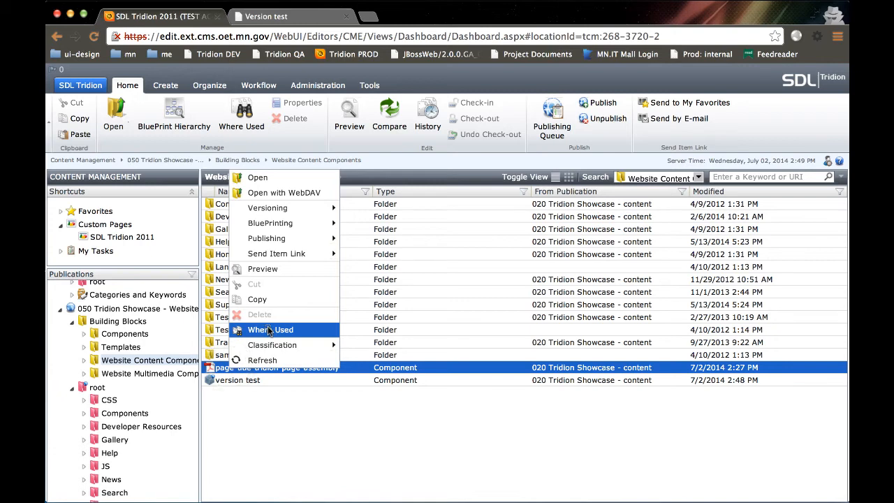
{"action": "left_click", "coordinate": [268, 326]}
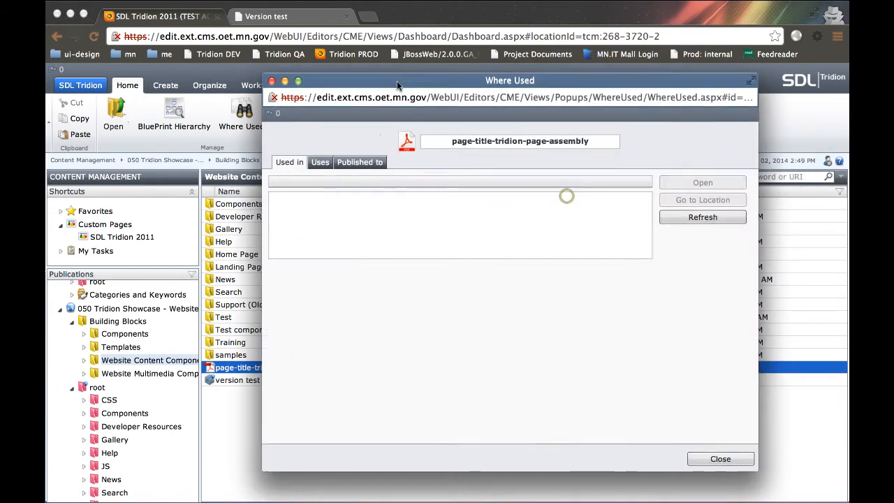
{"action": "left_click", "coordinate": [360, 163]}
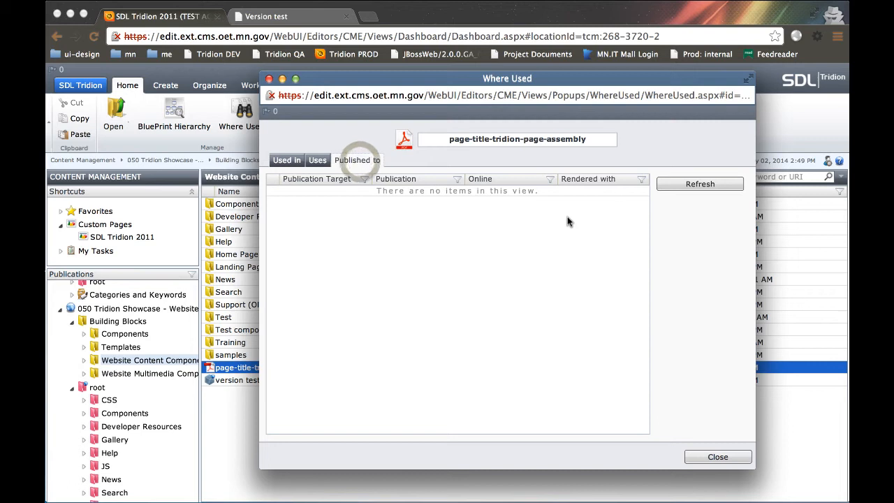
{"action": "left_click", "coordinate": [700, 184]}
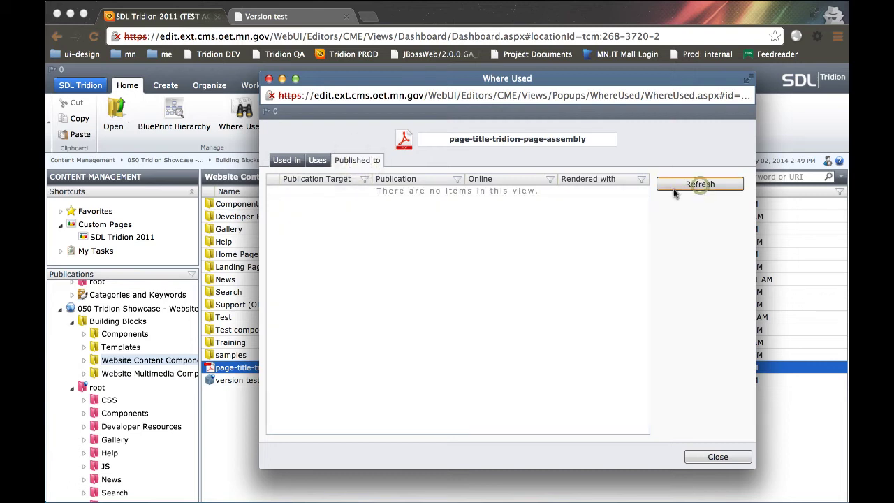
{"action": "left_click", "coordinate": [324, 192]}
{"action": "left_click", "coordinate": [318, 163]}
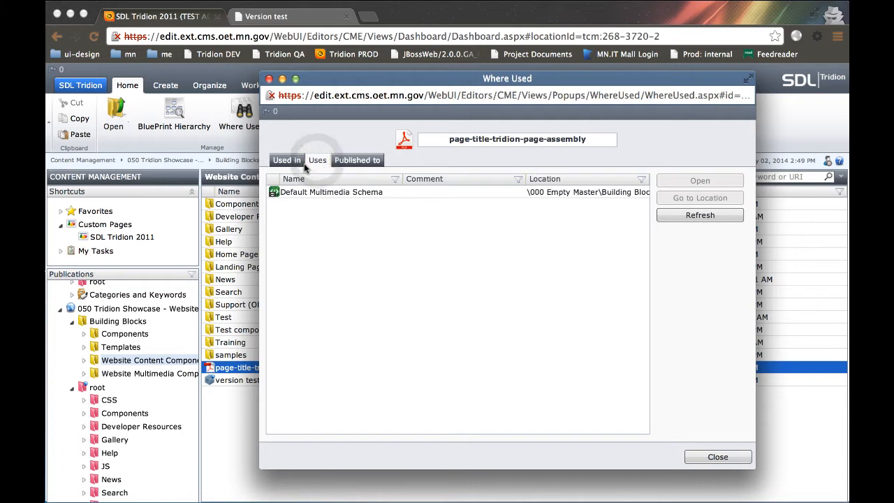
{"action": "left_click", "coordinate": [288, 160]}
{"action": "left_click", "coordinate": [700, 215]}
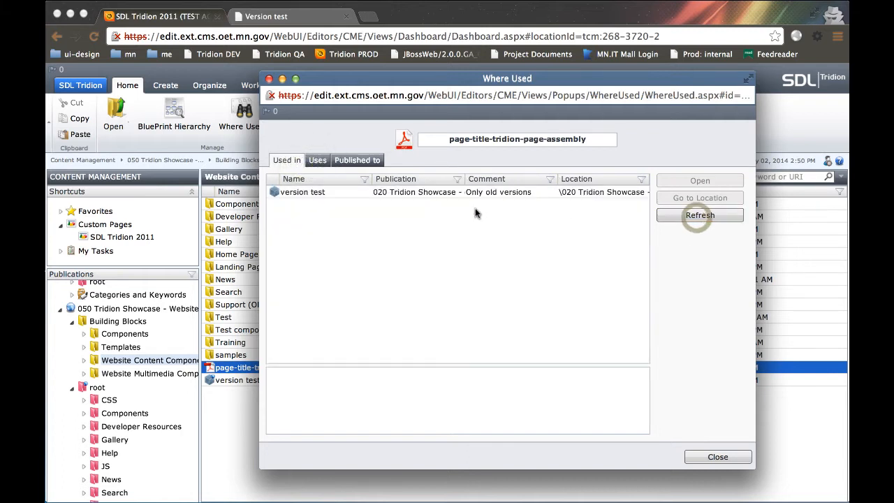
{"action": "left_click", "coordinate": [296, 192]}
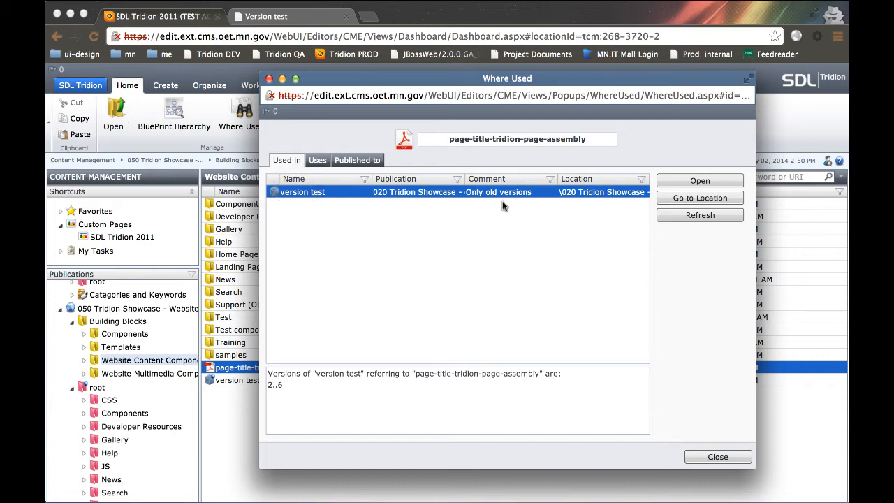
Step: Close the usage info and refresh the 020 Tridion Showcase Website Content Components list
{"action": "left_click", "coordinate": [718, 457]}
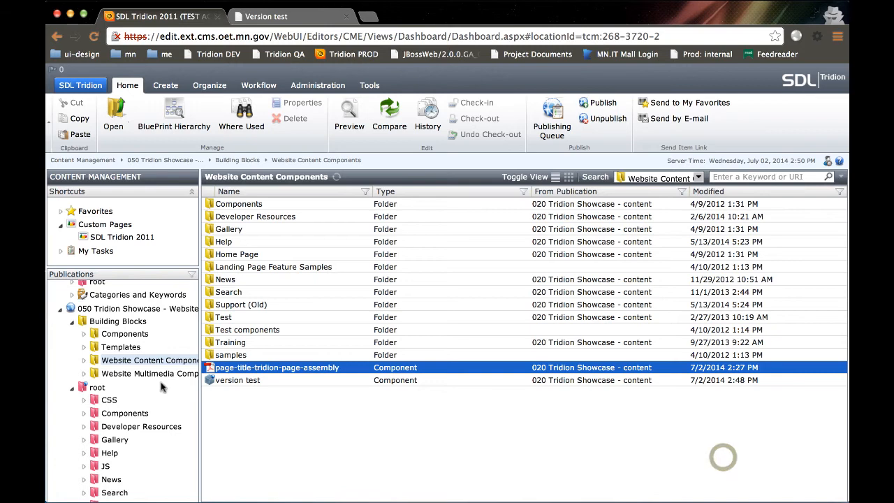
{"action": "scroll", "coordinate": [137, 362], "scroll_direction": "up", "scroll_amount": 3}
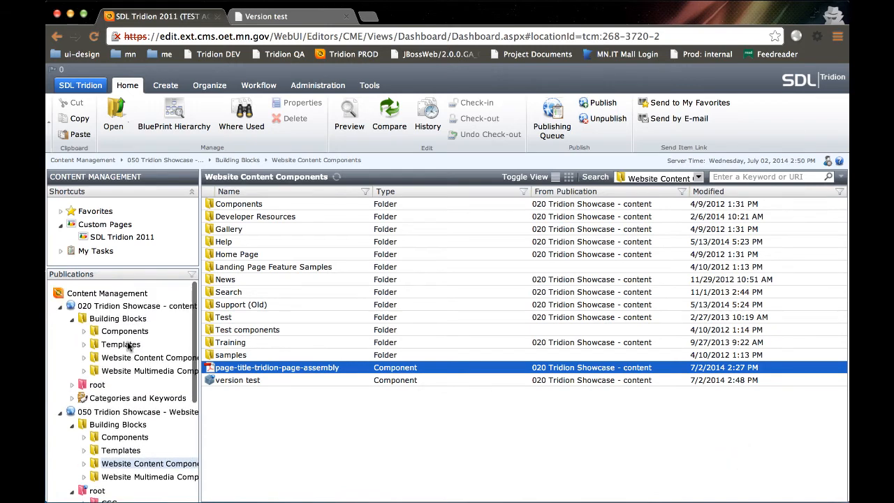
{"action": "left_click", "coordinate": [127, 358]}
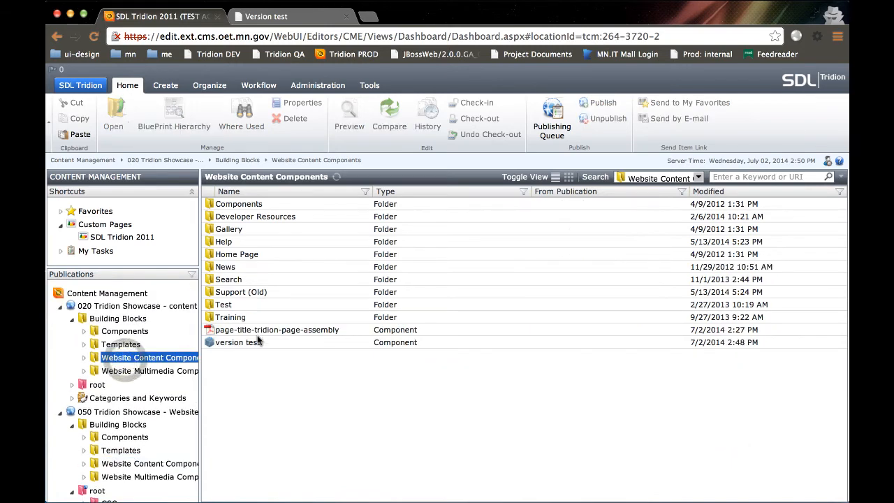
{"action": "right_click", "coordinate": [270, 369]}
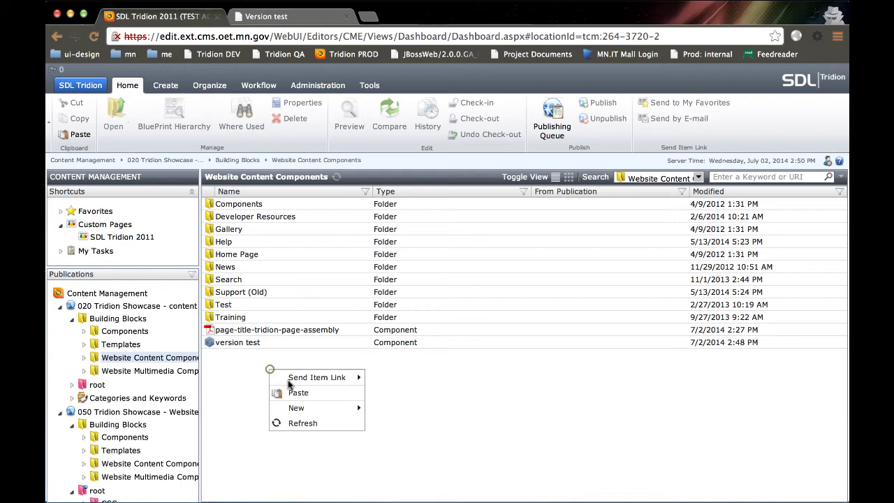
{"action": "left_click", "coordinate": [303, 423]}
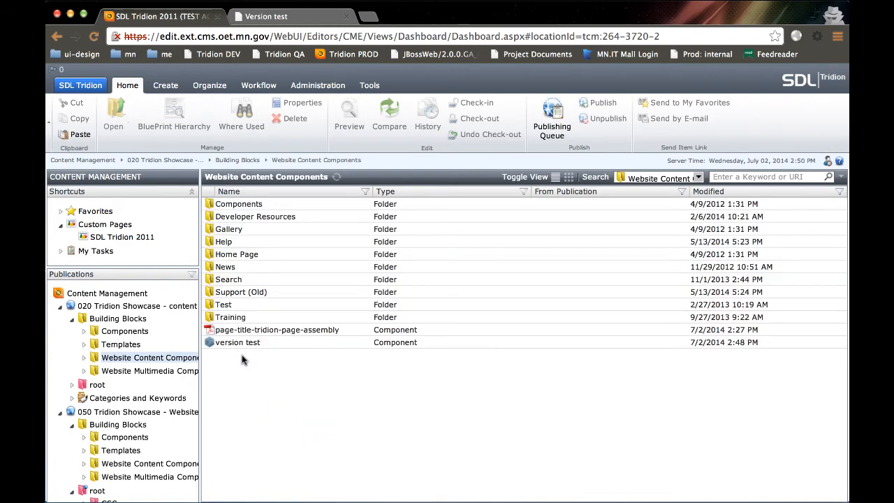
Step: Start deleting page-title-tridion-page-assembly, then answer No to keep the component
{"action": "left_click", "coordinate": [243, 329]}
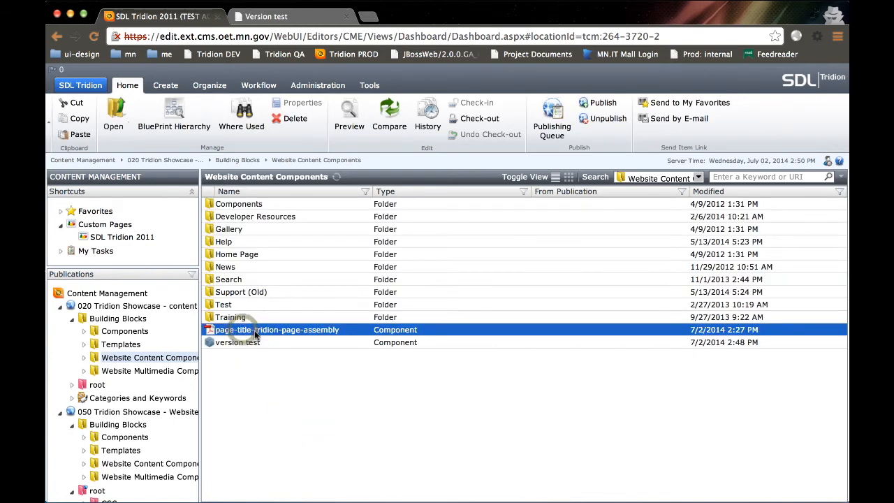
{"action": "right_click", "coordinate": [243, 329]}
{"action": "left_click", "coordinate": [284, 278]}
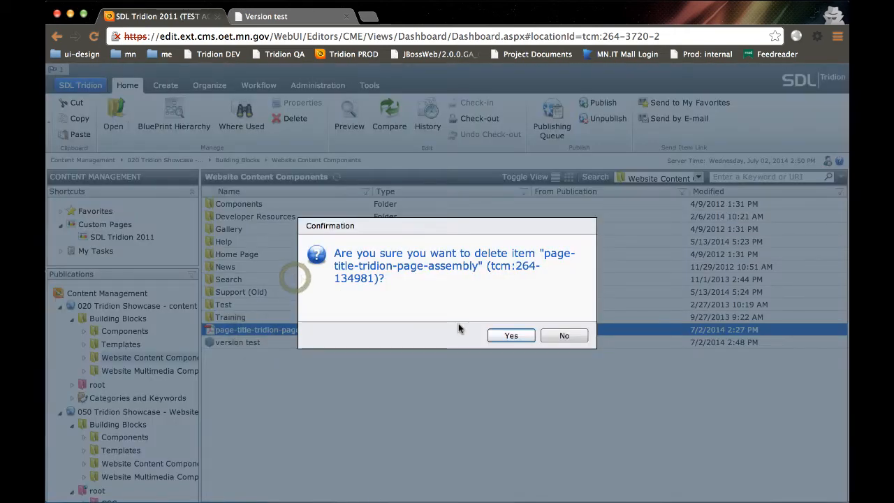
{"action": "left_click", "coordinate": [563, 337]}
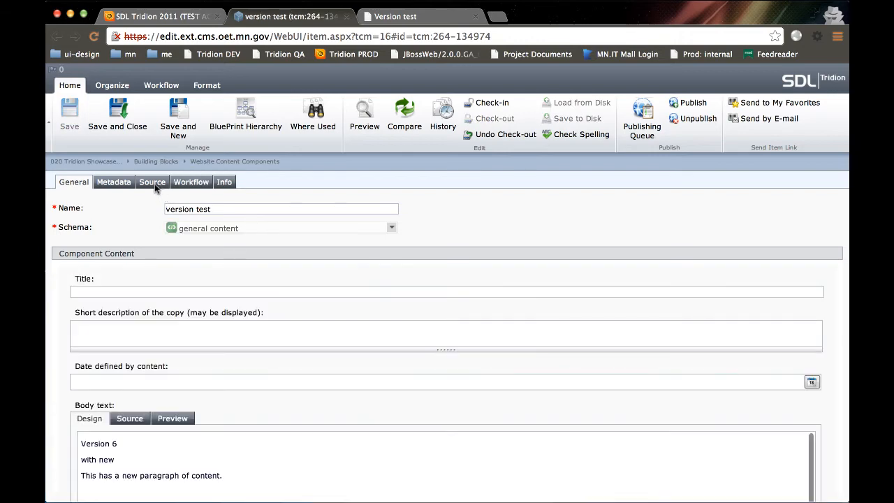
Step: Close the version test component editor and reopen 'version test' from the content list
{"action": "left_click", "coordinate": [324, 37]}
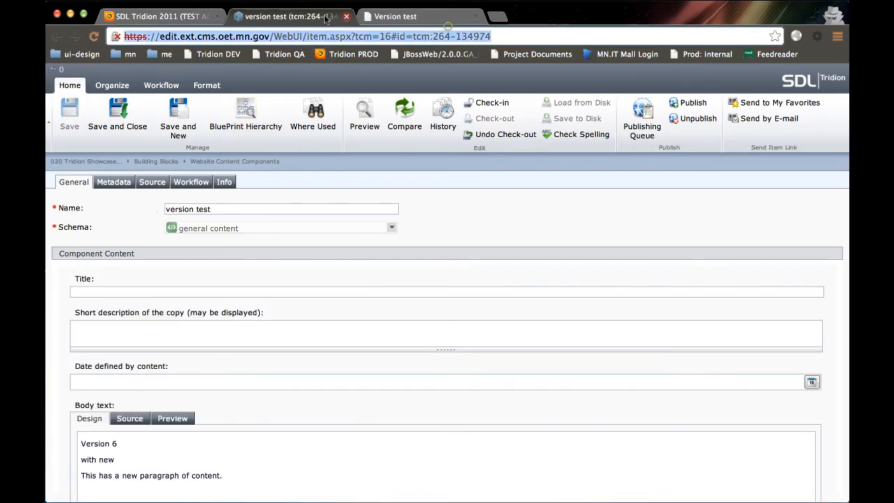
{"action": "left_click", "coordinate": [342, 17]}
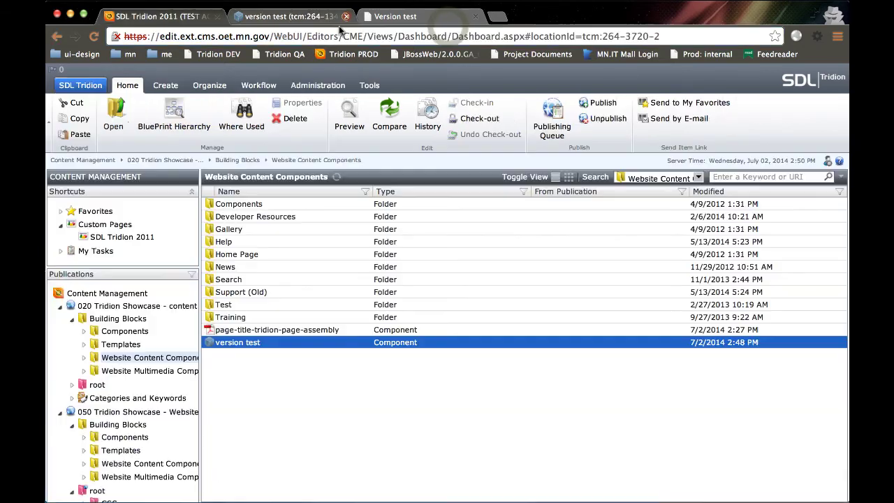
{"action": "left_click", "coordinate": [262, 330]}
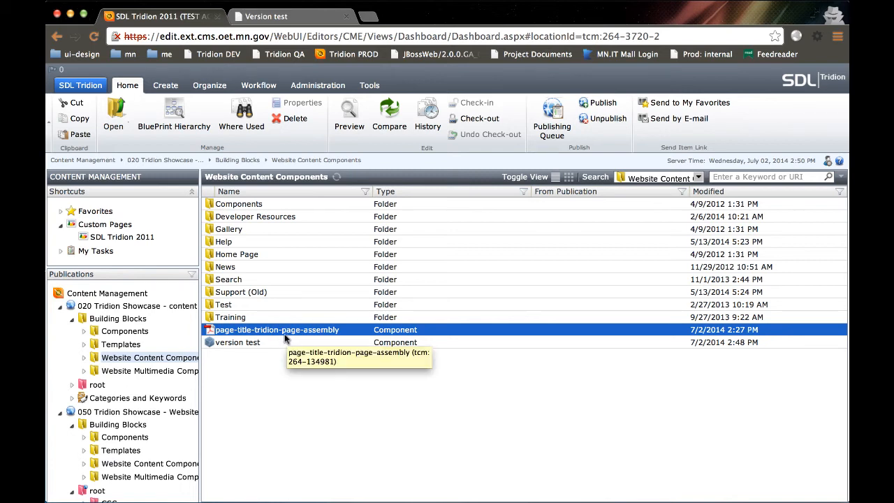
{"action": "left_click", "coordinate": [240, 343]}
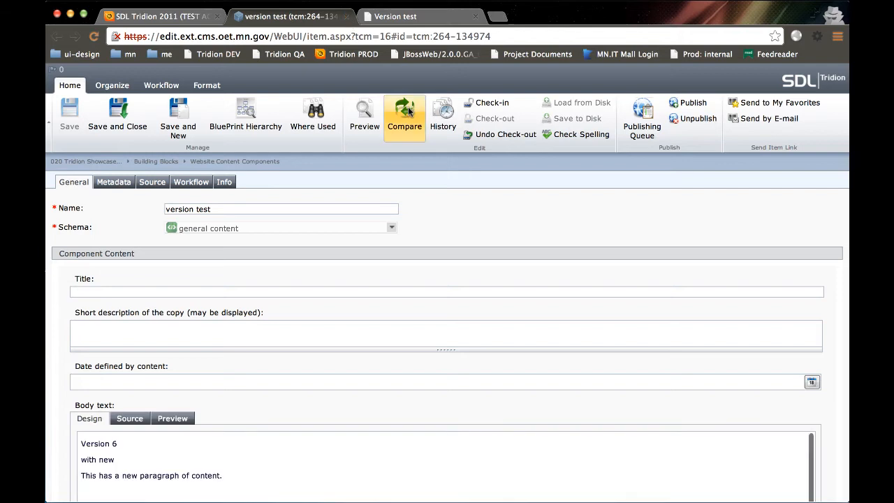
Step: Compare version 5.0 against the checked-out version, rebuild, then close the comparison and the component
{"action": "left_click", "coordinate": [404, 115]}
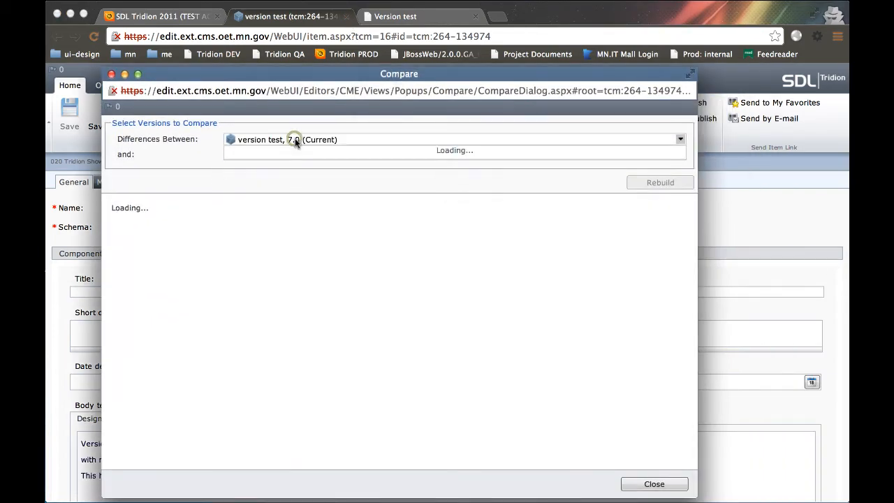
{"action": "left_click", "coordinate": [293, 140]}
{"action": "left_click", "coordinate": [292, 188]}
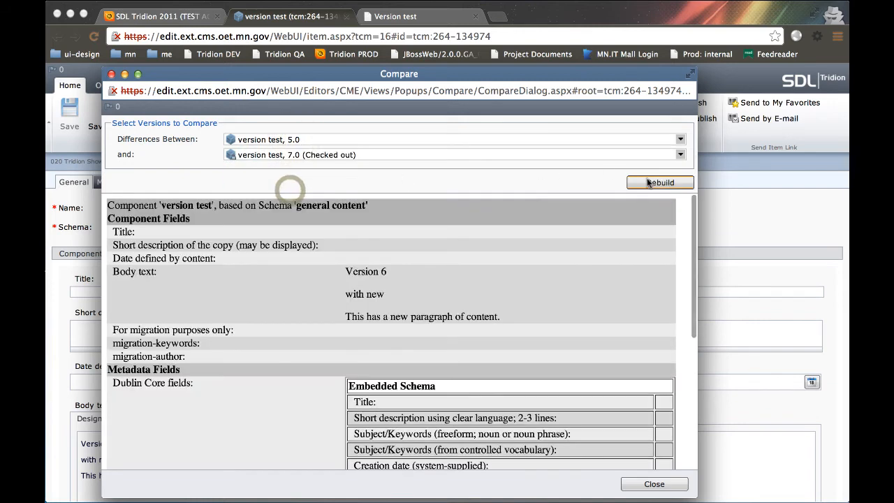
{"action": "left_click", "coordinate": [660, 183]}
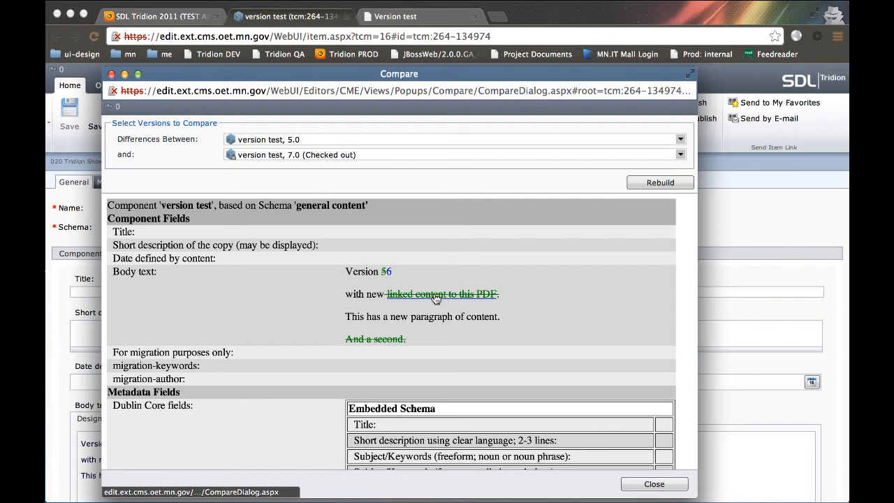
{"action": "left_click", "coordinate": [112, 74]}
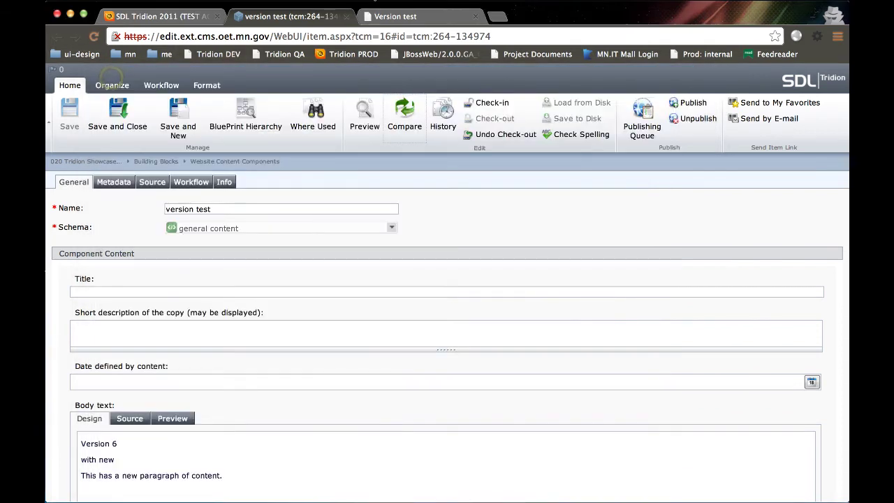
{"action": "left_click", "coordinate": [347, 18]}
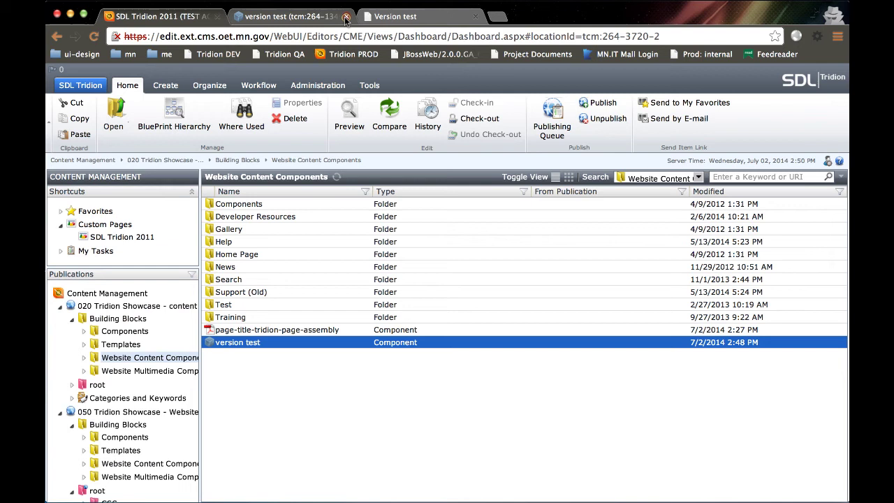
Step: Delete the page-title-tridion-page-assembly component, confirming with Yes, leaving only version test
{"action": "right_click", "coordinate": [279, 330]}
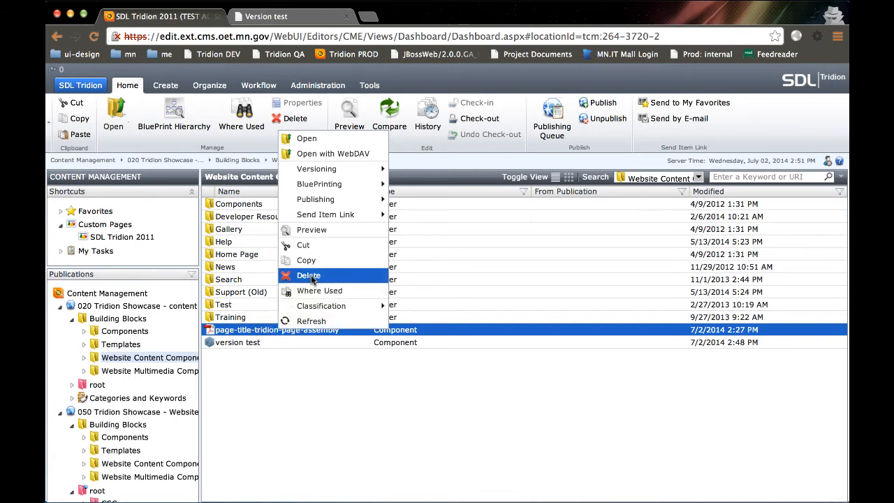
{"action": "left_click", "coordinate": [309, 275]}
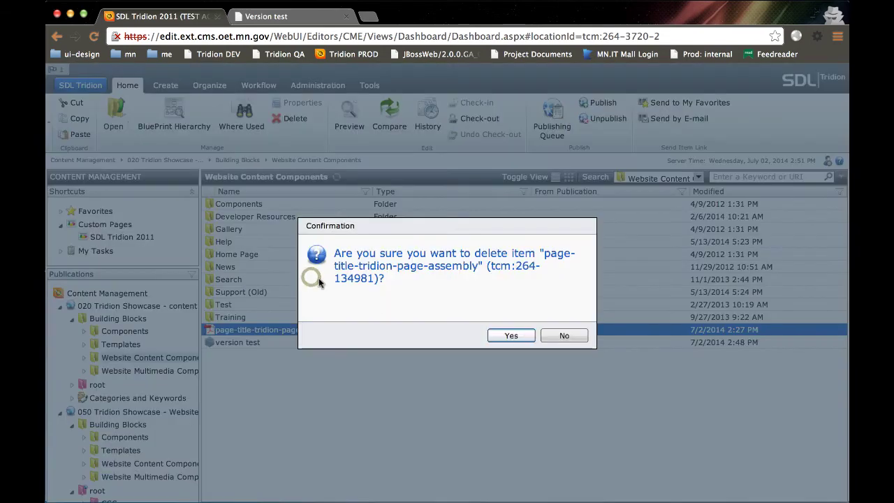
{"action": "left_click", "coordinate": [512, 338]}
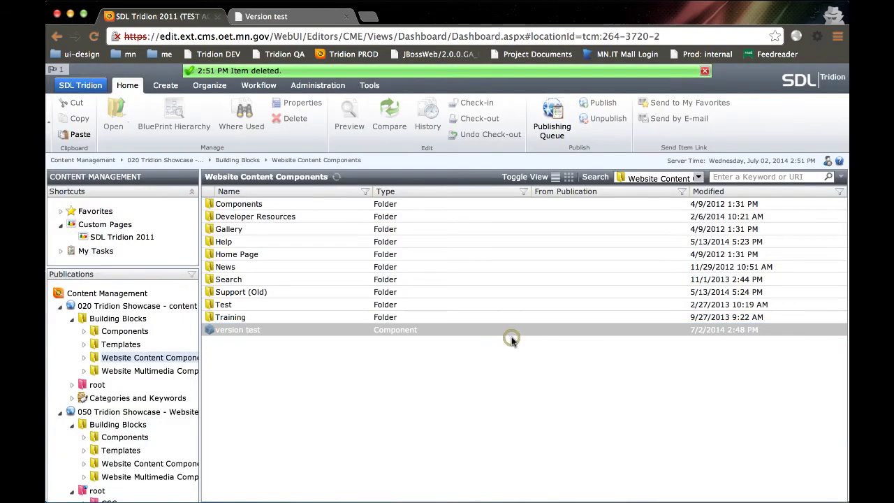
{"action": "right_click", "coordinate": [236, 328]}
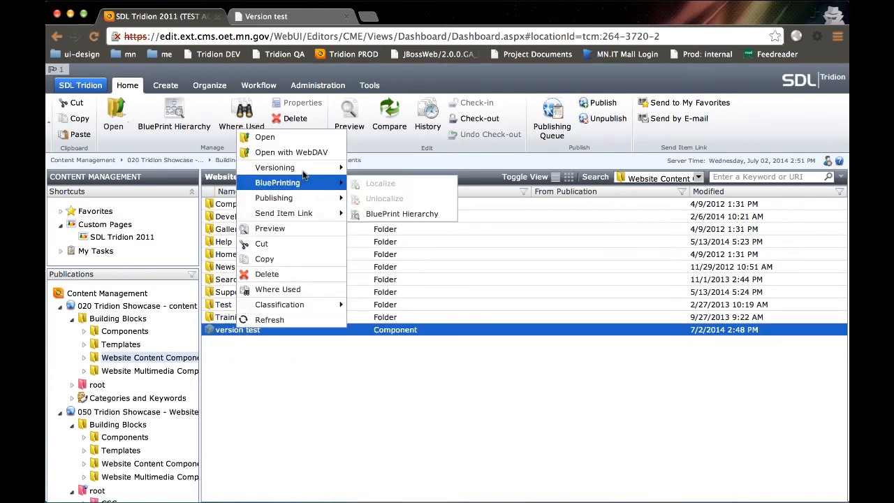
{"action": "mouse_move", "coordinate": [275, 168]}
{"action": "left_click", "coordinate": [380, 214]}
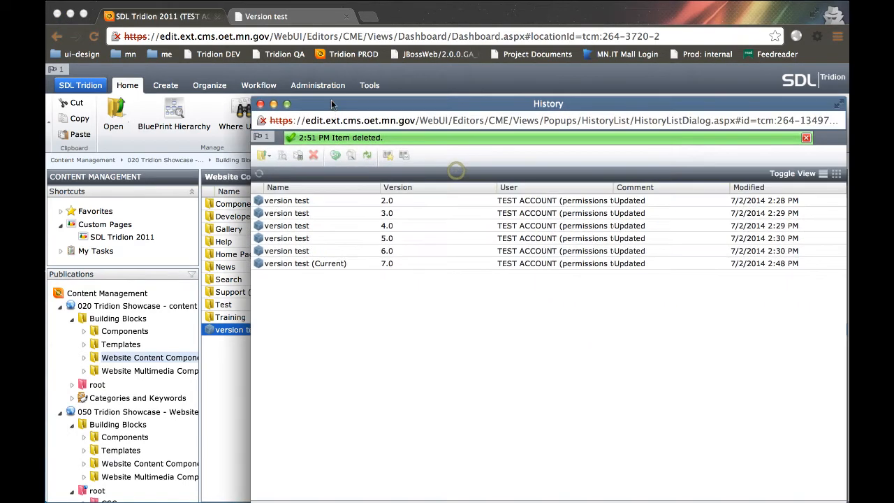
{"action": "left_click", "coordinate": [343, 238]}
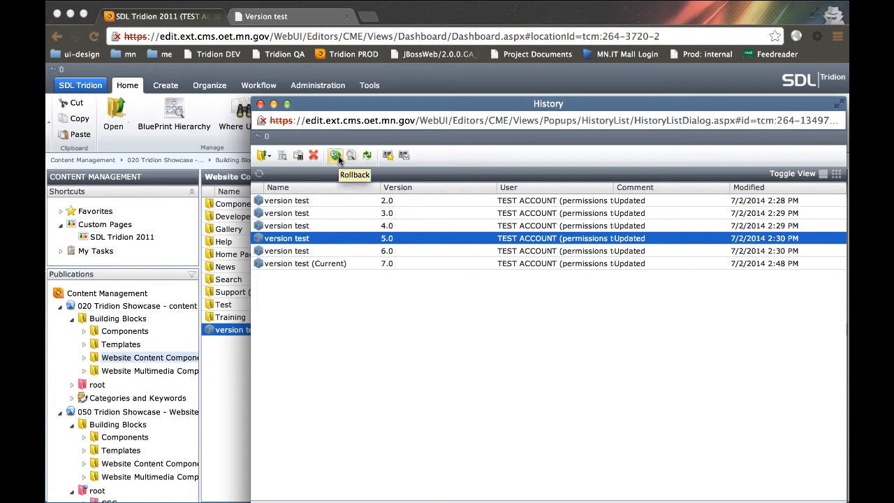
{"action": "right_click", "coordinate": [346, 241]}
{"action": "left_click", "coordinate": [380, 324]}
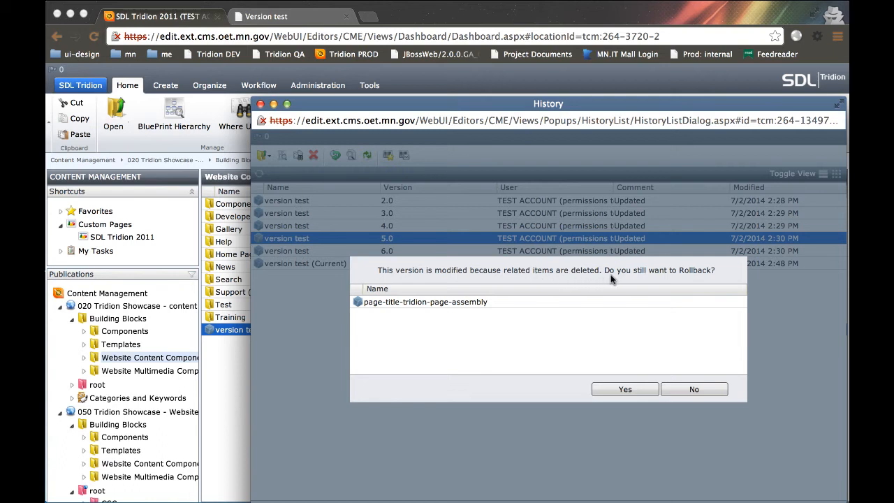
{"action": "left_click", "coordinate": [419, 304]}
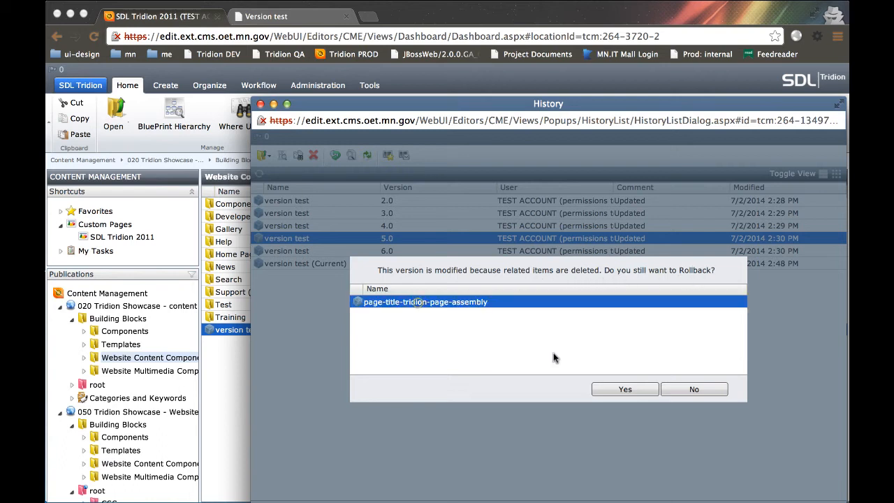
{"action": "left_click", "coordinate": [689, 391]}
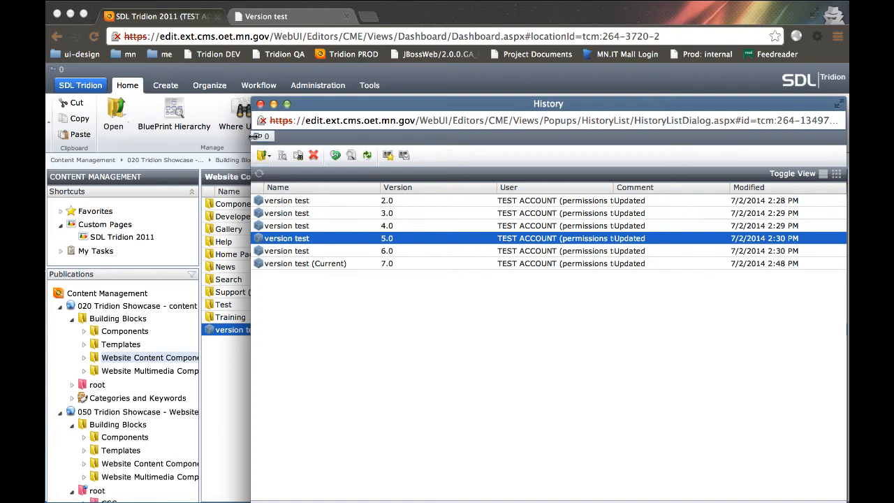
{"action": "left_click", "coordinate": [262, 105]}
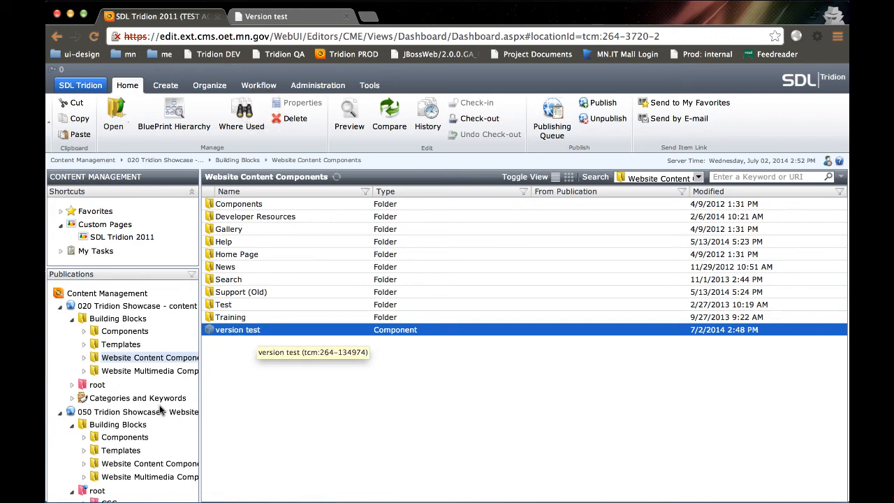
Step: Expand 050 Tridion Showcase root, list the test folder's pages and select the version-test page
{"action": "left_click", "coordinate": [72, 490]}
{"action": "scroll", "coordinate": [156, 411], "scroll_direction": "down", "scroll_amount": 3}
{"action": "scroll", "coordinate": [156, 411], "scroll_direction": "down", "scroll_amount": 2}
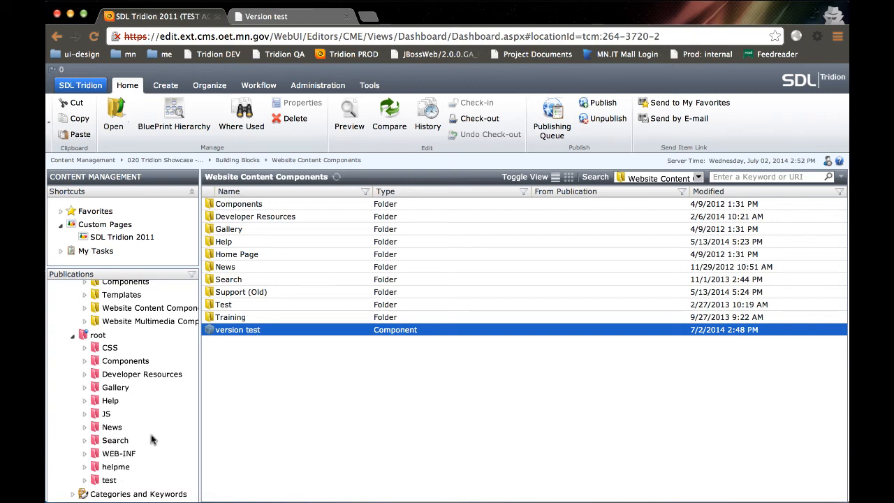
{"action": "left_click", "coordinate": [109, 480]}
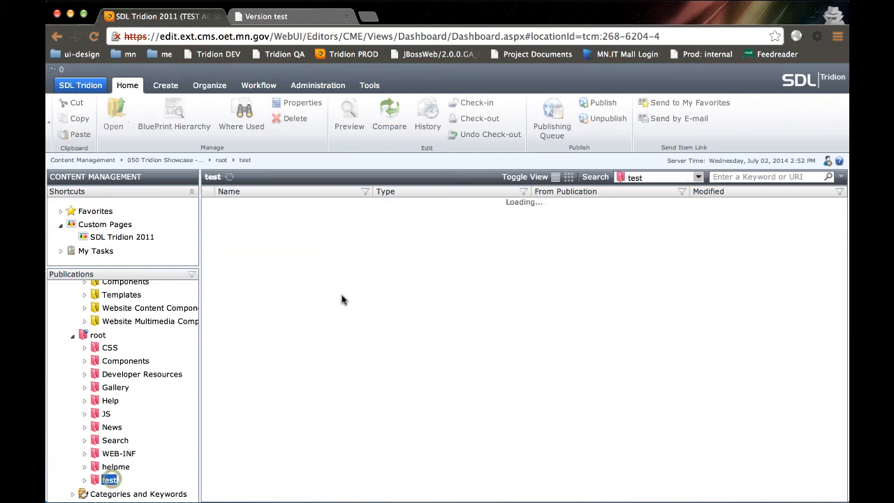
{"action": "left_click", "coordinate": [252, 229]}
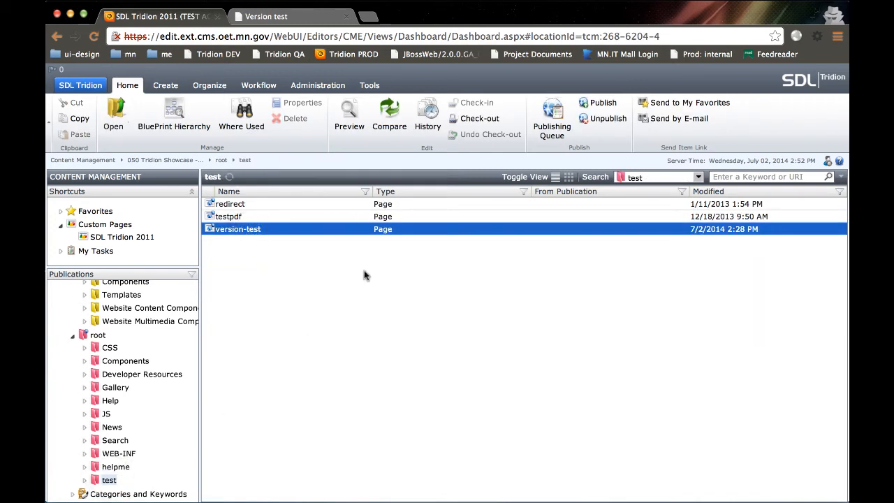
{"action": "right_click", "coordinate": [281, 229]}
{"action": "mouse_move", "coordinate": [328, 283]}
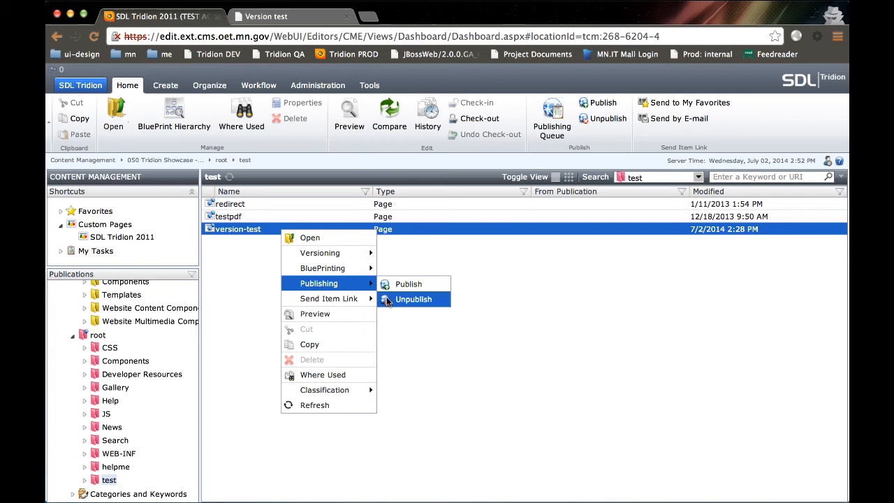
Step: Unpublish the version-test page and show today's tasks in the Publishing Queue
{"action": "left_click", "coordinate": [414, 299]}
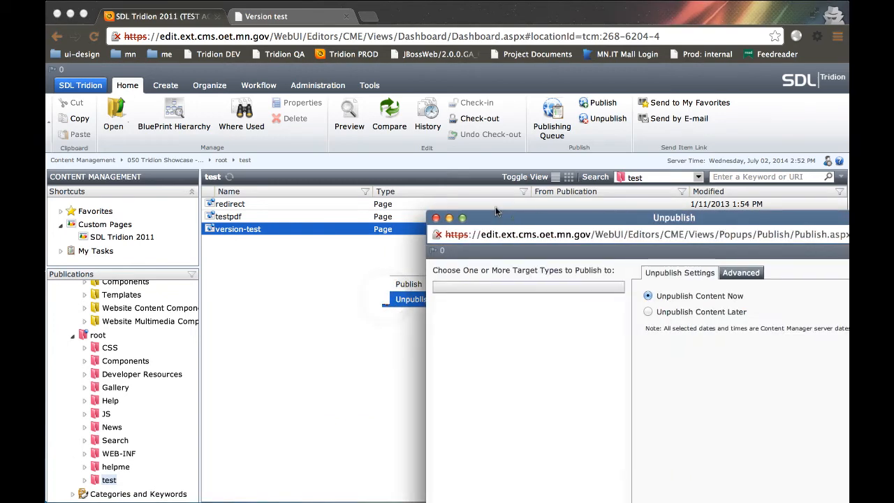
{"action": "left_click", "coordinate": [670, 464]}
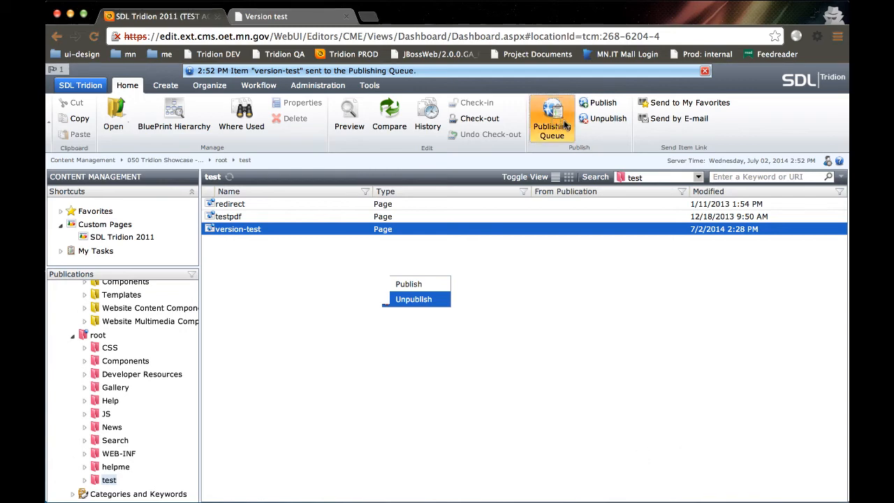
{"action": "left_click", "coordinate": [564, 125]}
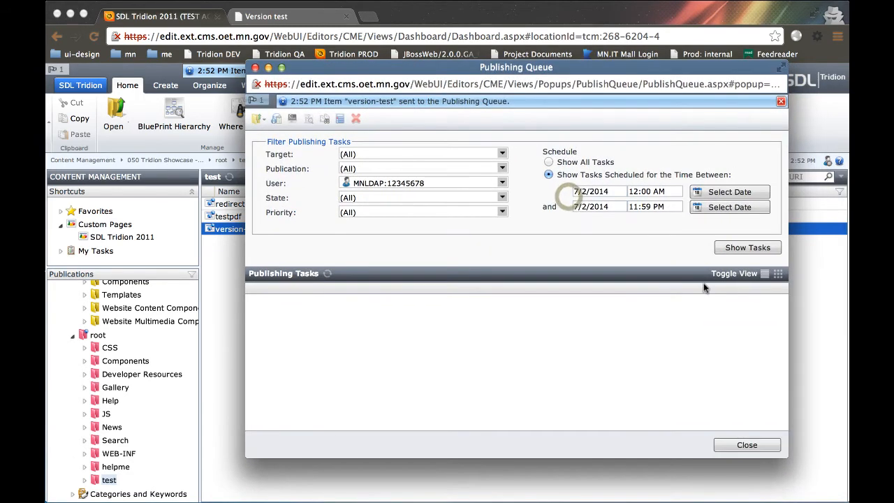
{"action": "left_click", "coordinate": [748, 248]}
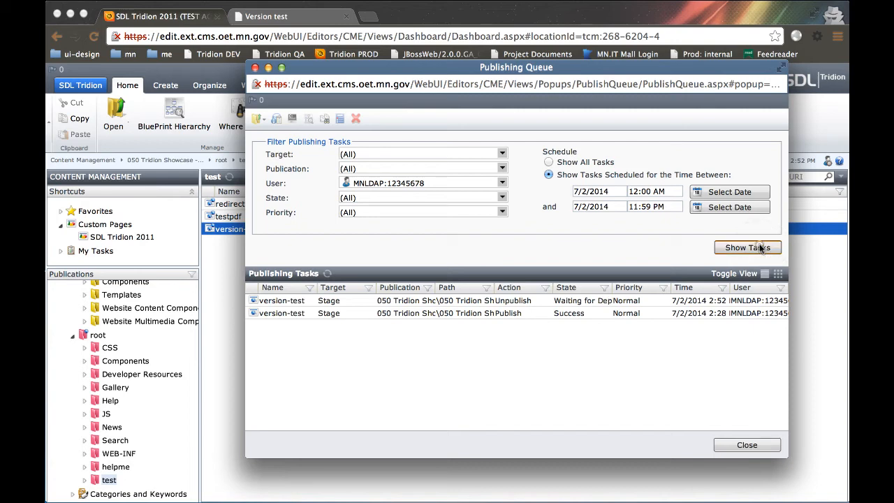
Step: Refresh and close the Publishing Queue, then refresh the test folder's page list
{"action": "left_click", "coordinate": [753, 248]}
{"action": "left_click", "coordinate": [747, 445]}
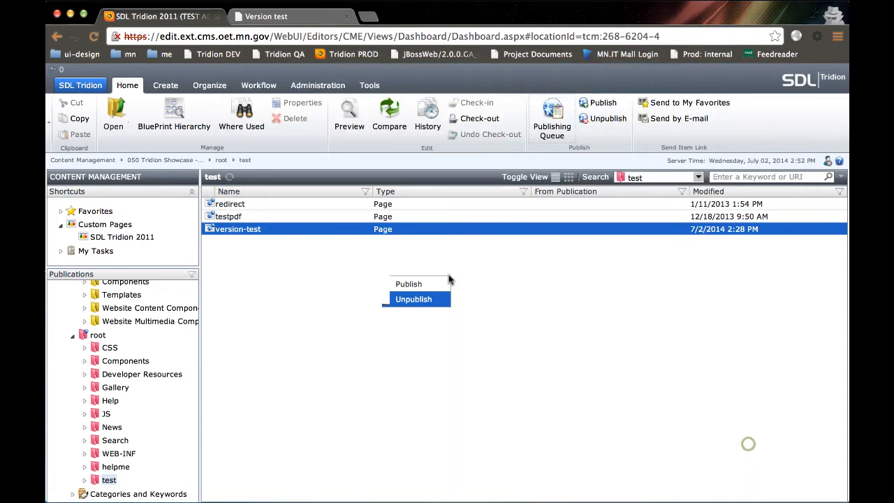
{"action": "right_click", "coordinate": [270, 259]}
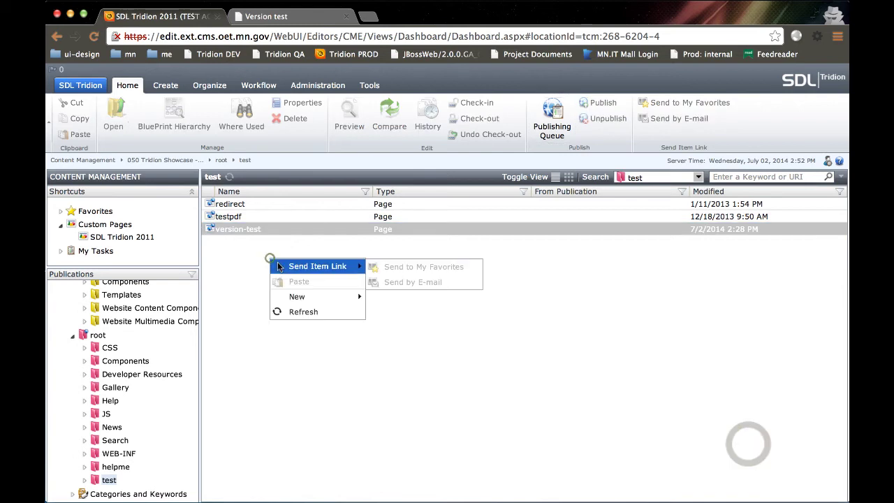
{"action": "left_click", "coordinate": [338, 314]}
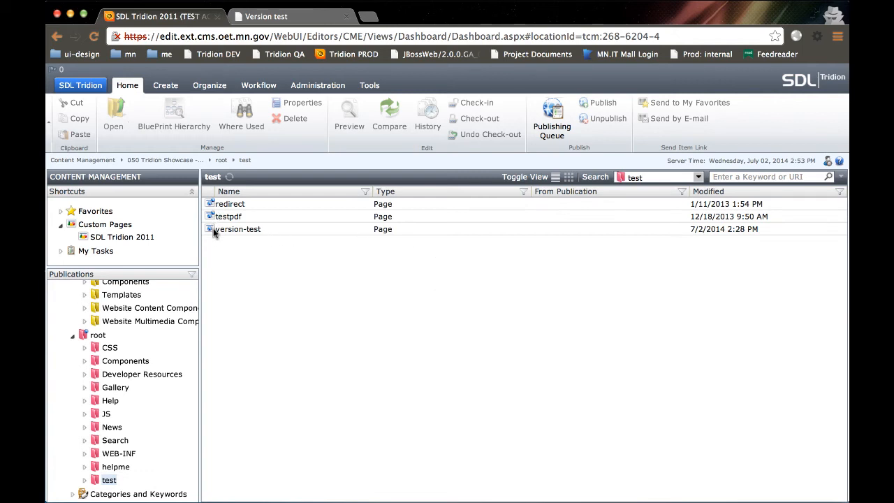
Step: Delete the version-test page, confirming with Yes
{"action": "left_click", "coordinate": [214, 230]}
{"action": "right_click", "coordinate": [213, 229]}
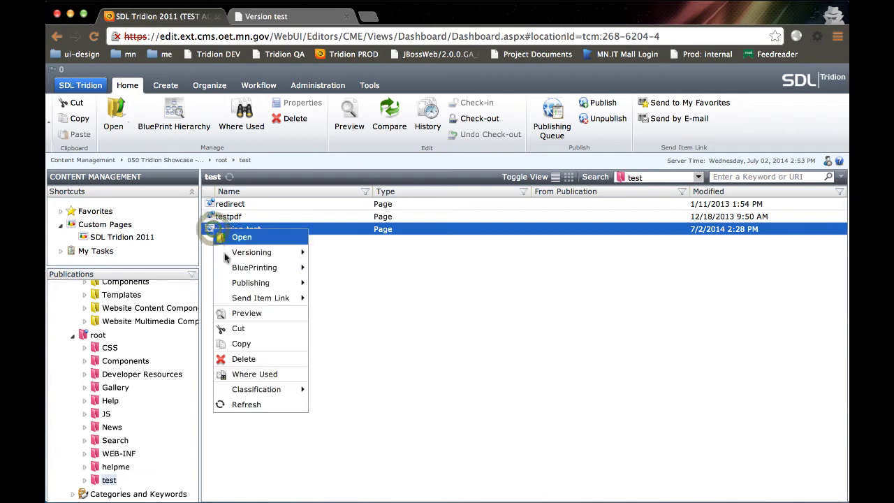
{"action": "left_click", "coordinate": [257, 358]}
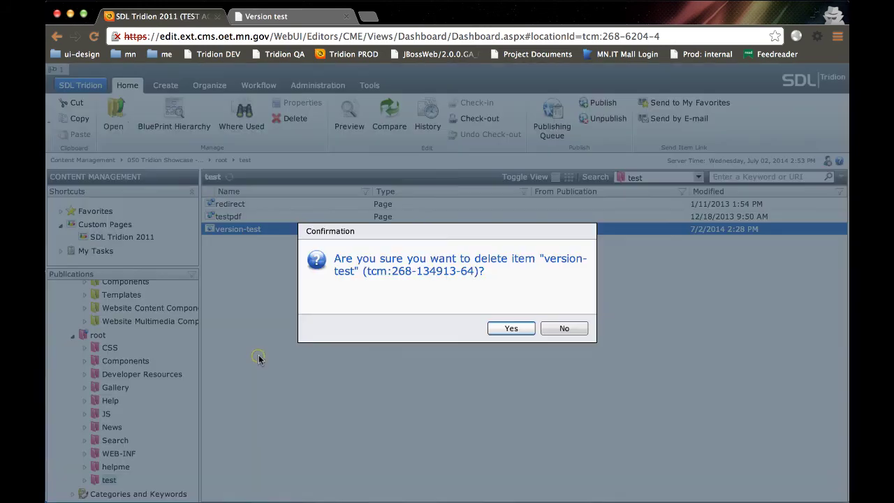
{"action": "left_click", "coordinate": [510, 329]}
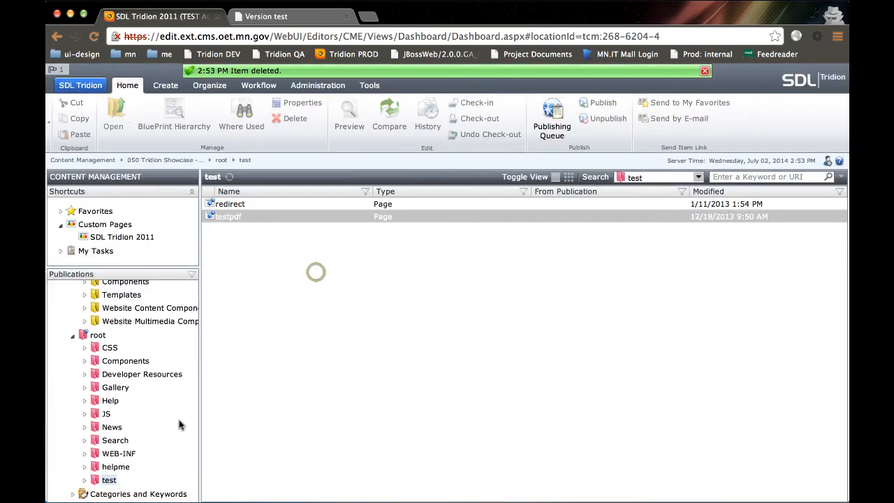
{"action": "scroll", "coordinate": [118, 413], "scroll_direction": "down", "scroll_amount": 5}
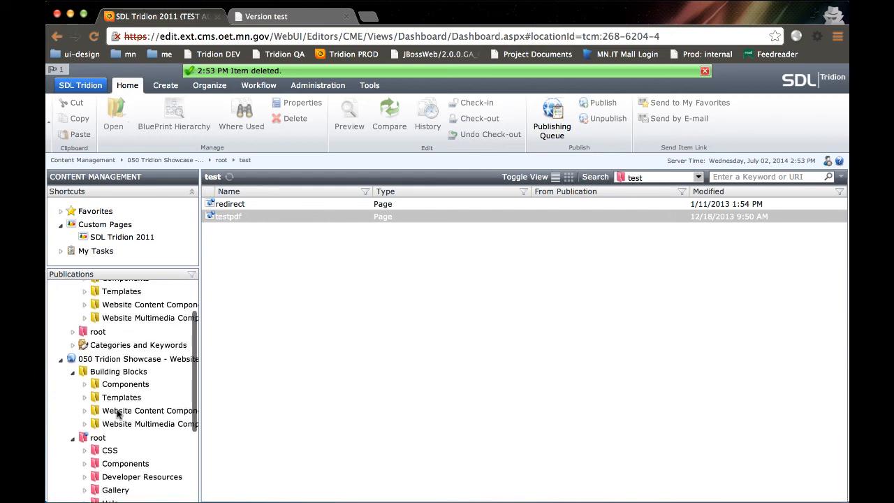
{"action": "scroll", "coordinate": [128, 404], "scroll_direction": "up", "scroll_amount": 3}
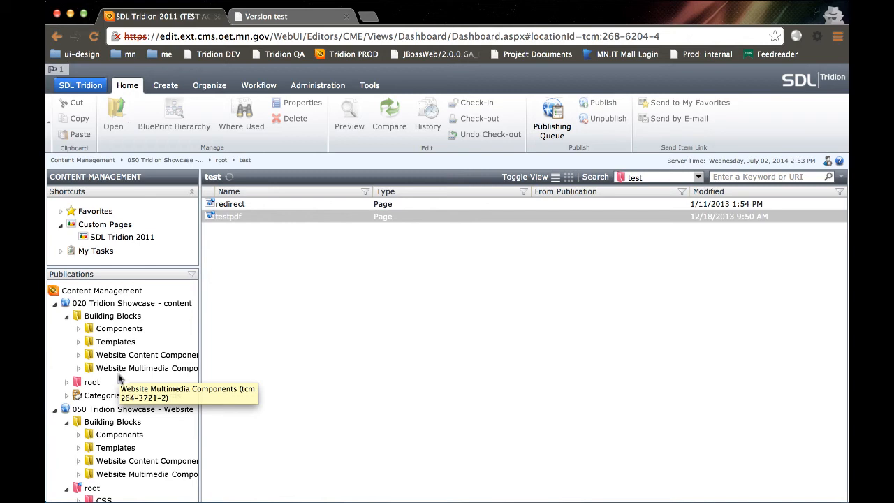
Step: Run Where Used on 'version test', check Published to shows the Stage target, then close it
{"action": "left_click", "coordinate": [134, 355]}
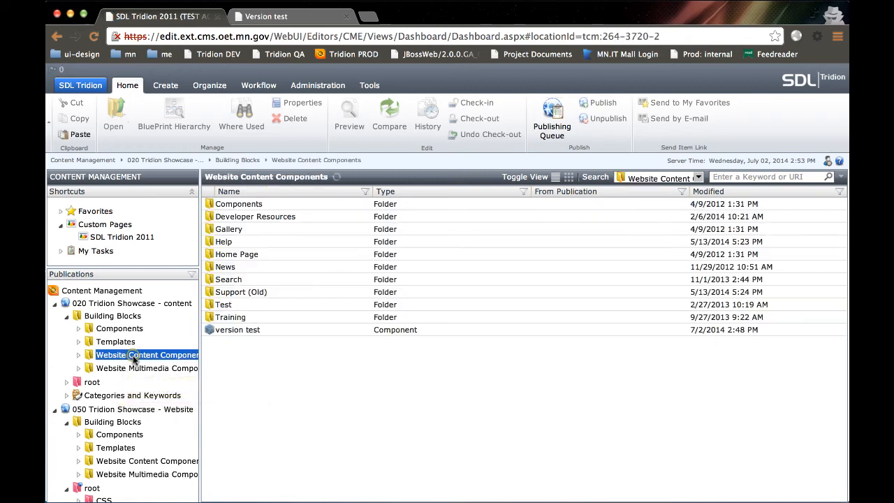
{"action": "right_click", "coordinate": [237, 330]}
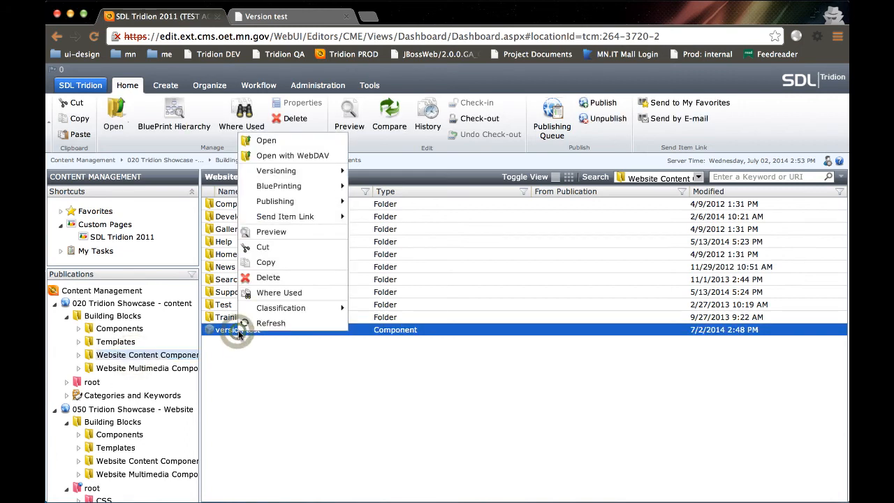
{"action": "left_click", "coordinate": [278, 293]}
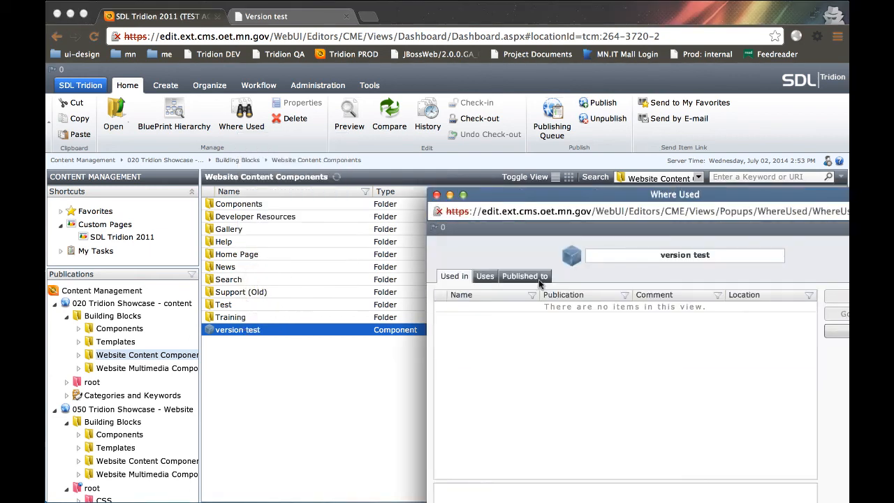
{"action": "left_click", "coordinate": [539, 278]}
{"action": "left_click_drag", "start_coordinate": [526, 193], "coordinate": [336, 131]}
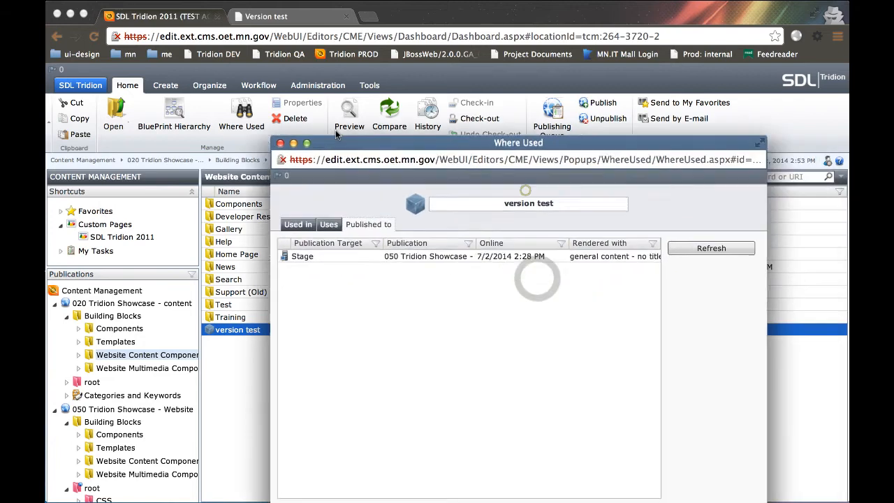
{"action": "left_click", "coordinate": [676, 239]}
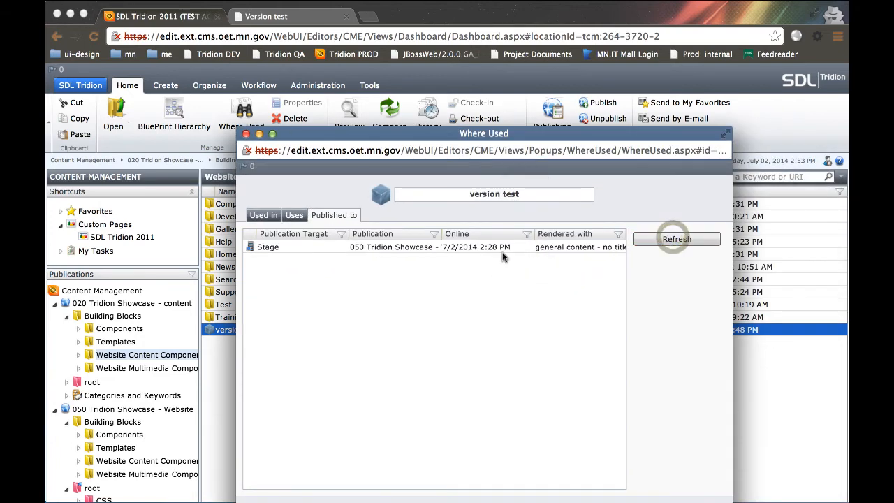
{"action": "left_click", "coordinate": [288, 249]}
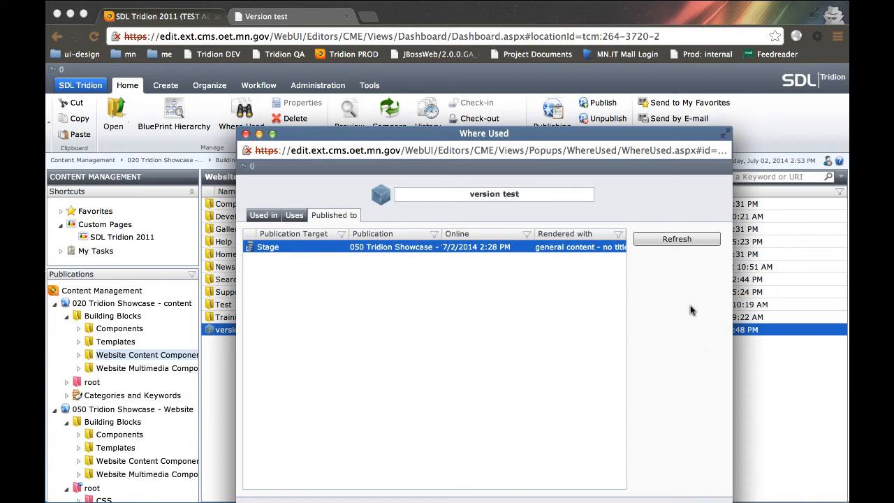
{"action": "left_click", "coordinate": [246, 134]}
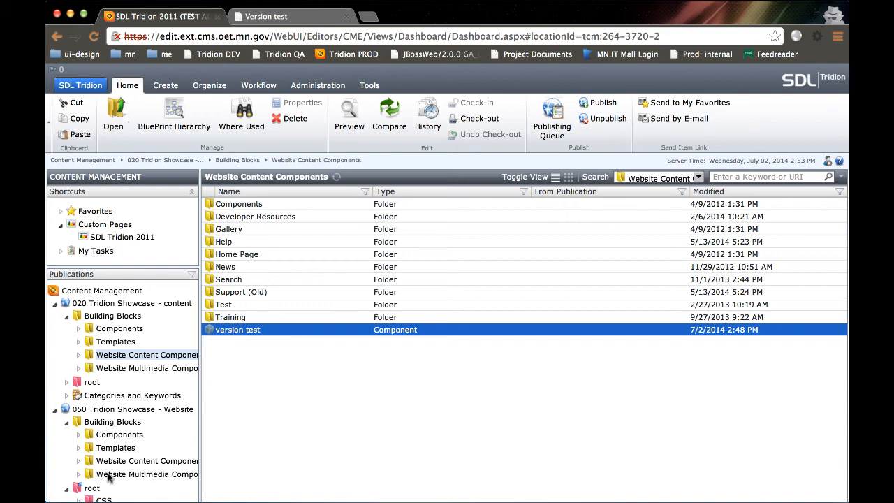
Step: Refresh 050's Website Content Components list and select the version test component
{"action": "left_click", "coordinate": [127, 463]}
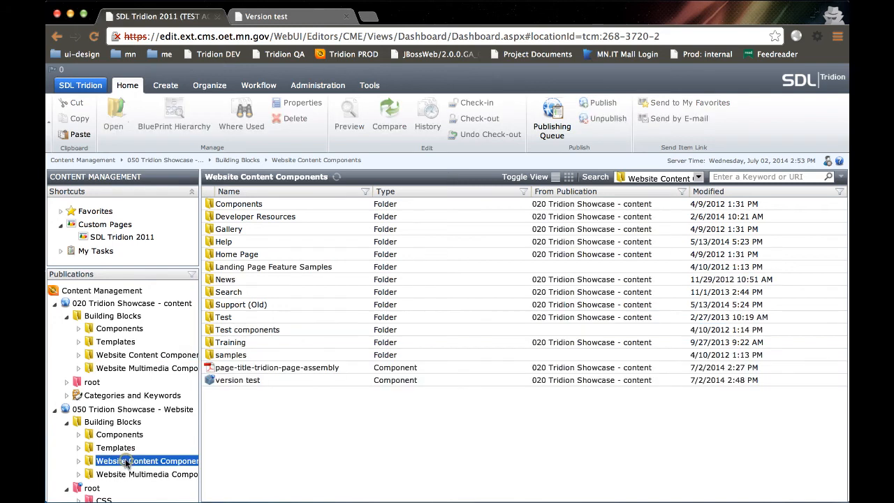
{"action": "right_click", "coordinate": [243, 425]}
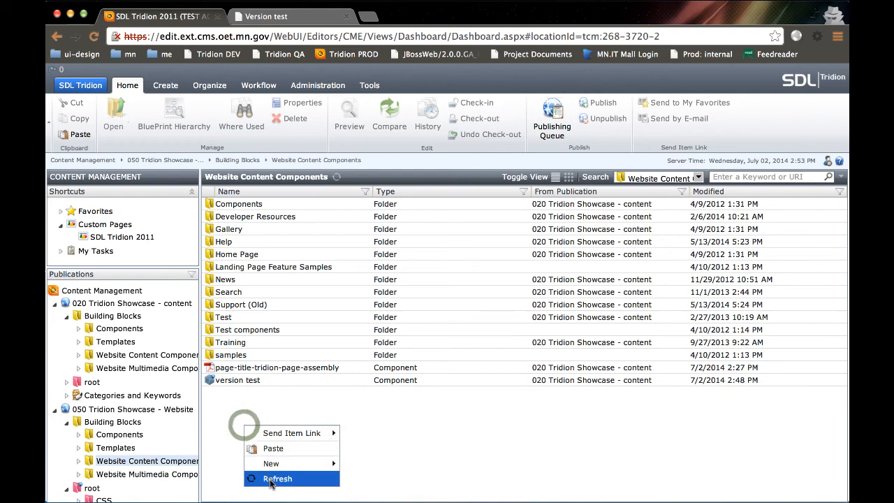
{"action": "left_click", "coordinate": [277, 478]}
{"action": "left_click", "coordinate": [222, 371]}
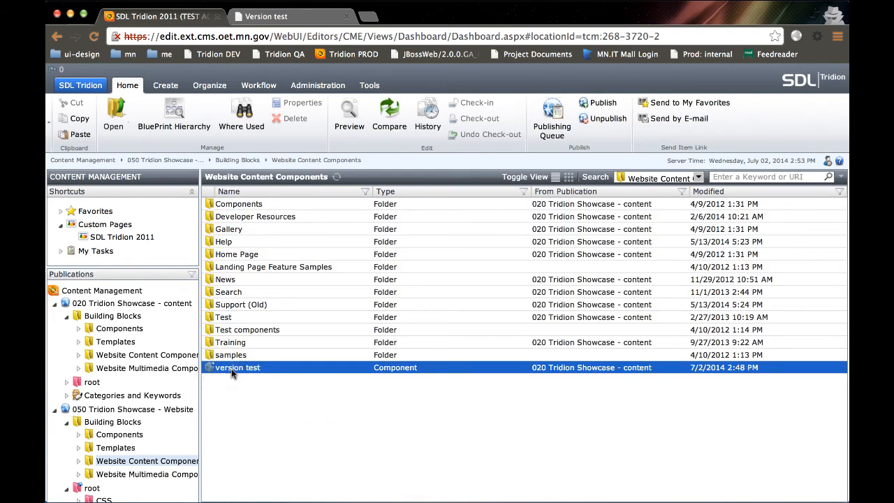
{"action": "left_click", "coordinate": [215, 387]}
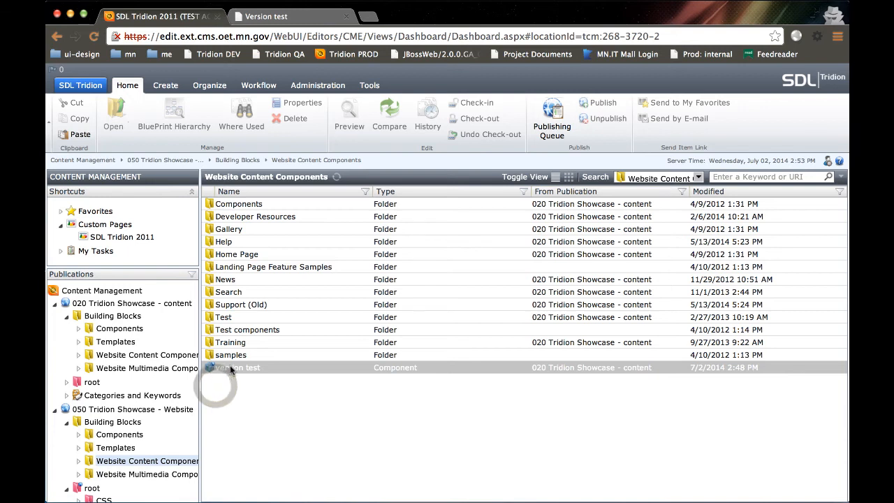
{"action": "left_click", "coordinate": [243, 371]}
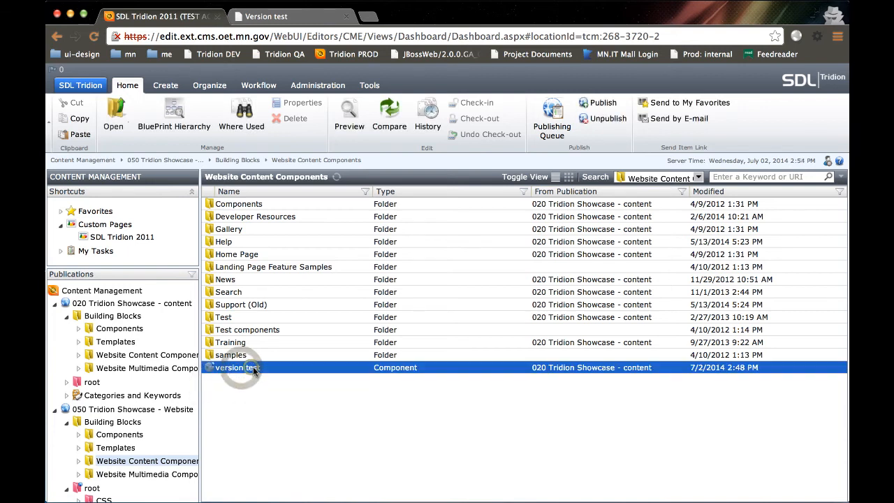
Step: Unpublish version test from the stage target via Publishing > Unpublish
{"action": "right_click", "coordinate": [292, 370]}
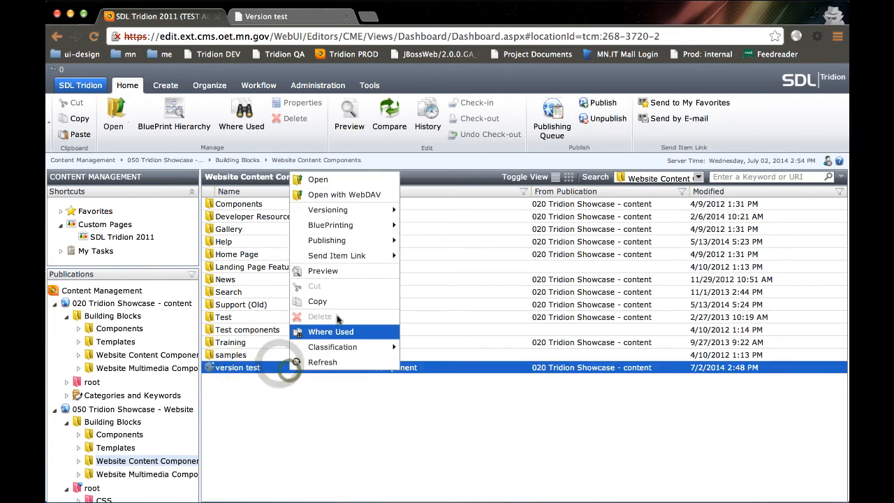
{"action": "mouse_move", "coordinate": [327, 240]}
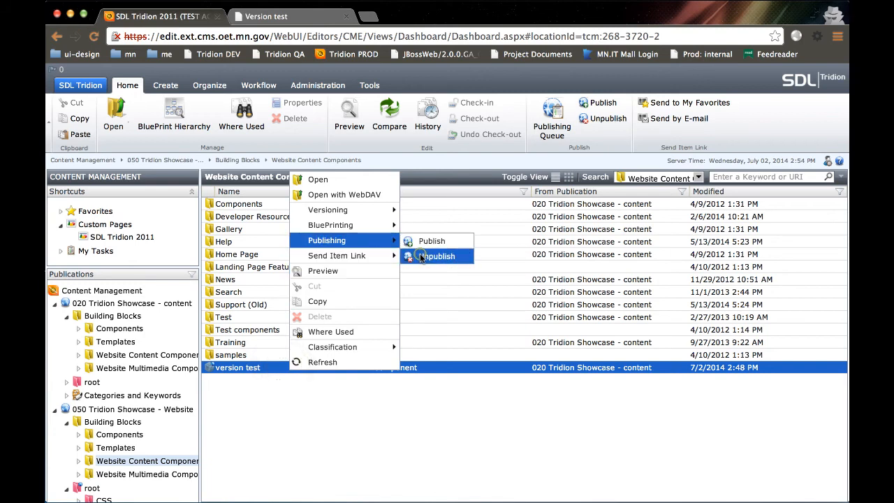
{"action": "left_click", "coordinate": [422, 257]}
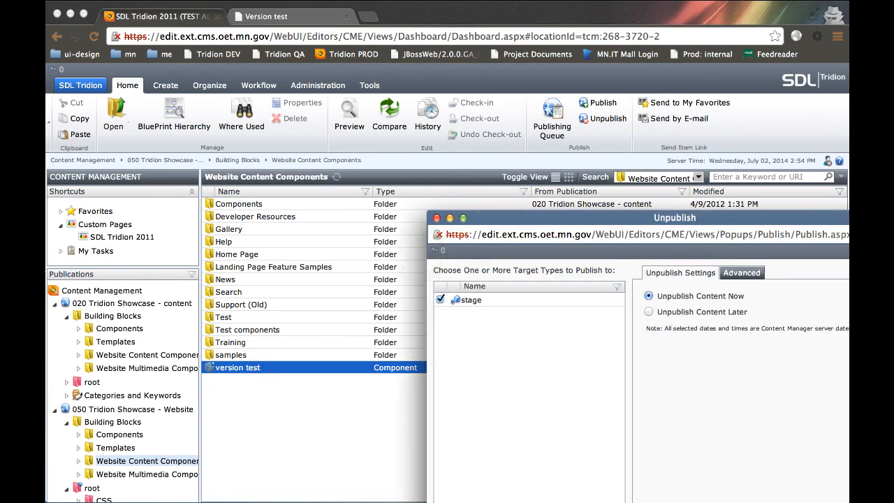
{"action": "left_click_drag", "start_coordinate": [637, 221], "coordinate": [447, 151]}
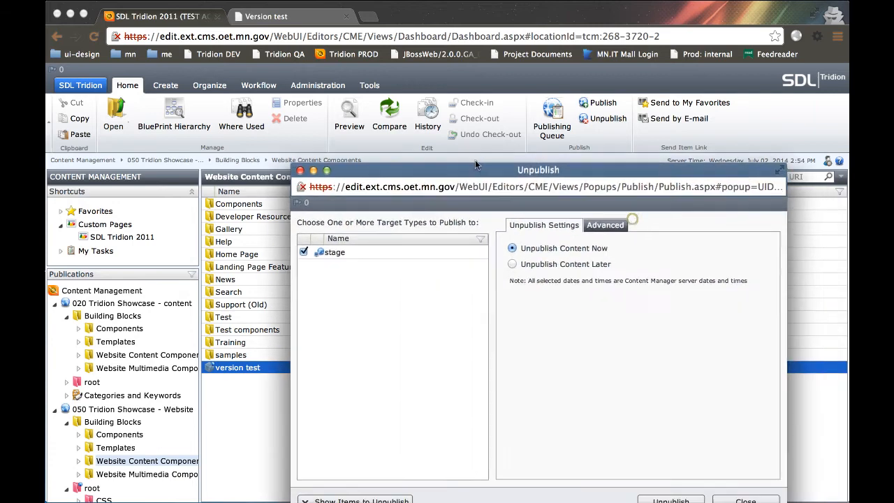
{"action": "left_click", "coordinate": [630, 480]}
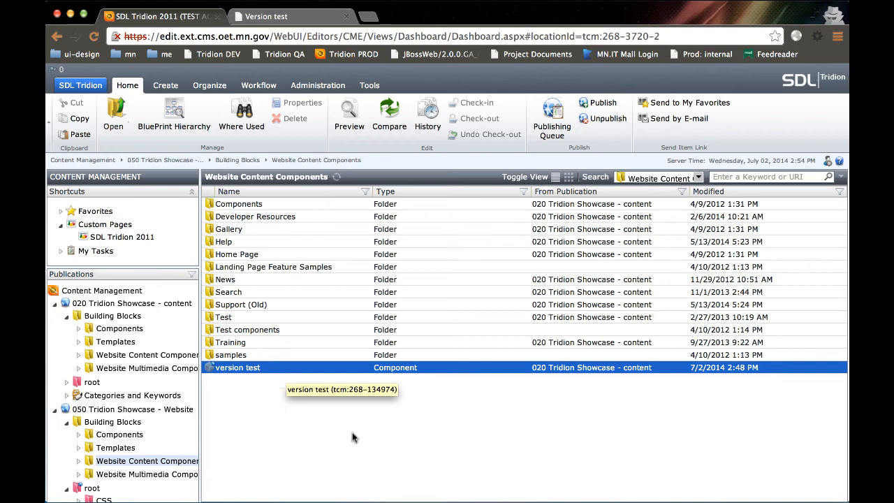
Step: Refresh the list and check today's tasks in the Publishing Queue to confirm the unpublish succeeded
{"action": "right_click", "coordinate": [402, 405]}
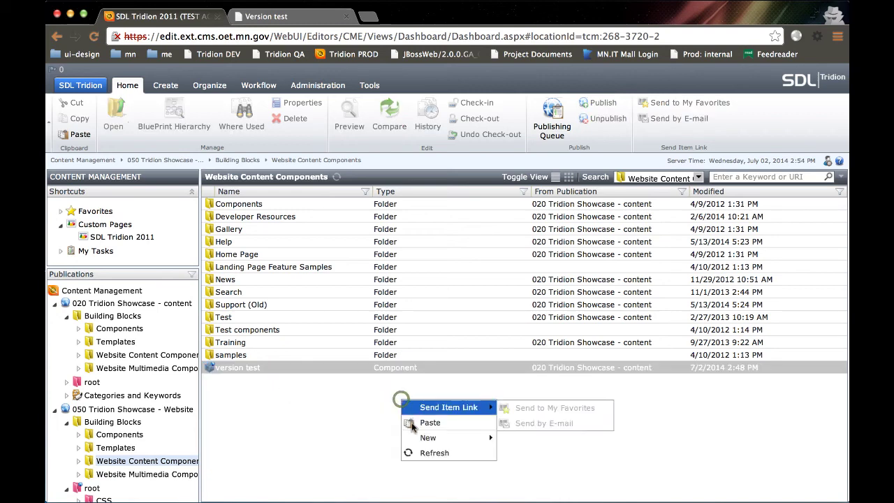
{"action": "left_click", "coordinate": [429, 454]}
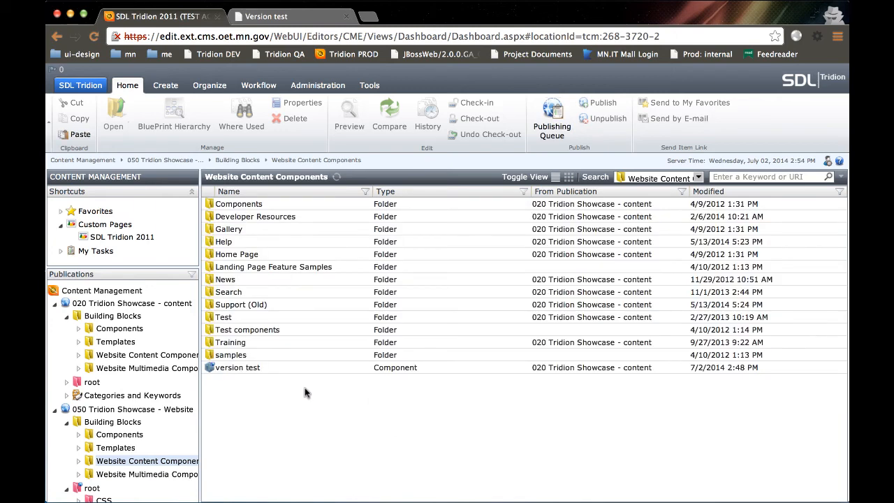
{"action": "left_click", "coordinate": [552, 120]}
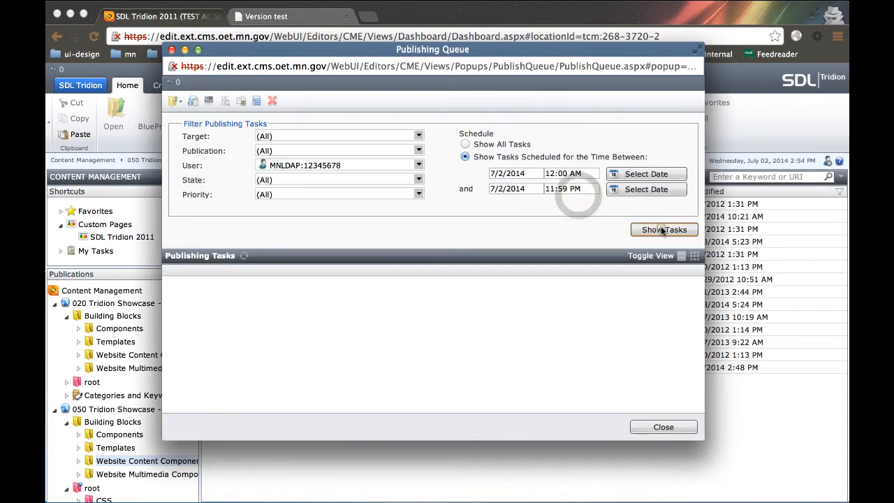
{"action": "left_click", "coordinate": [661, 231]}
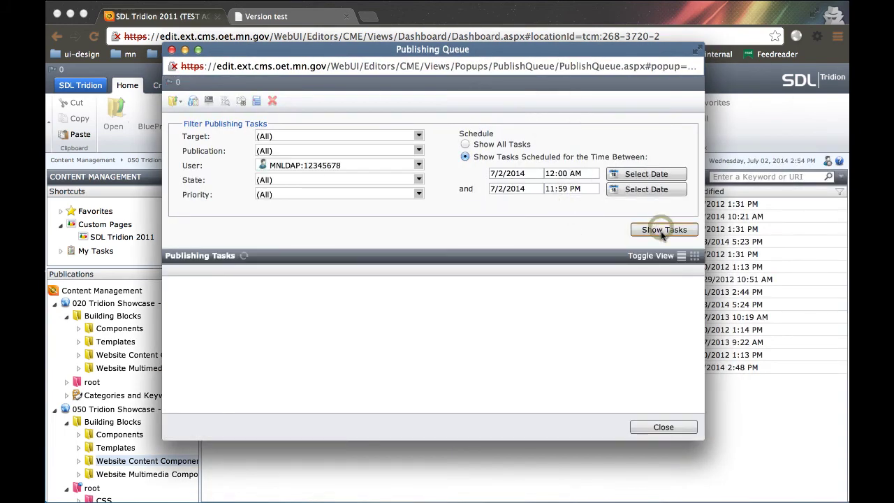
{"action": "left_click", "coordinate": [664, 427]}
{"action": "right_click", "coordinate": [468, 397]}
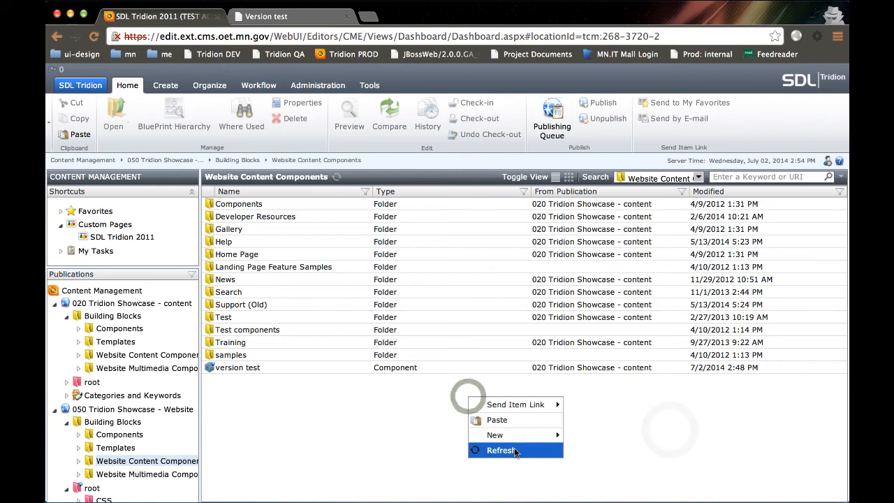
{"action": "left_click", "coordinate": [501, 450]}
Step: Delete the version test component from 020 Website Content Components, confirming with Yes
{"action": "left_click", "coordinate": [235, 368]}
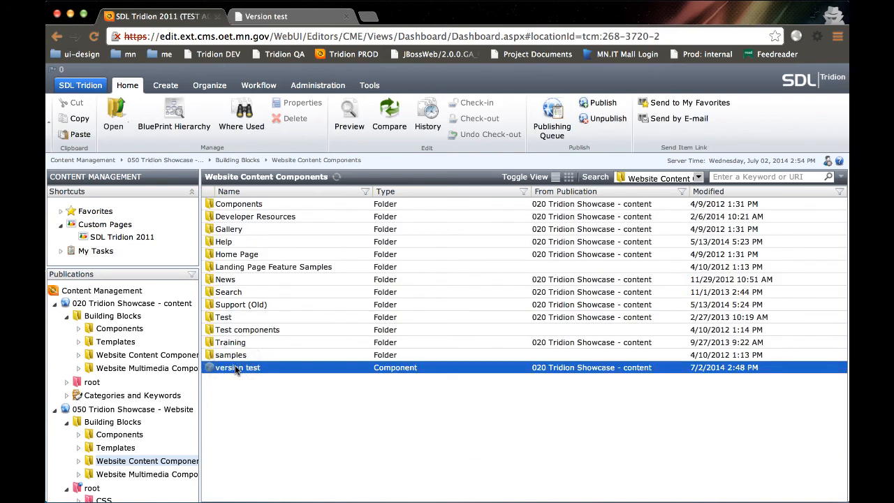
{"action": "left_click", "coordinate": [155, 368]}
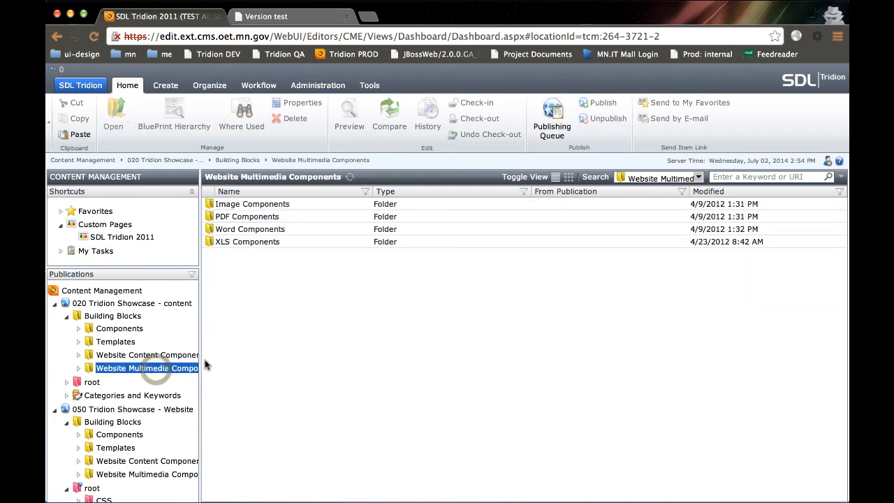
{"action": "left_click", "coordinate": [117, 355]}
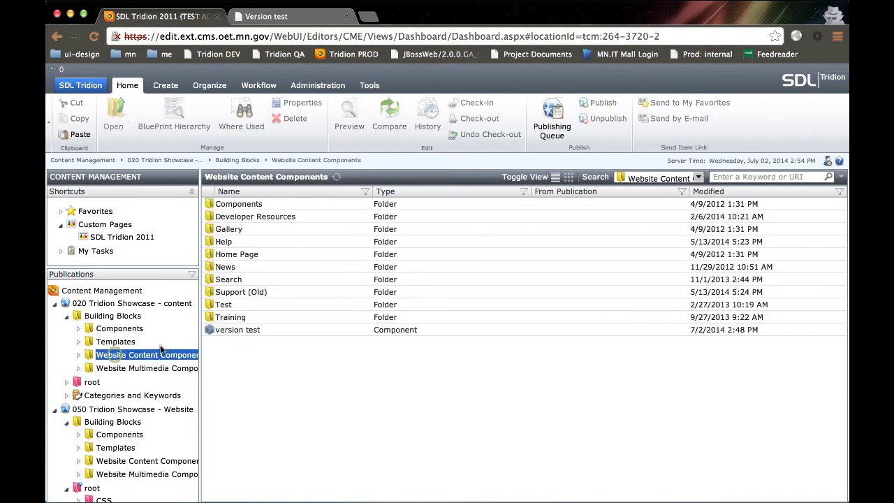
{"action": "left_click", "coordinate": [238, 330]}
{"action": "right_click", "coordinate": [244, 334]}
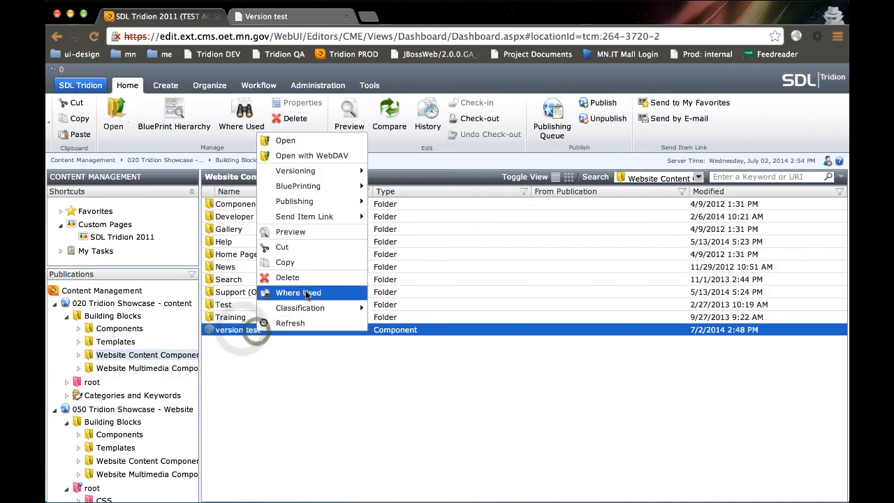
{"action": "left_click", "coordinate": [287, 278]}
{"action": "left_click", "coordinate": [512, 329]}
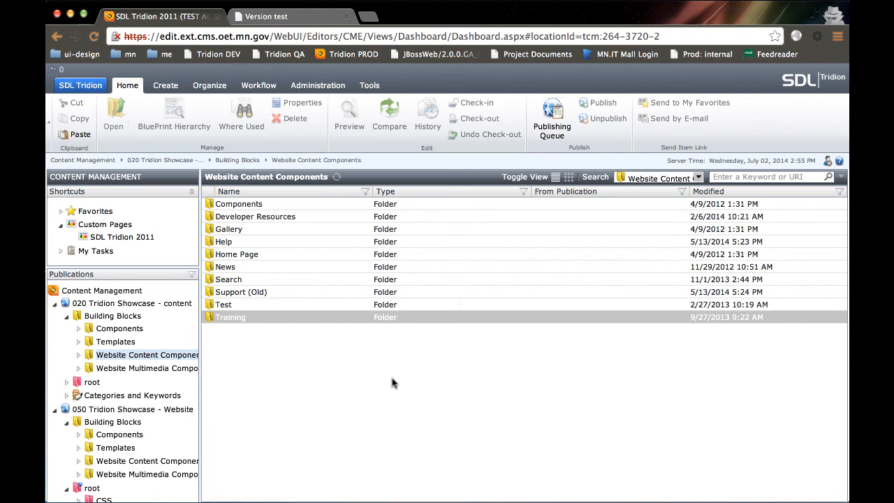
Step: View the version history of My Dog Chewie in the Training folder via Versioning > History
{"action": "double_click", "coordinate": [231, 317]}
{"action": "left_click", "coordinate": [232, 204]}
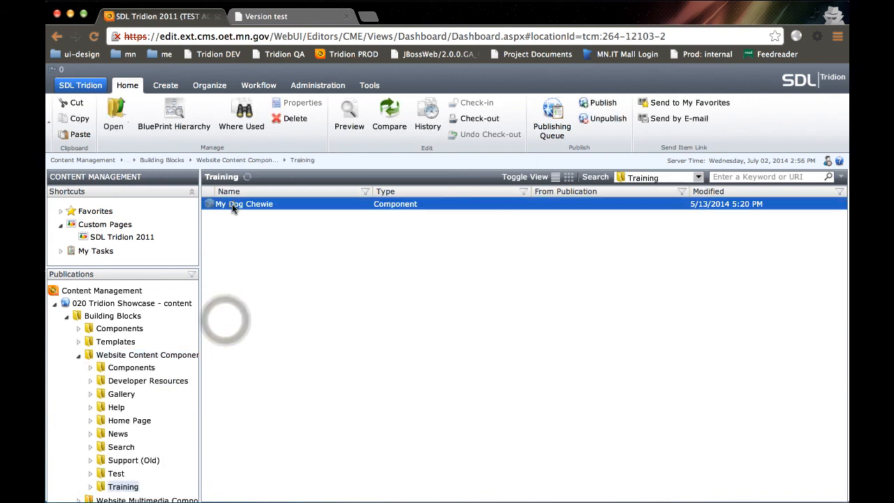
{"action": "right_click", "coordinate": [232, 204]}
{"action": "mouse_move", "coordinate": [280, 247]}
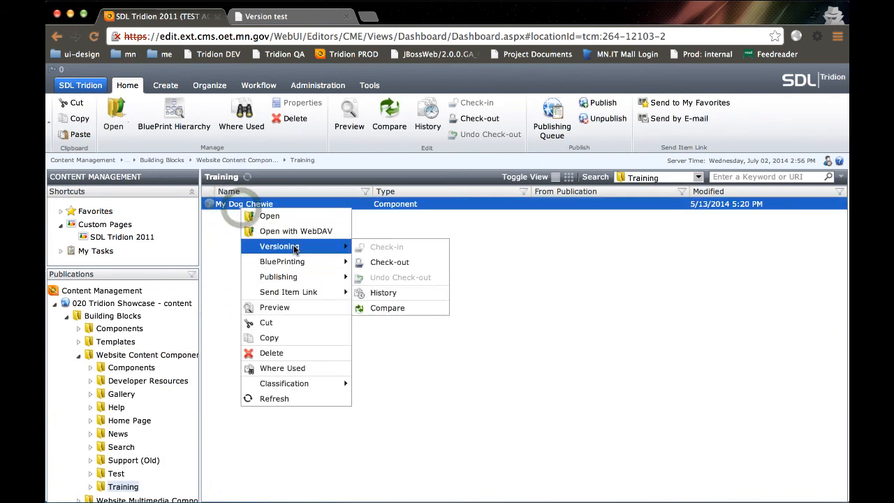
{"action": "left_click", "coordinate": [383, 293]}
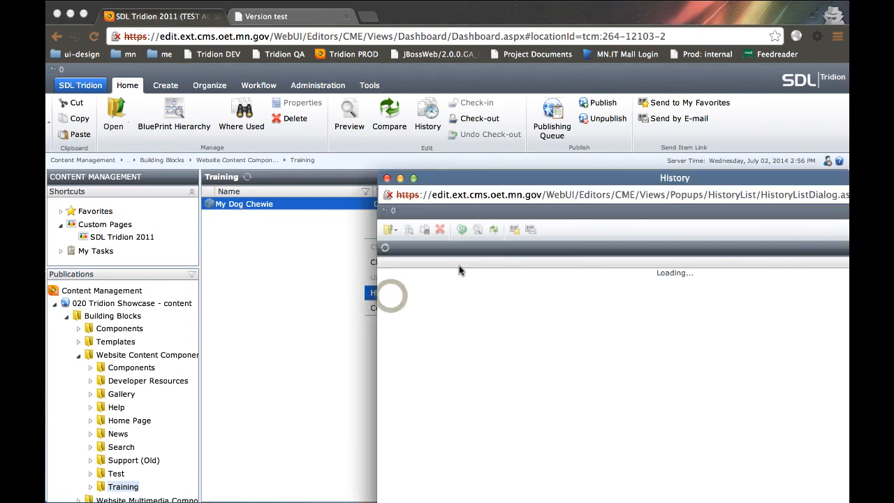
{"action": "right_click", "coordinate": [447, 274]}
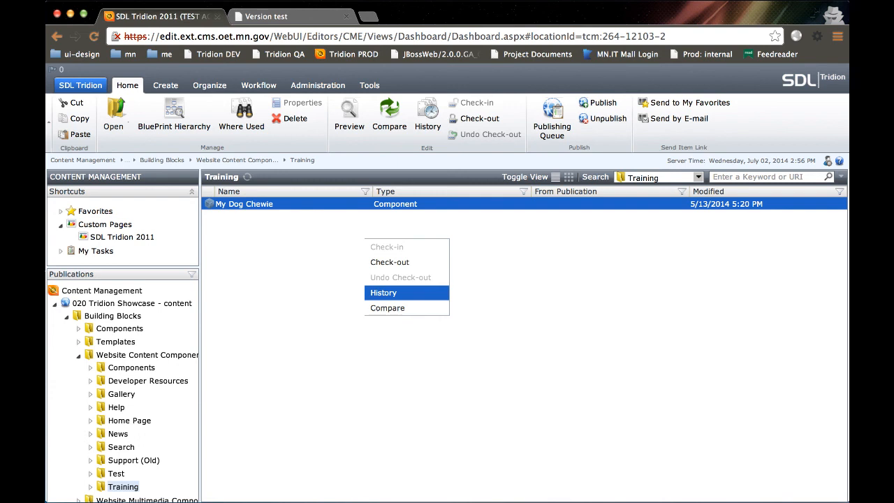
{"action": "left_click", "coordinate": [566, 391]}
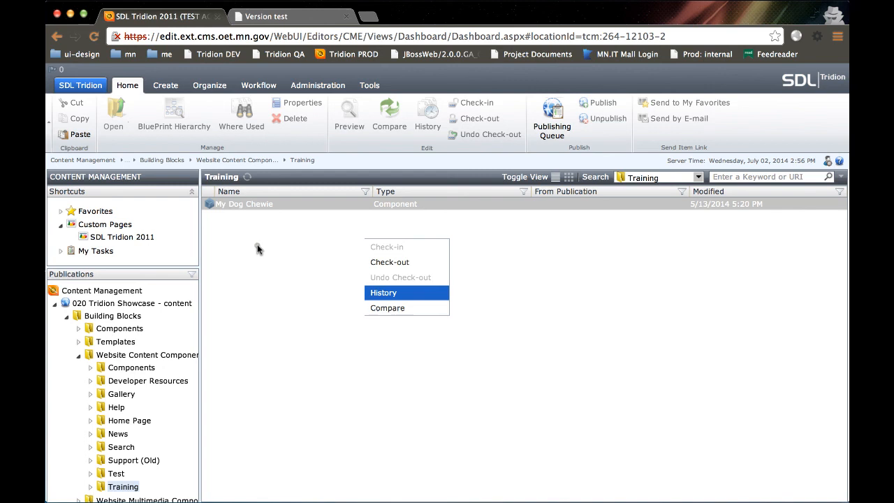
{"action": "right_click", "coordinate": [257, 245]}
{"action": "left_click", "coordinate": [269, 241]}
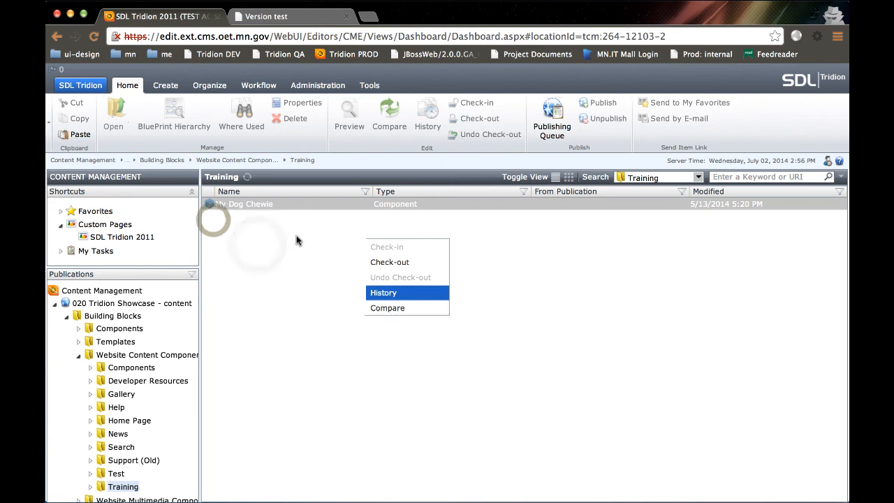